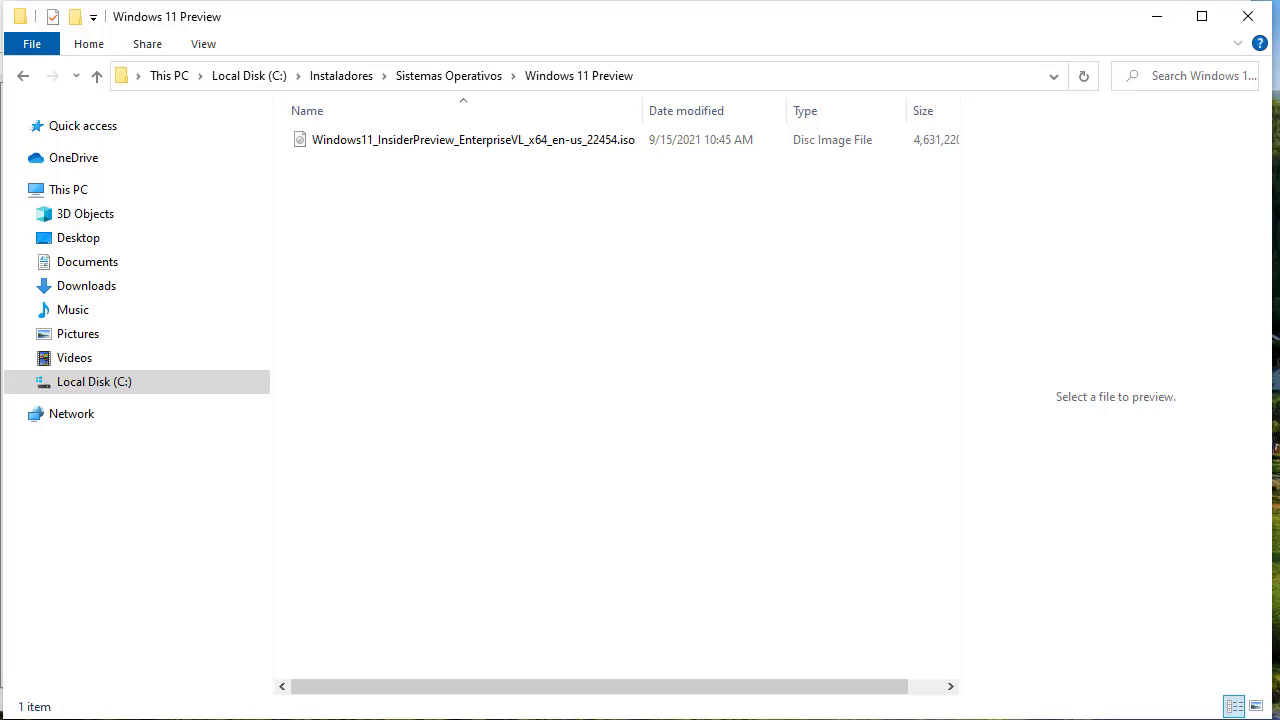
Switch to Hyper-V Manager
key("alt+Tab")
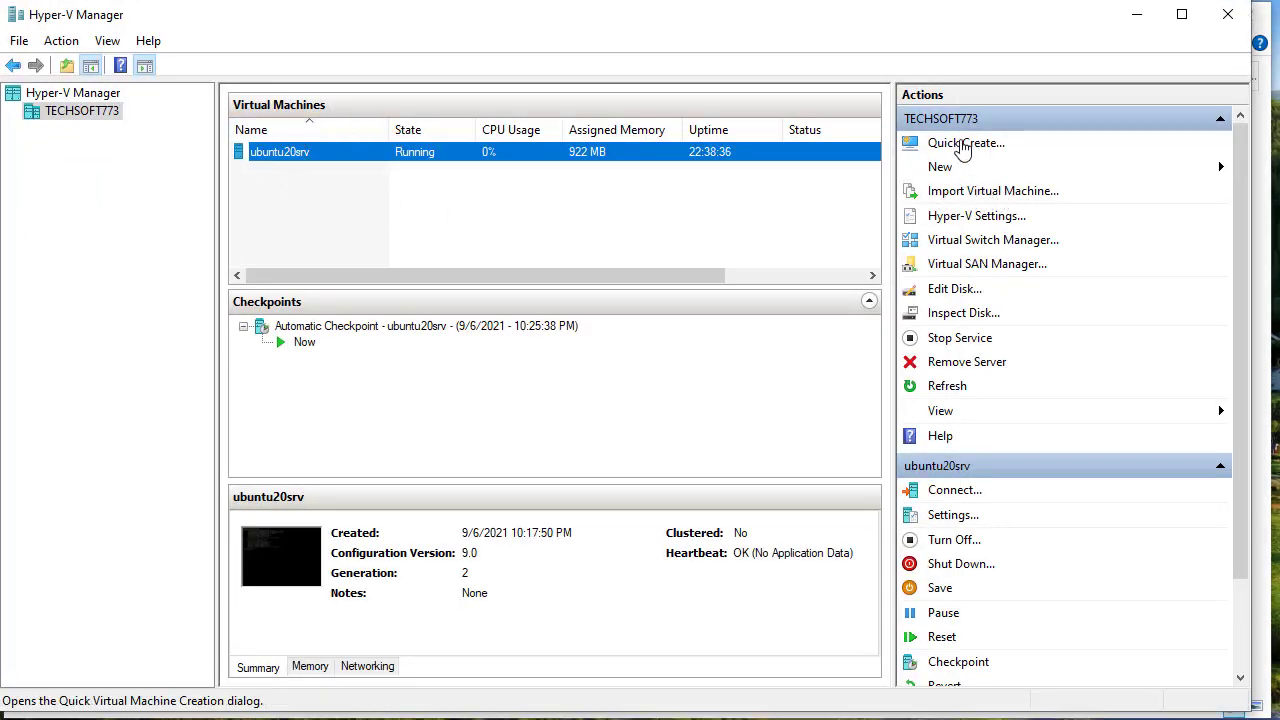
left_click(962, 145)
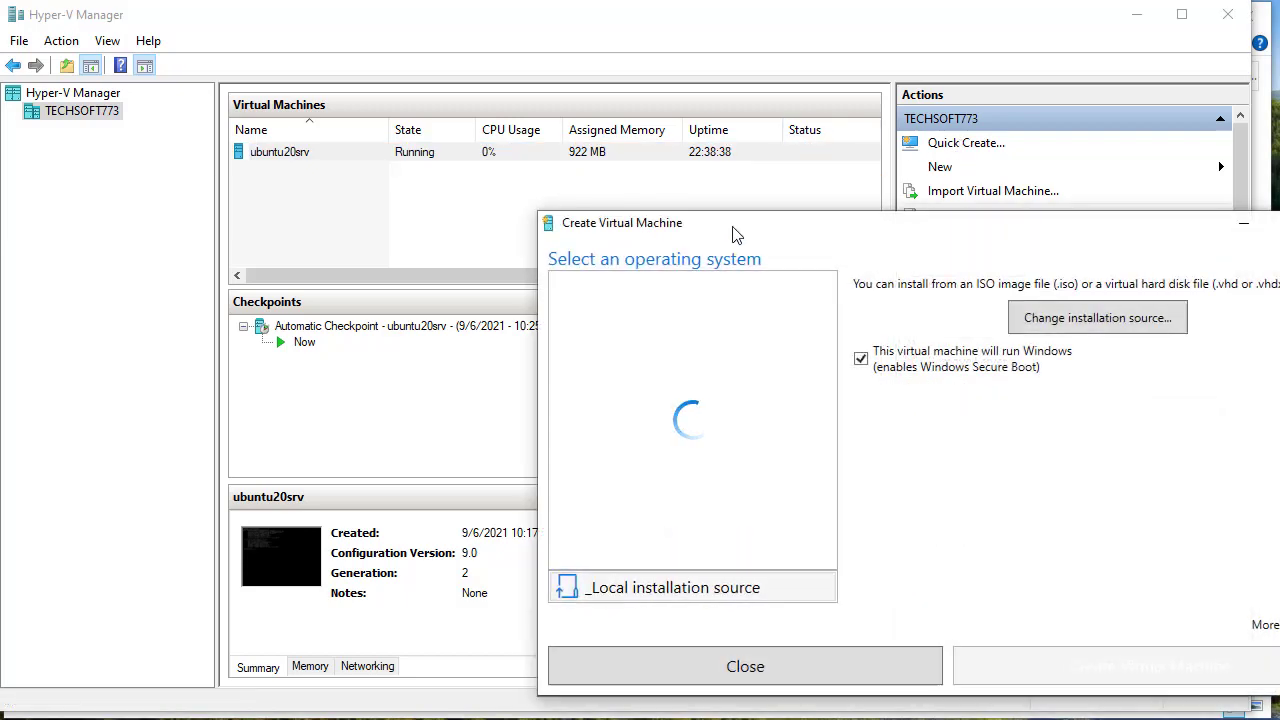
left_click_drag(731, 226, 372, 113)
left_click(706, 195)
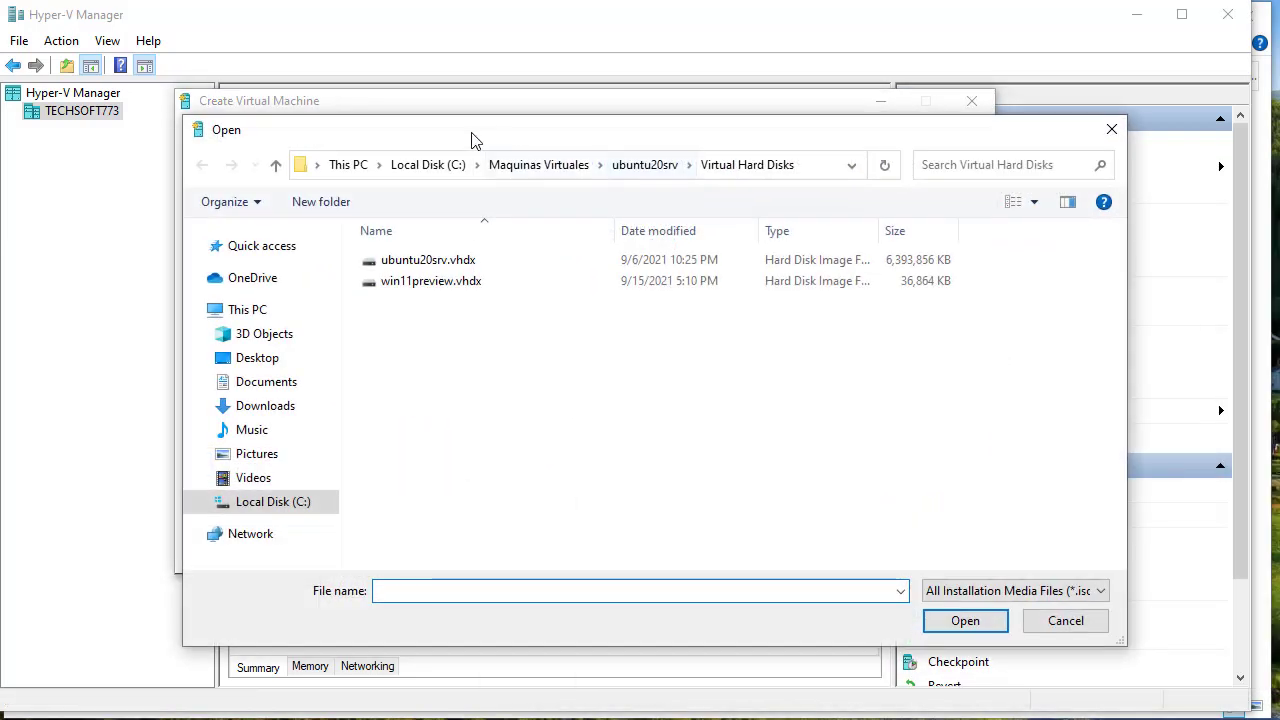
left_click(280, 505)
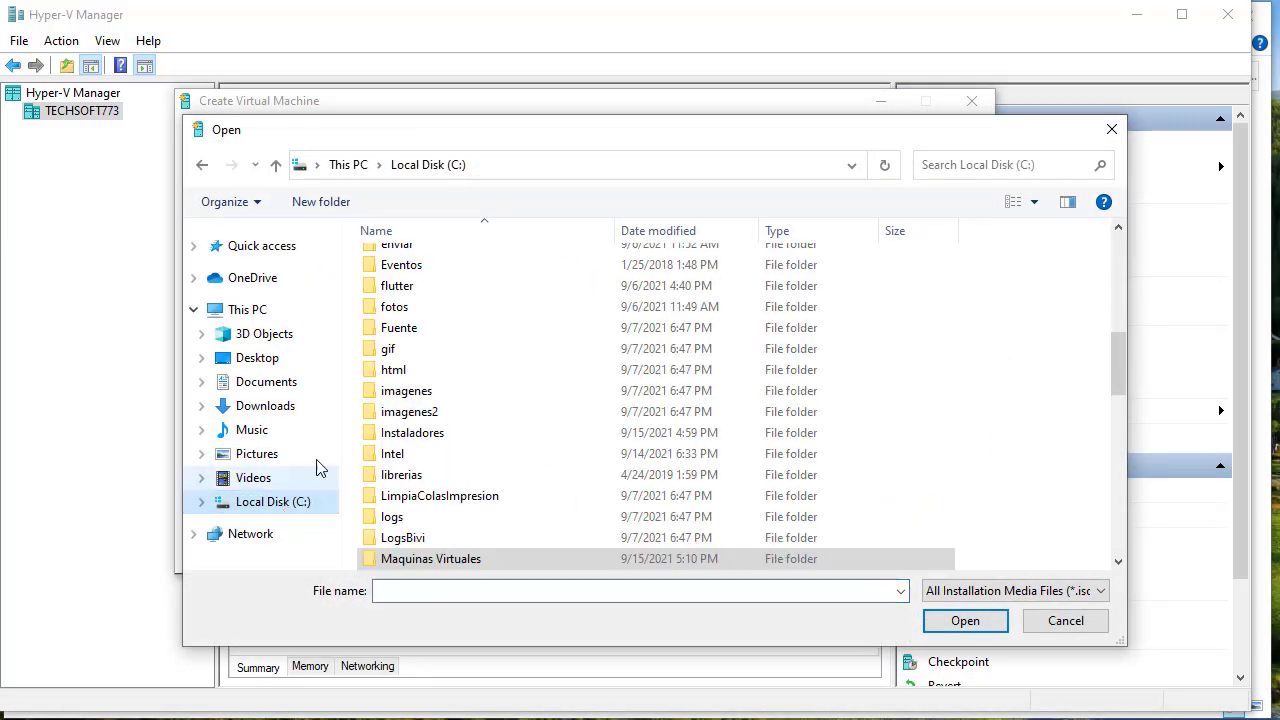
double_click(422, 433)
double_click(432, 302)
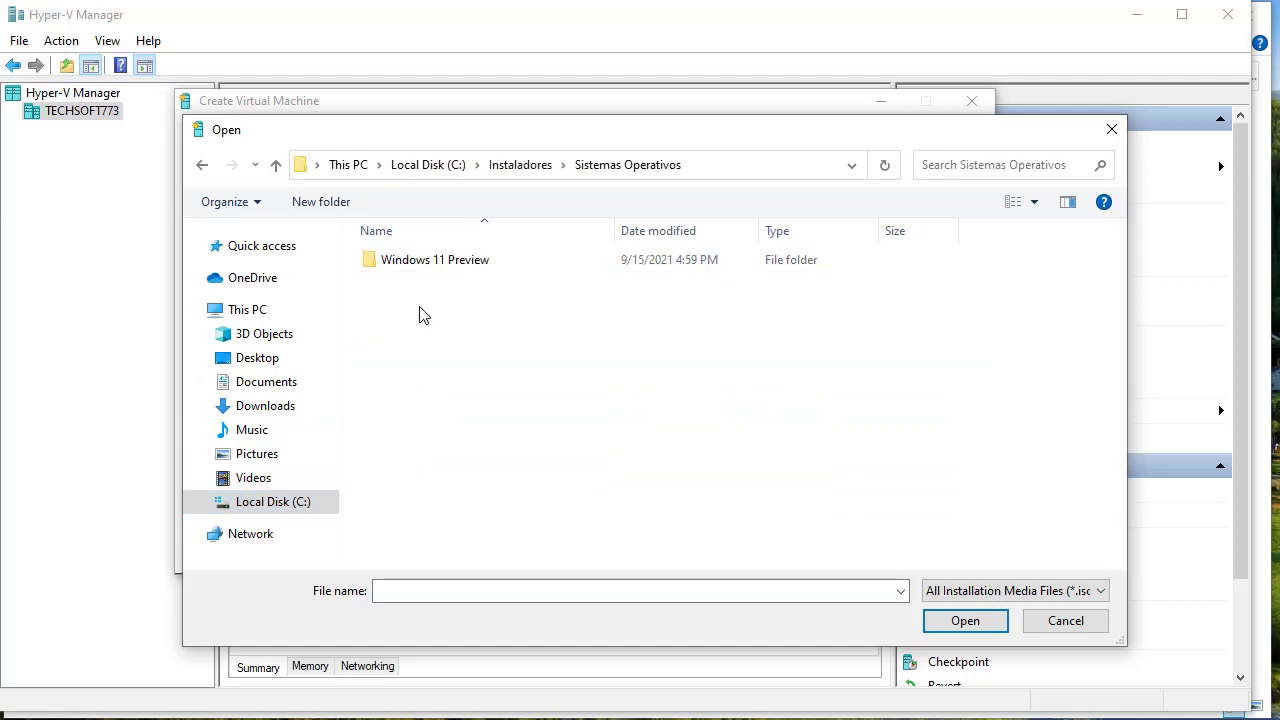
double_click(463, 262)
double_click(463, 262)
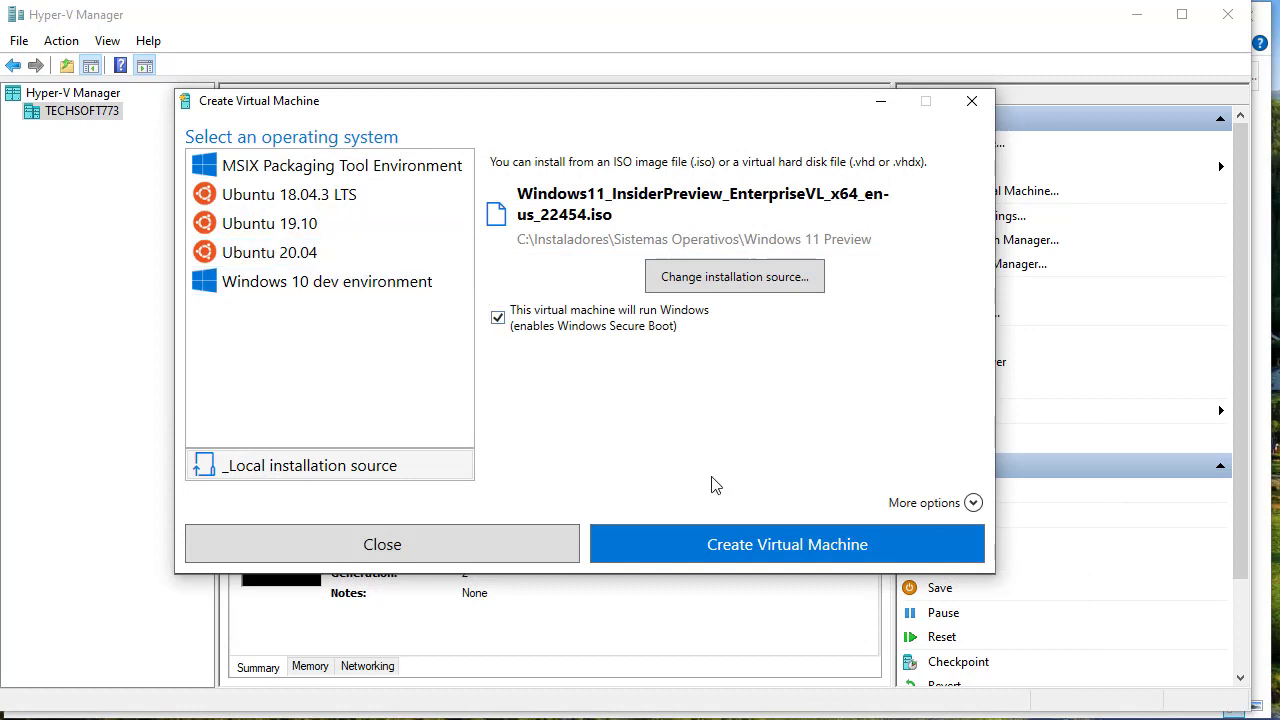
left_click(973, 502)
left_click(387, 551)
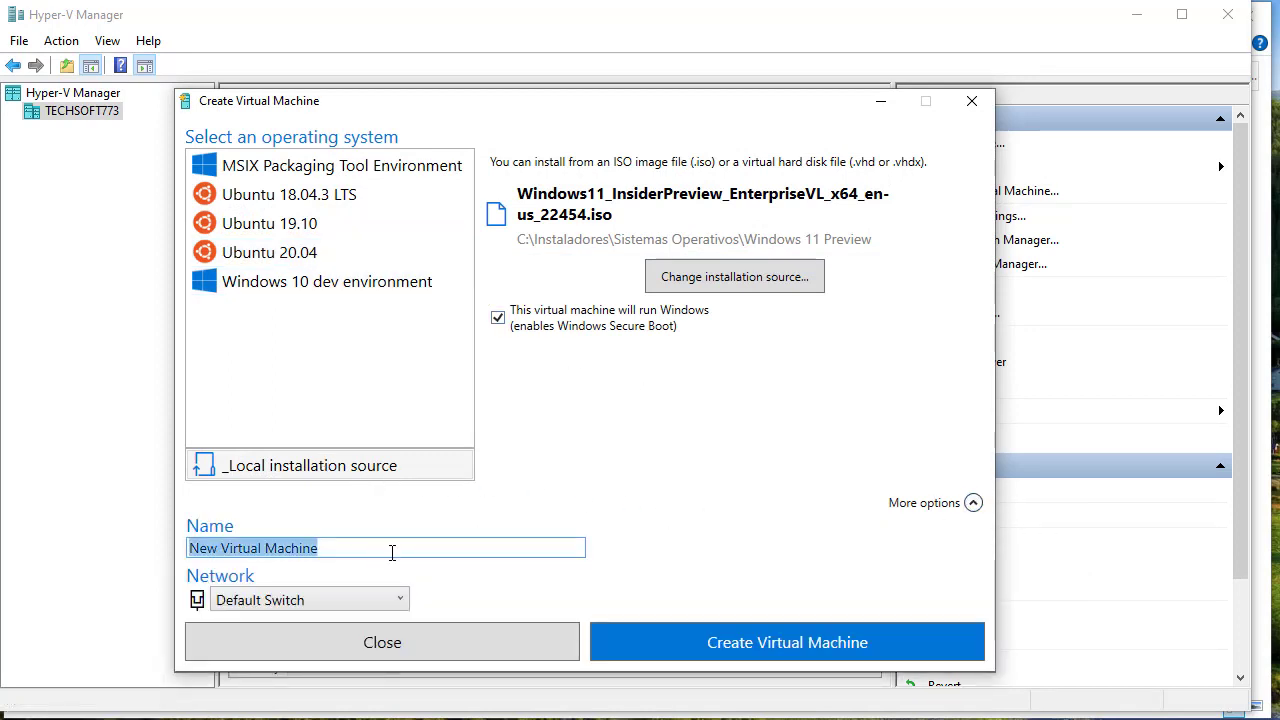
type("win11preview")
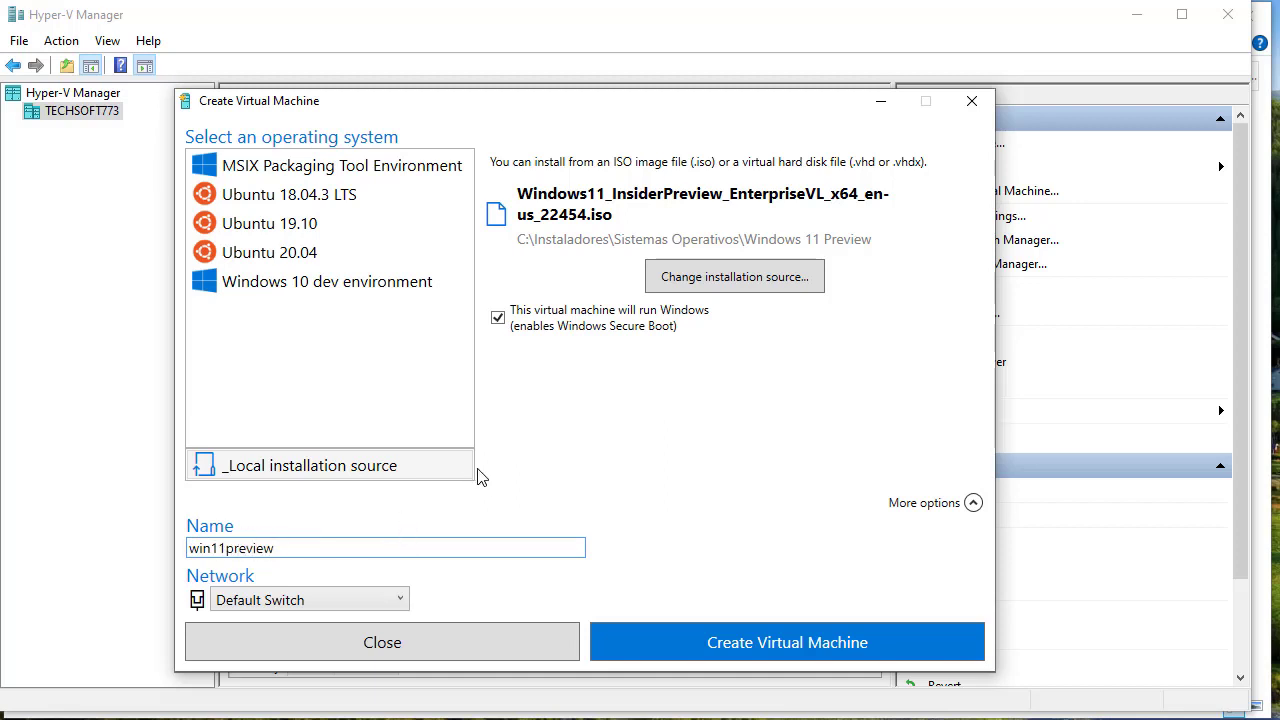
left_click(970, 102)
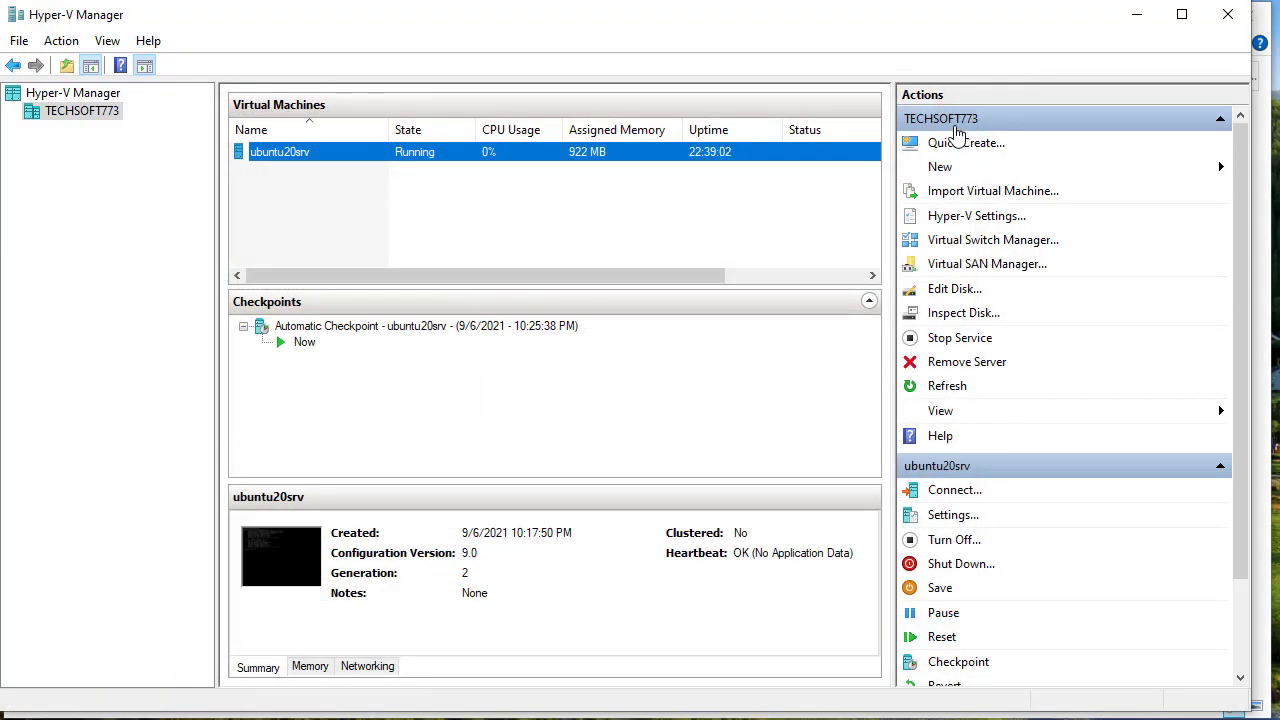
In the Hyper-V host settings, set the default virtual hard disk folder to C:\Maquinas Virtuales\windows11preview
left_click(960, 217)
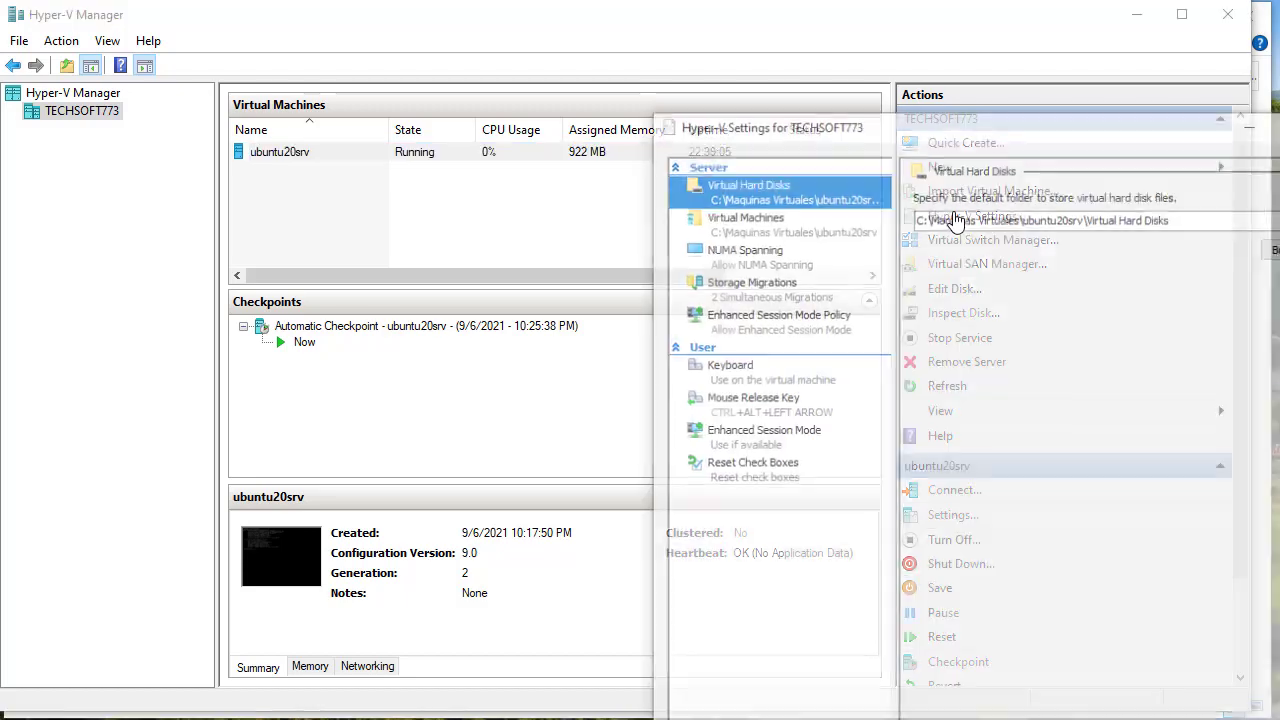
left_click_drag(824, 143, 543, 138)
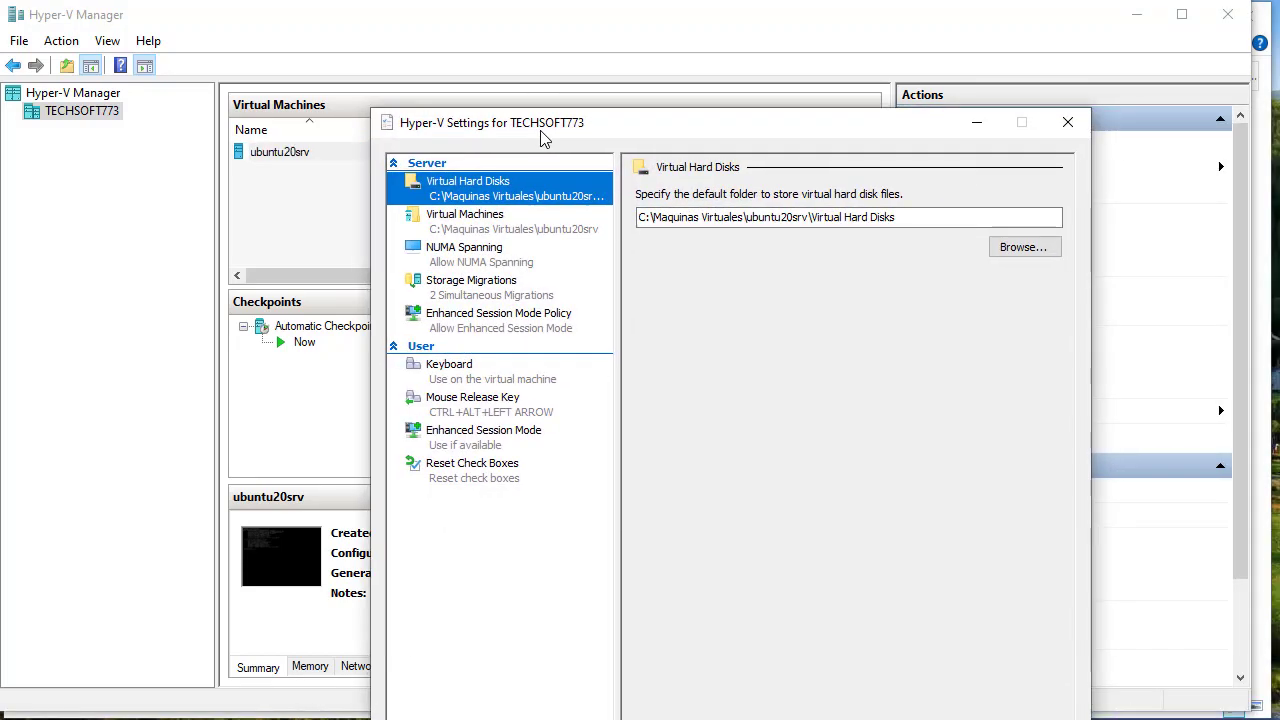
left_click(1022, 248)
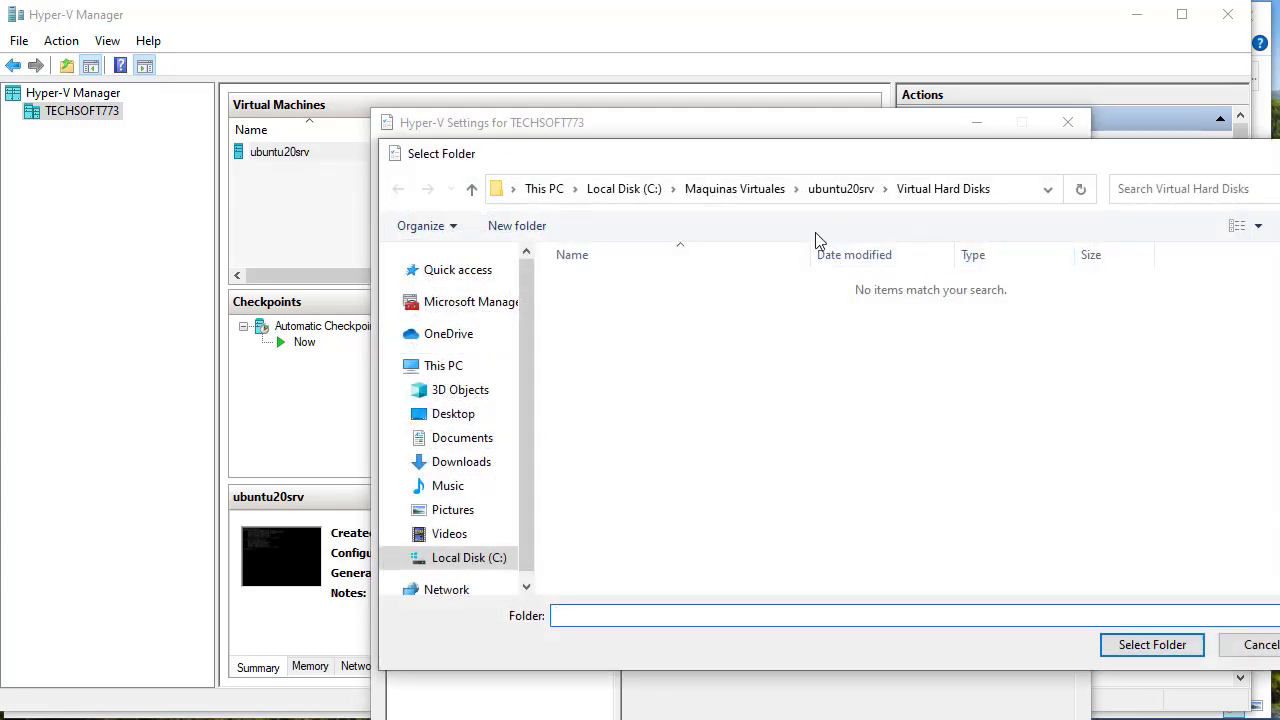
left_click(748, 189)
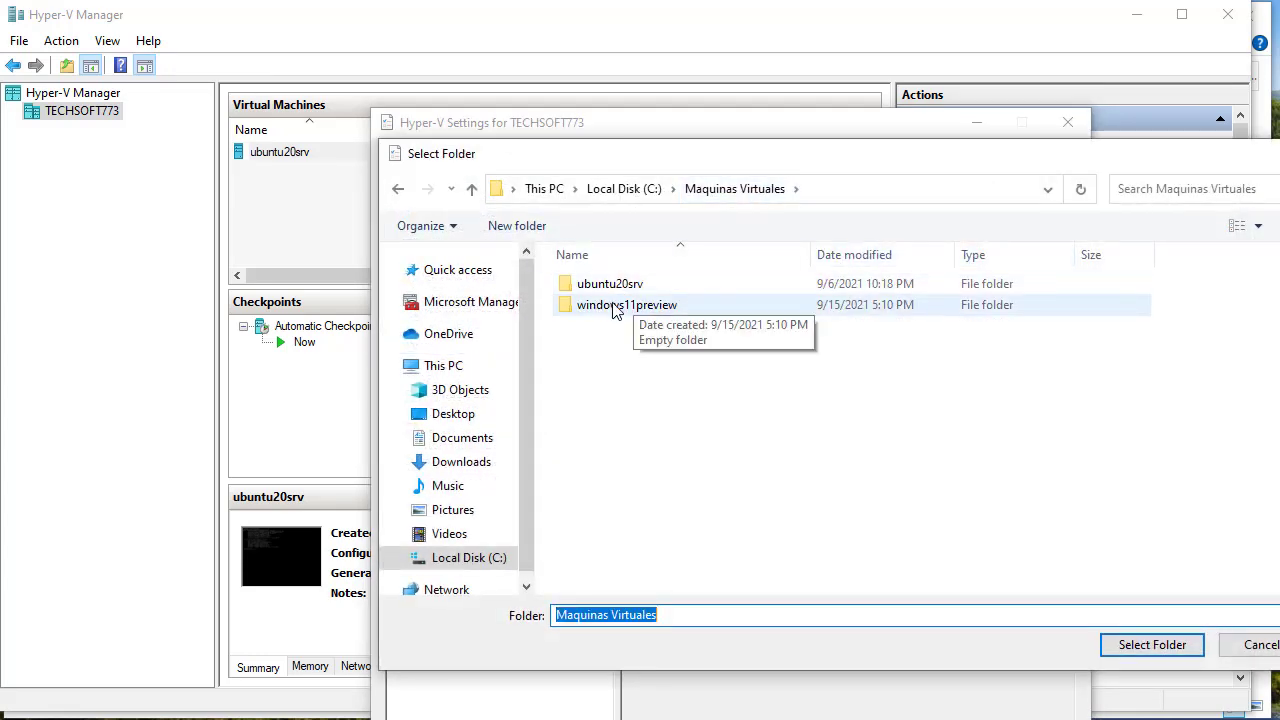
double_click(615, 307)
left_click(1152, 644)
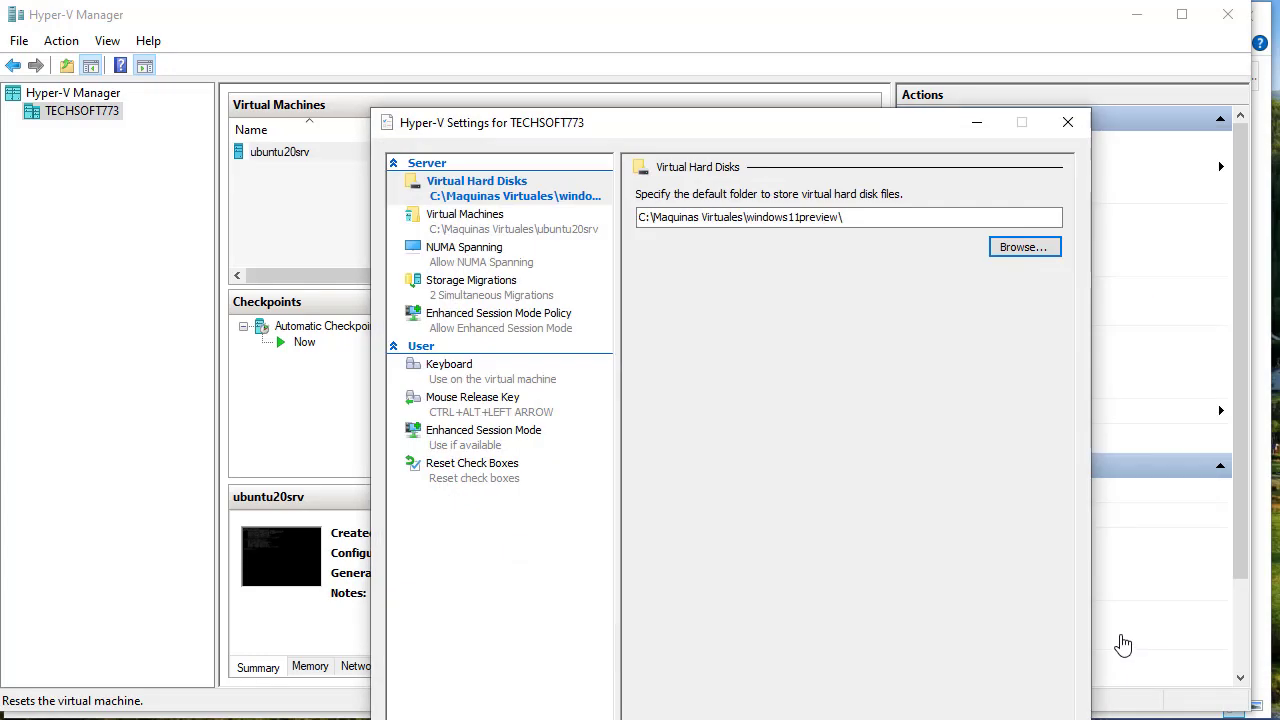
Set the default virtual machine configuration folder to C:\Maquinas Virtuales\windows11preview and save the host settings
left_click(437, 223)
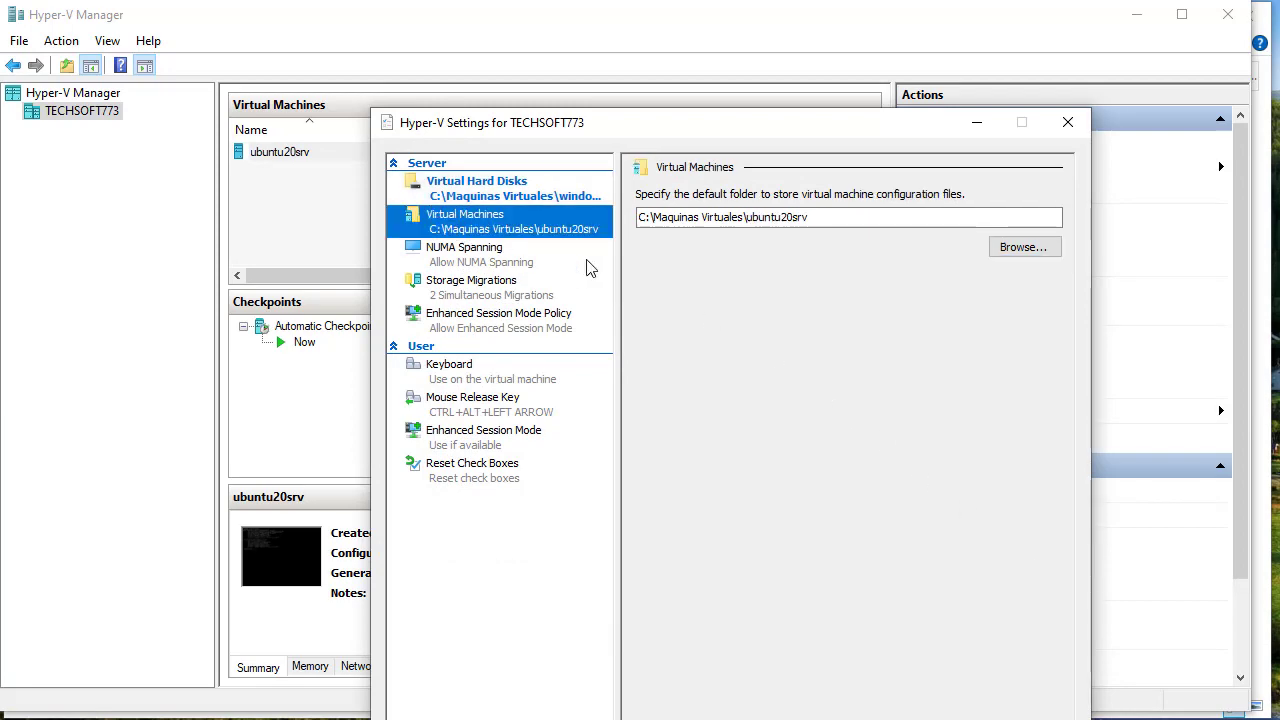
left_click(1014, 247)
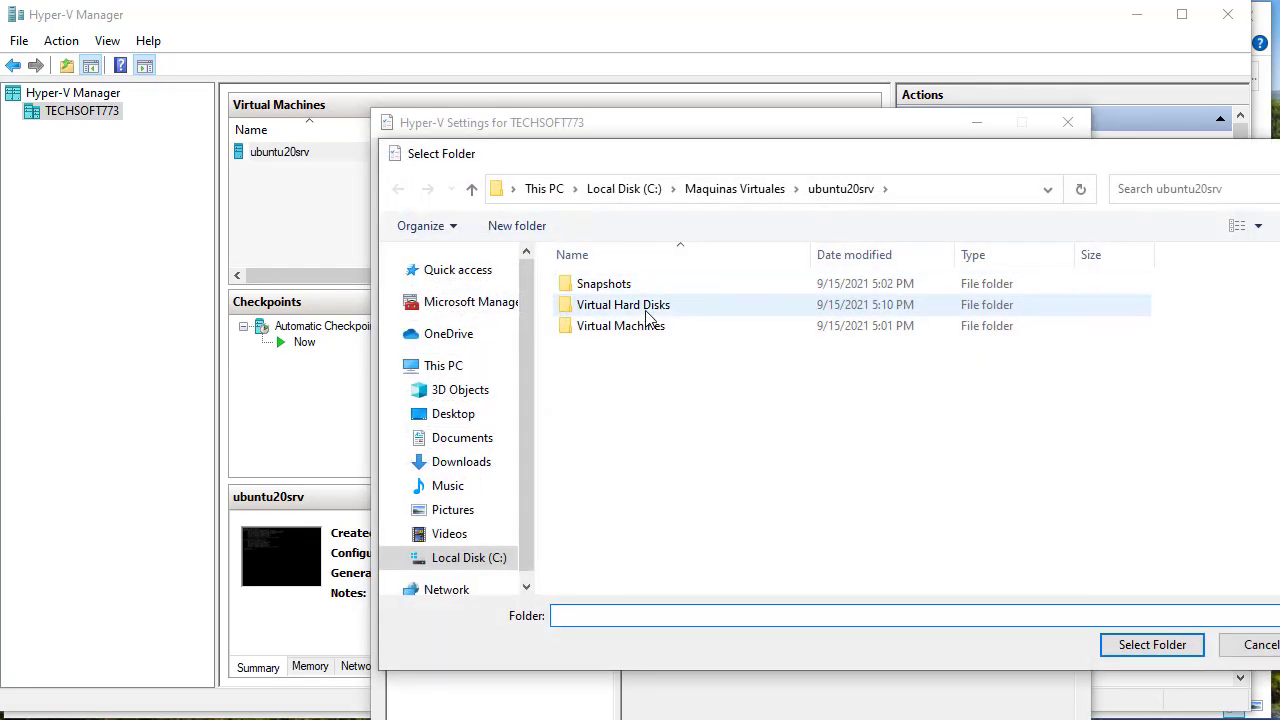
left_click(737, 189)
double_click(625, 304)
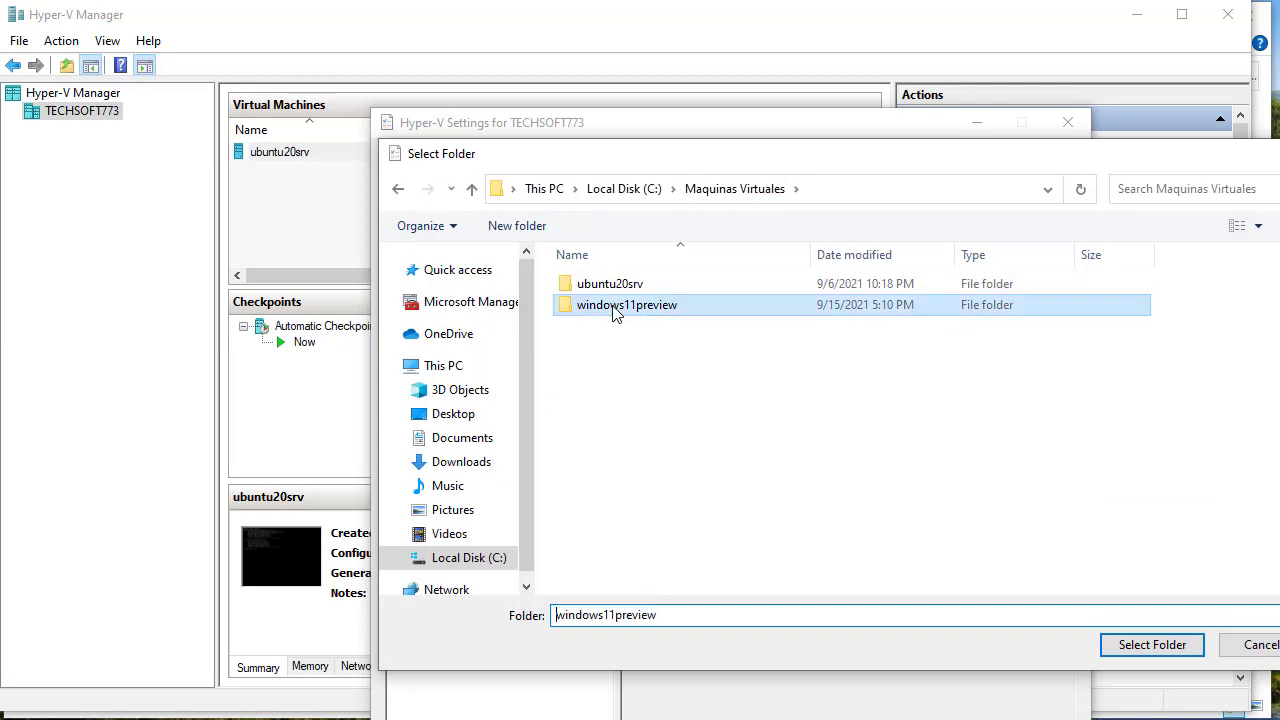
left_click(1140, 645)
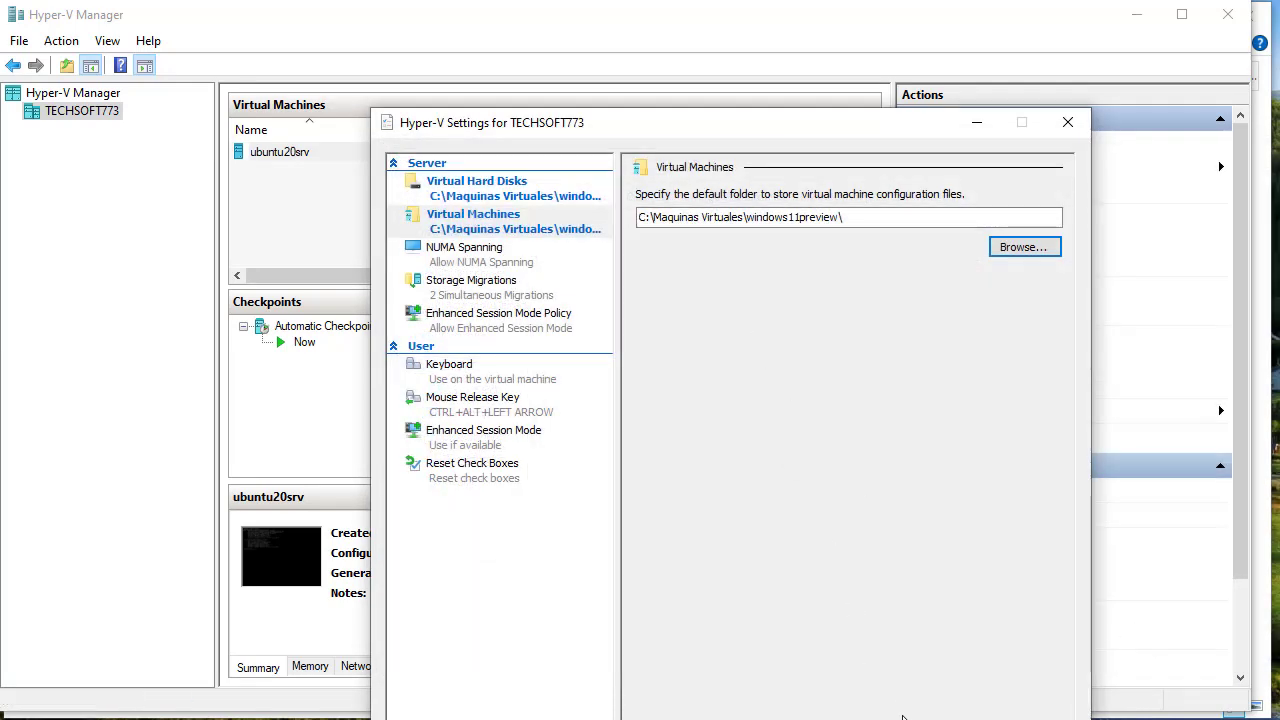
left_click_drag(720, 128, 702, 32)
left_click(817, 674)
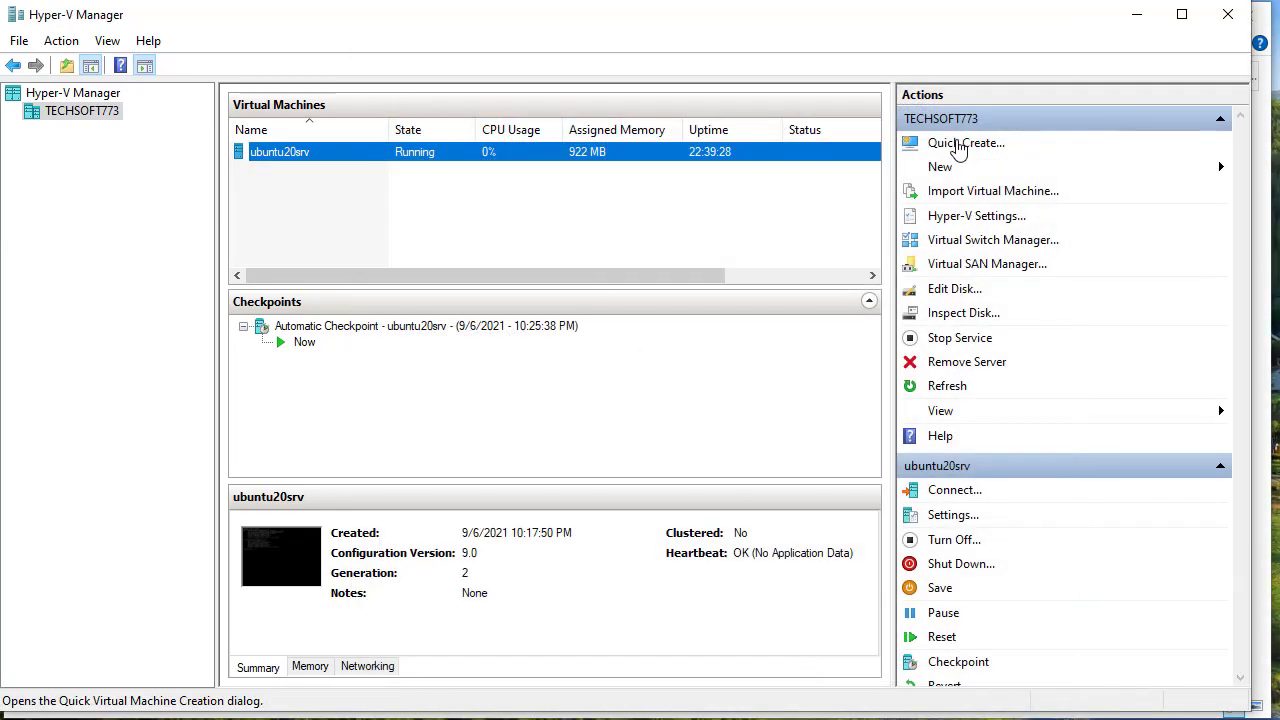
Begin a Quick Create virtual machine with Windows11_InsiderPreview_EnterpriseVL_x64_en-us_22454.iso from Instaladores\Sistemas Operativos\Windows 11 Preview as installation source
left_click(966, 143)
left_click_drag(630, 230, 270, 82)
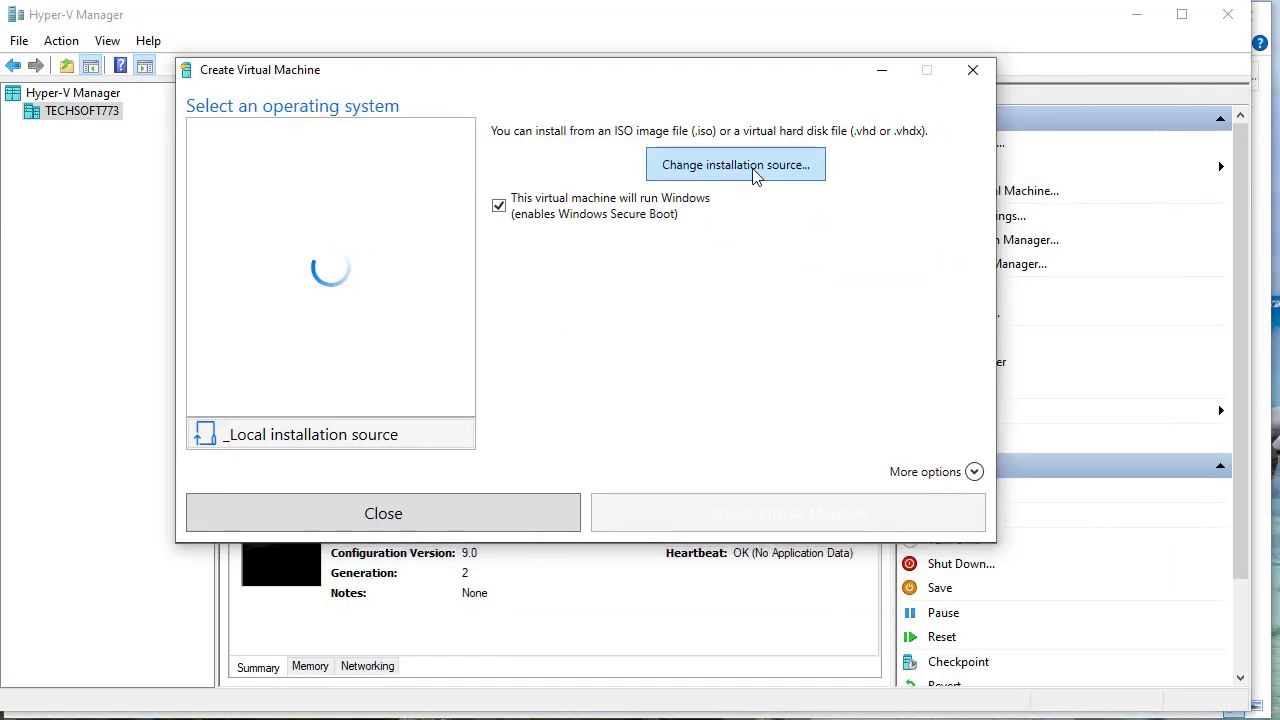
left_click(750, 168)
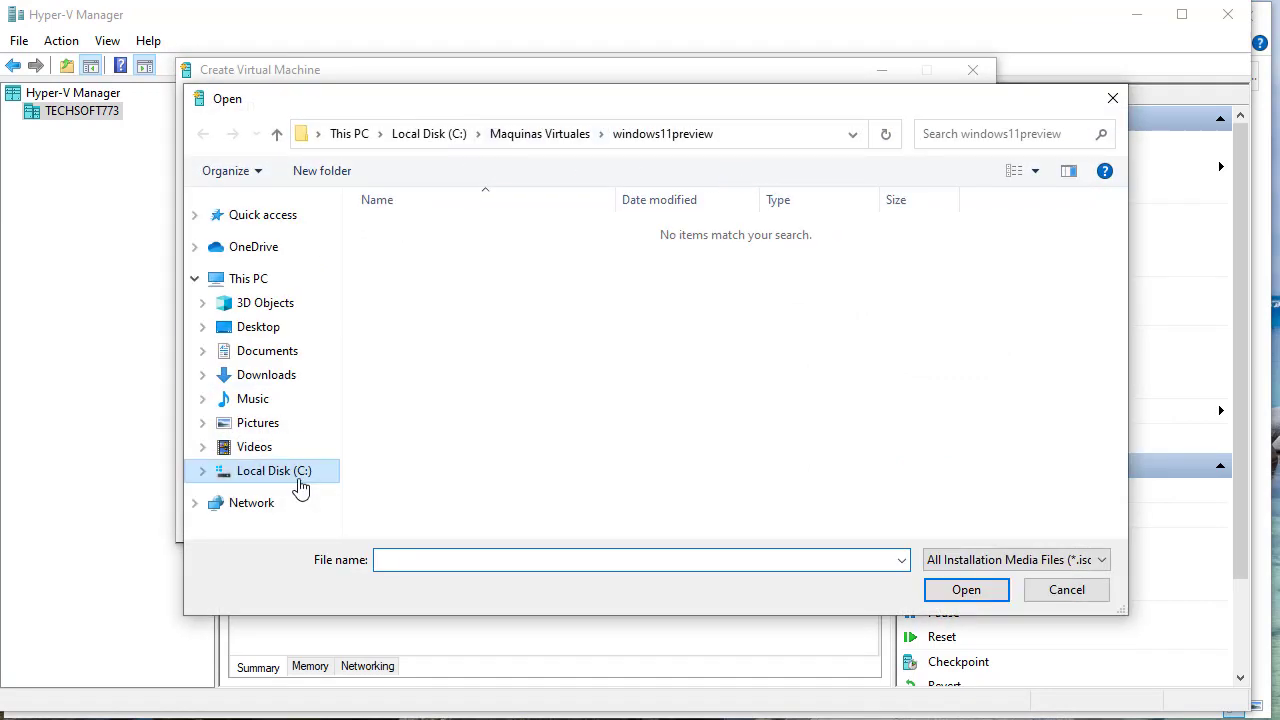
left_click(292, 475)
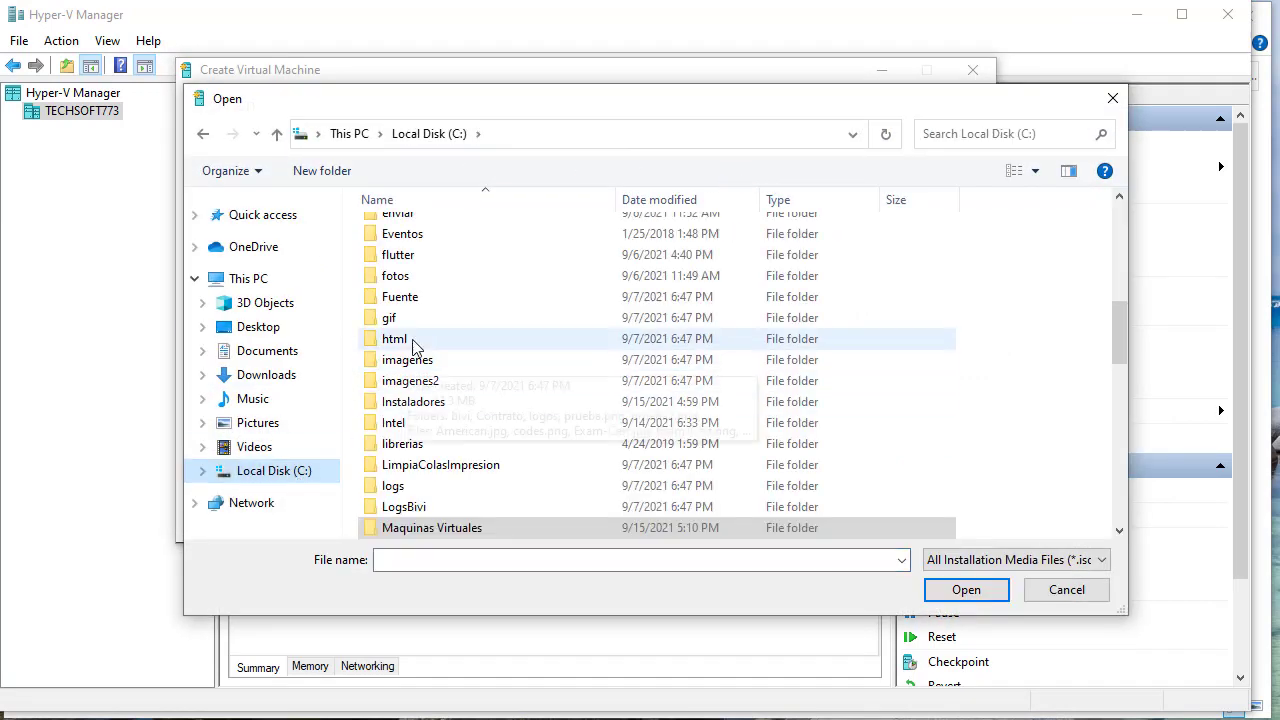
double_click(413, 402)
double_click(436, 280)
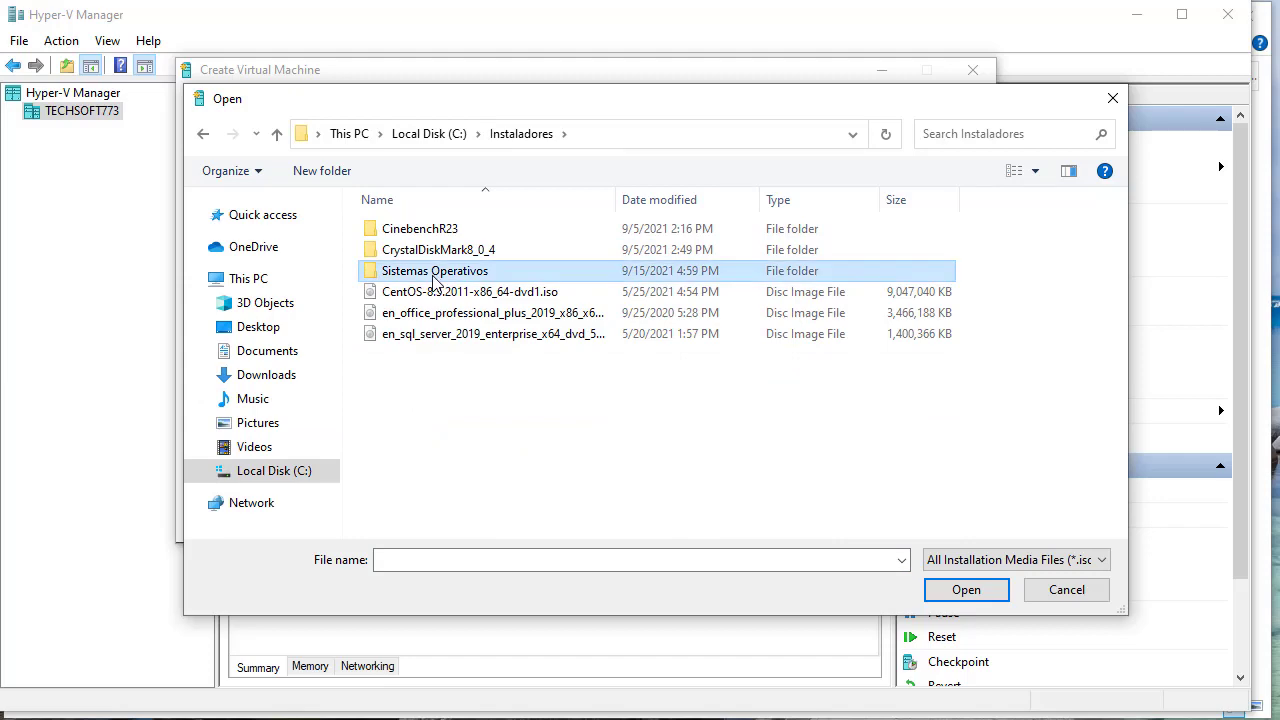
double_click(436, 232)
double_click(427, 232)
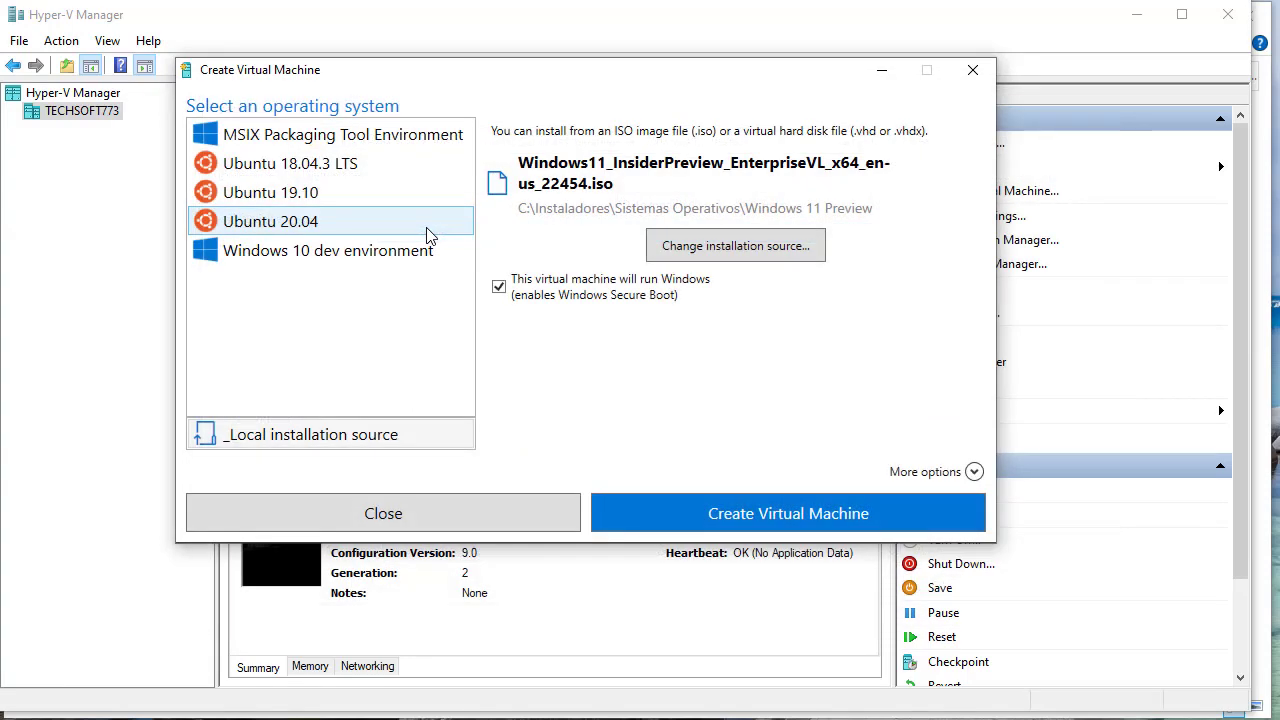
Name the new virtual machine win11preview and create it
left_click(925, 471)
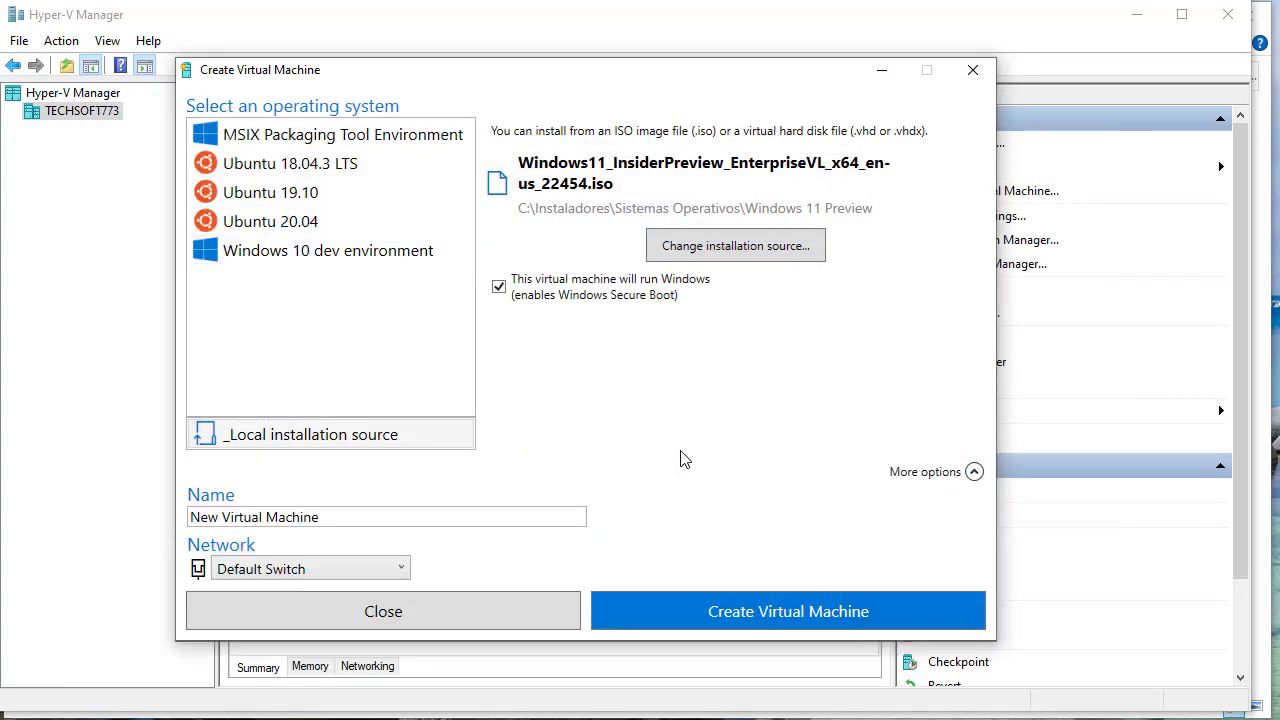
triple_click(325, 515)
type("win11preview")
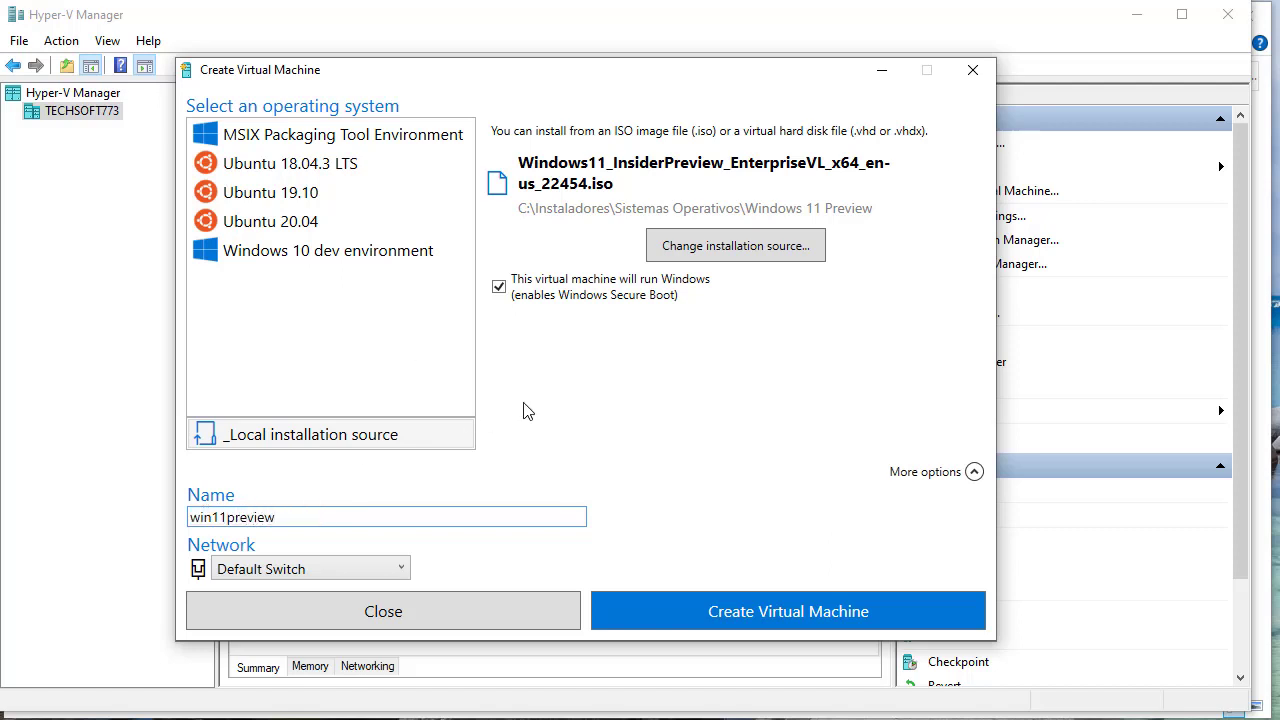
left_click(781, 612)
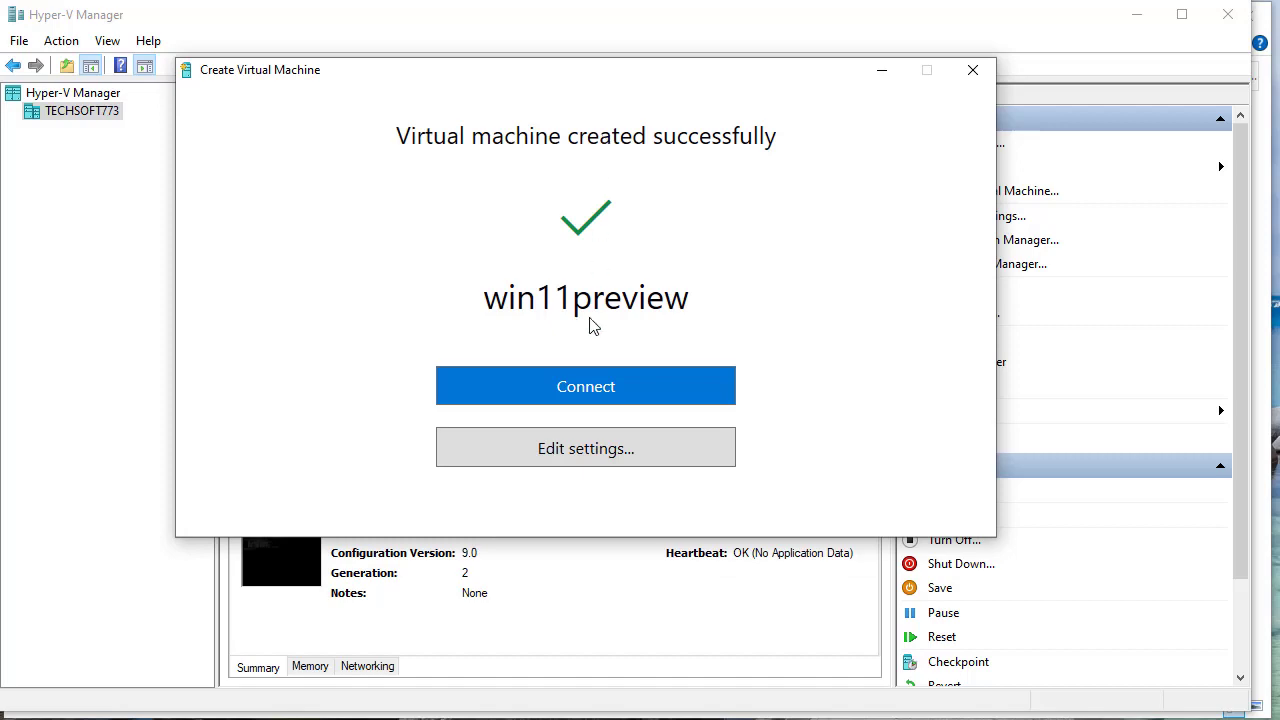
In the win11preview settings, set both the RAM and the maximum dynamic RAM to 8192 MB
left_click(588, 451)
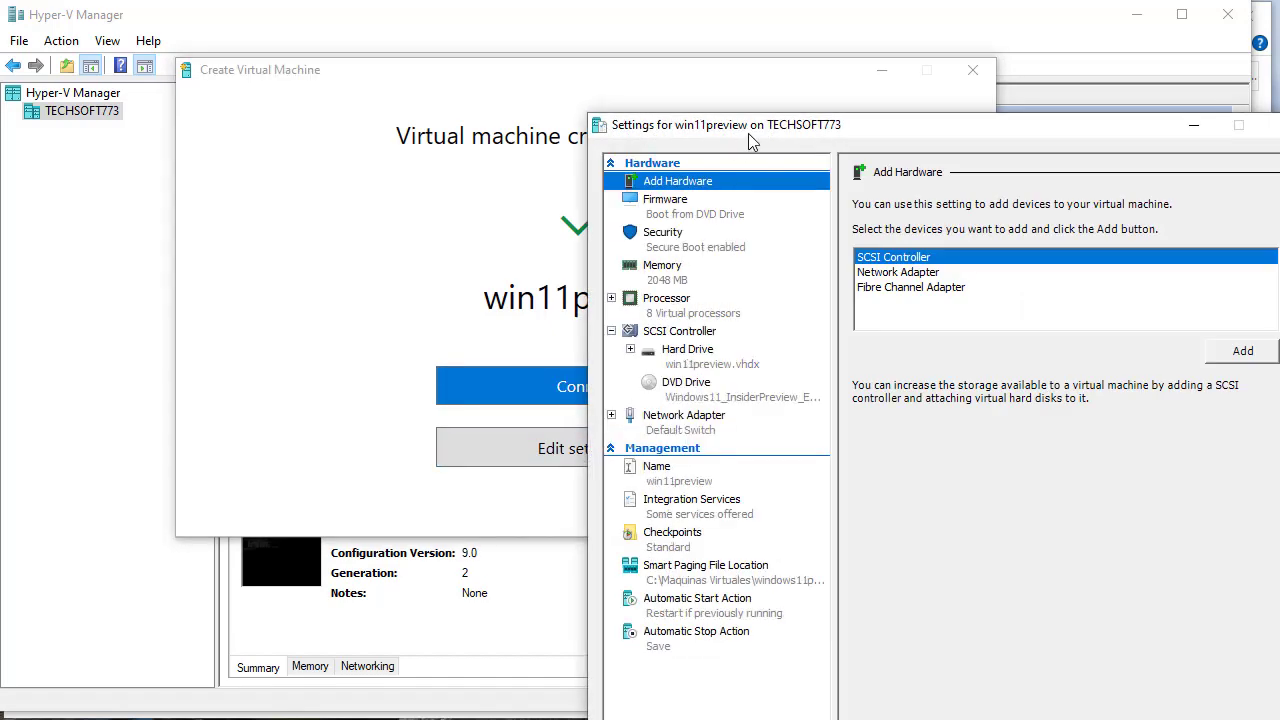
left_click_drag(748, 133, 456, 35)
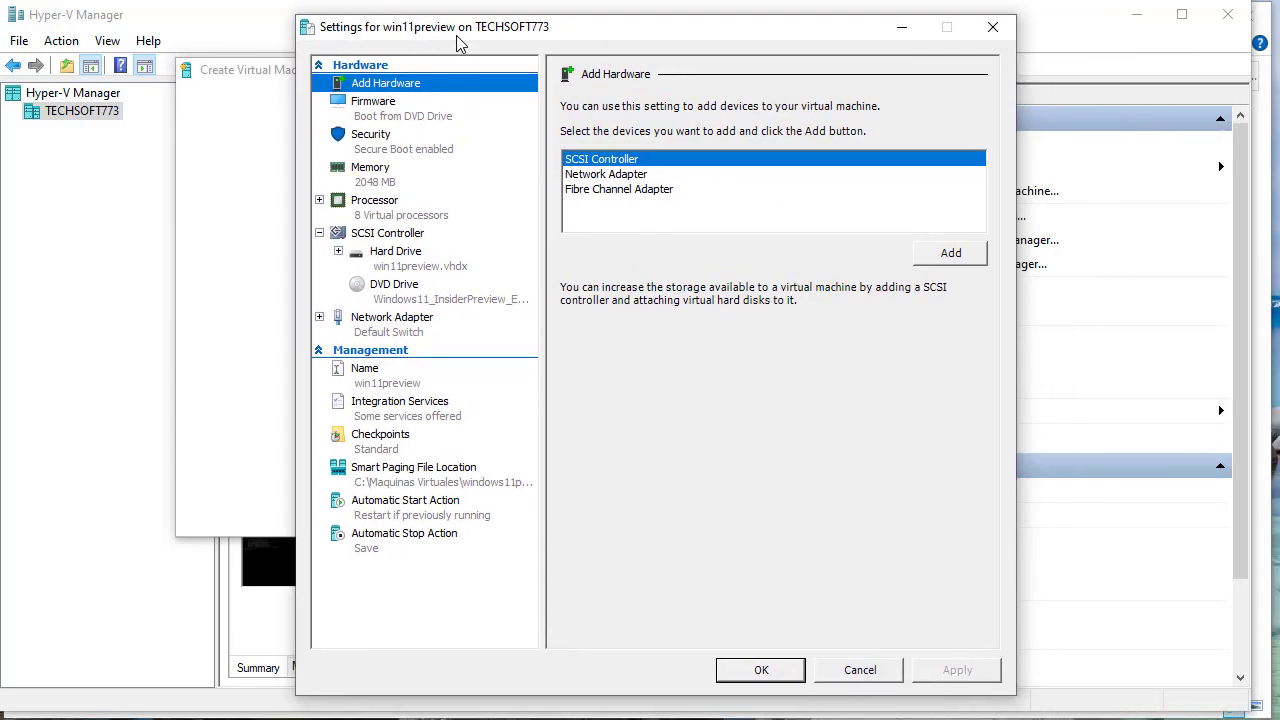
left_click(373, 186)
left_click_drag(733, 137, 794, 138)
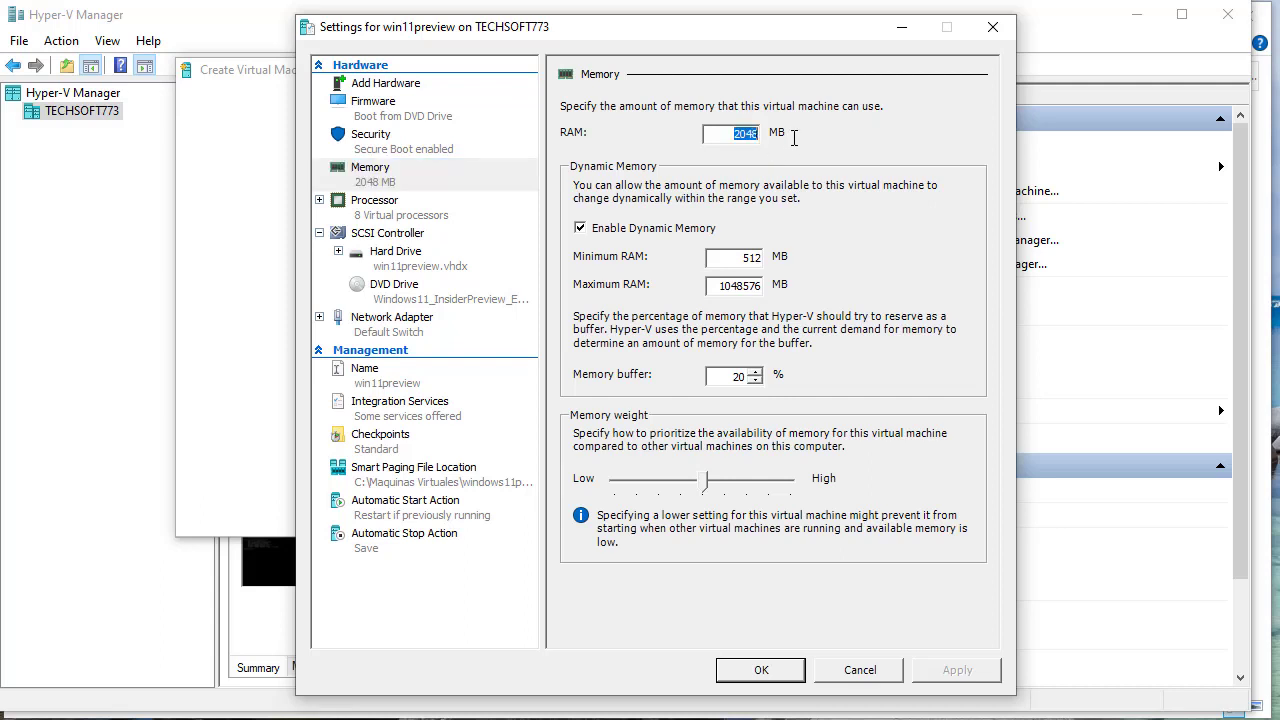
type("8192")
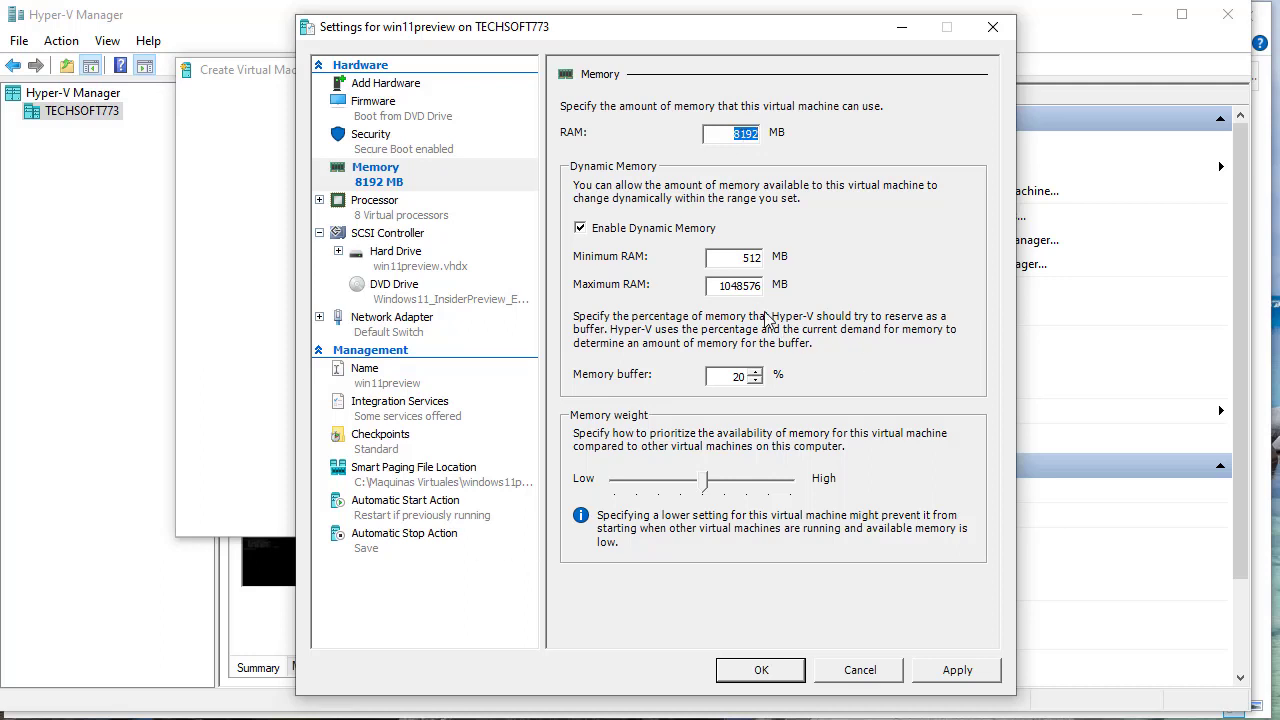
left_click_drag(749, 286, 754, 277)
type("8192")
Set the number of virtual processors to 4 and save the virtual machine's settings
left_click(380, 218)
left_click_drag(760, 148, 792, 148)
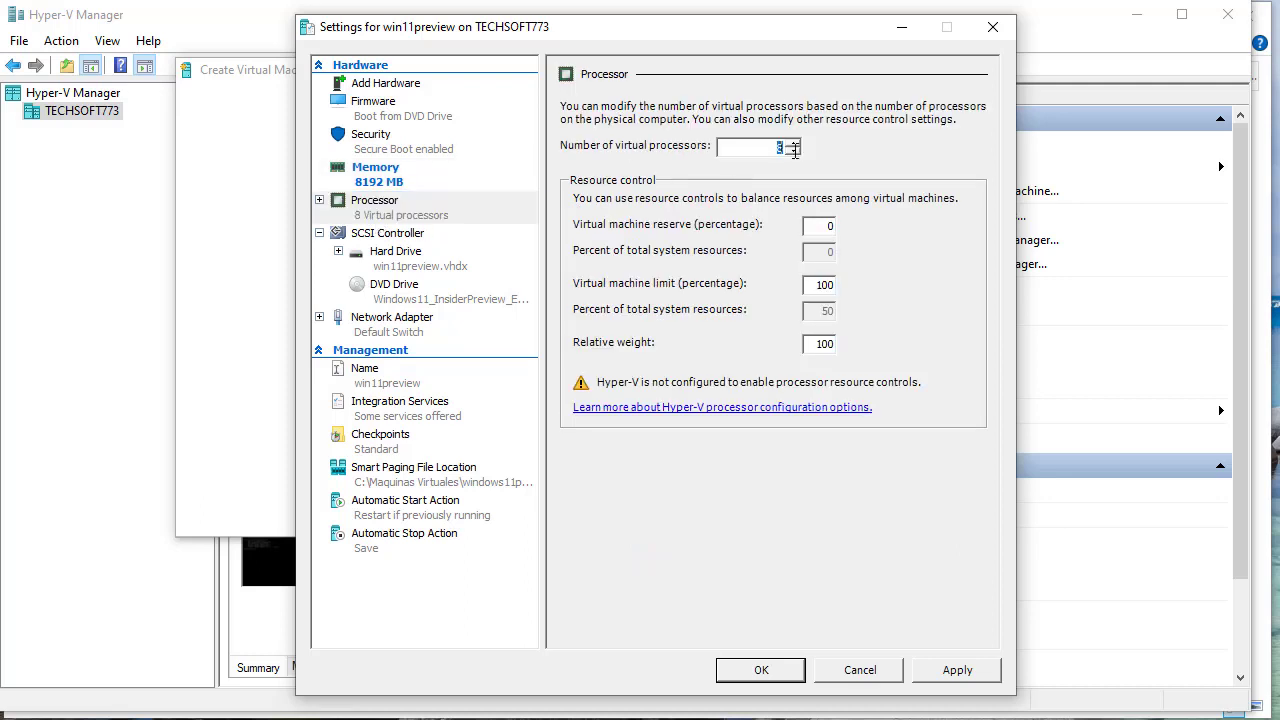
type("4")
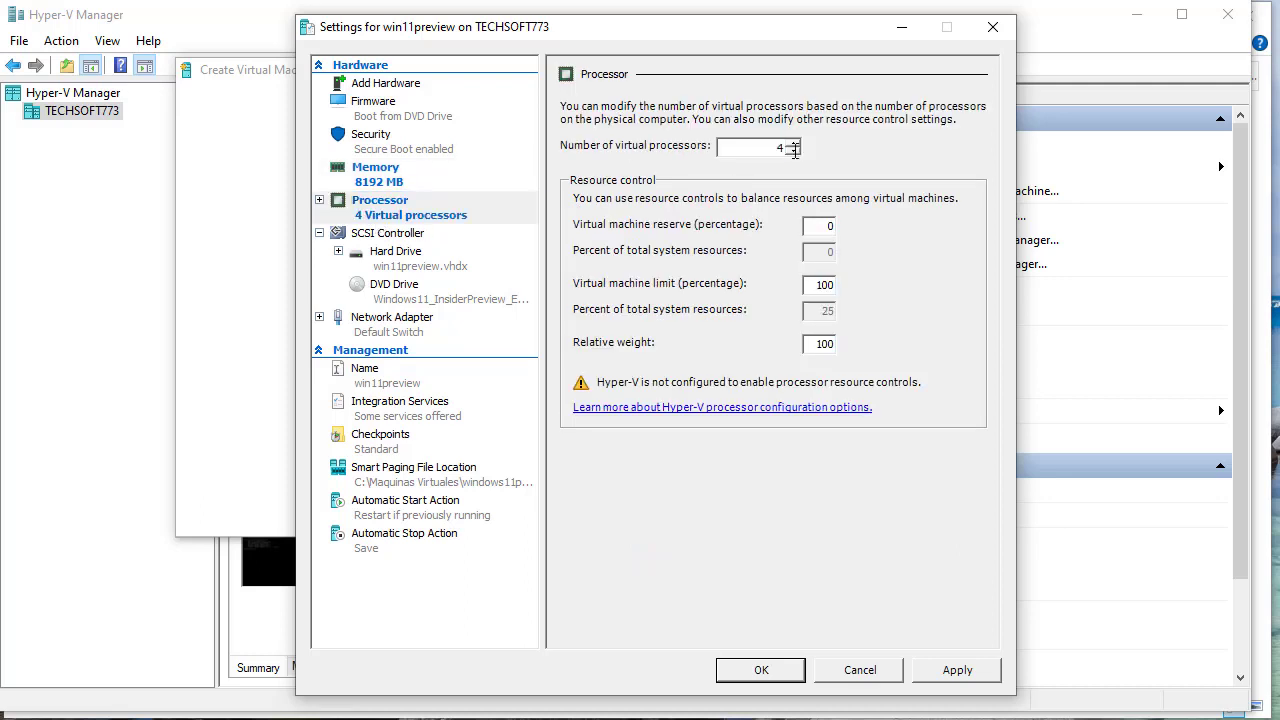
left_click(957, 670)
left_click(785, 672)
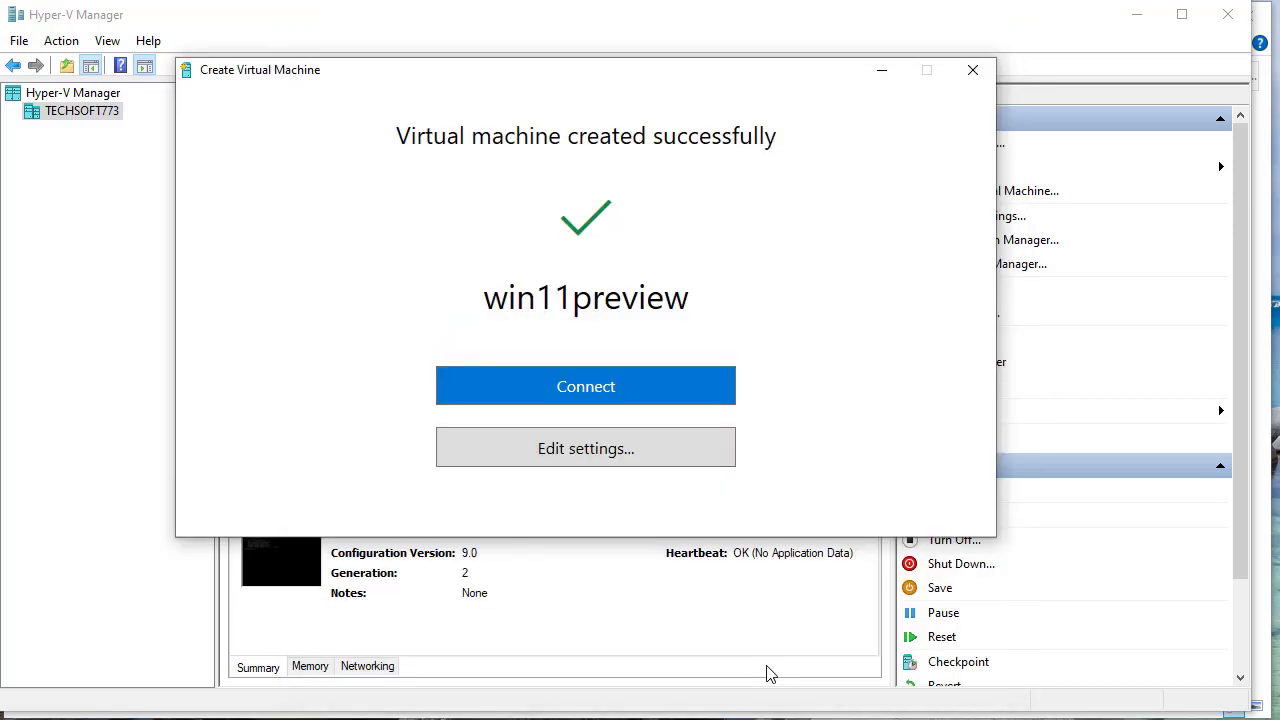
Connect to the win11preview virtual machine, start it and boot from the installation DVD
left_click(577, 391)
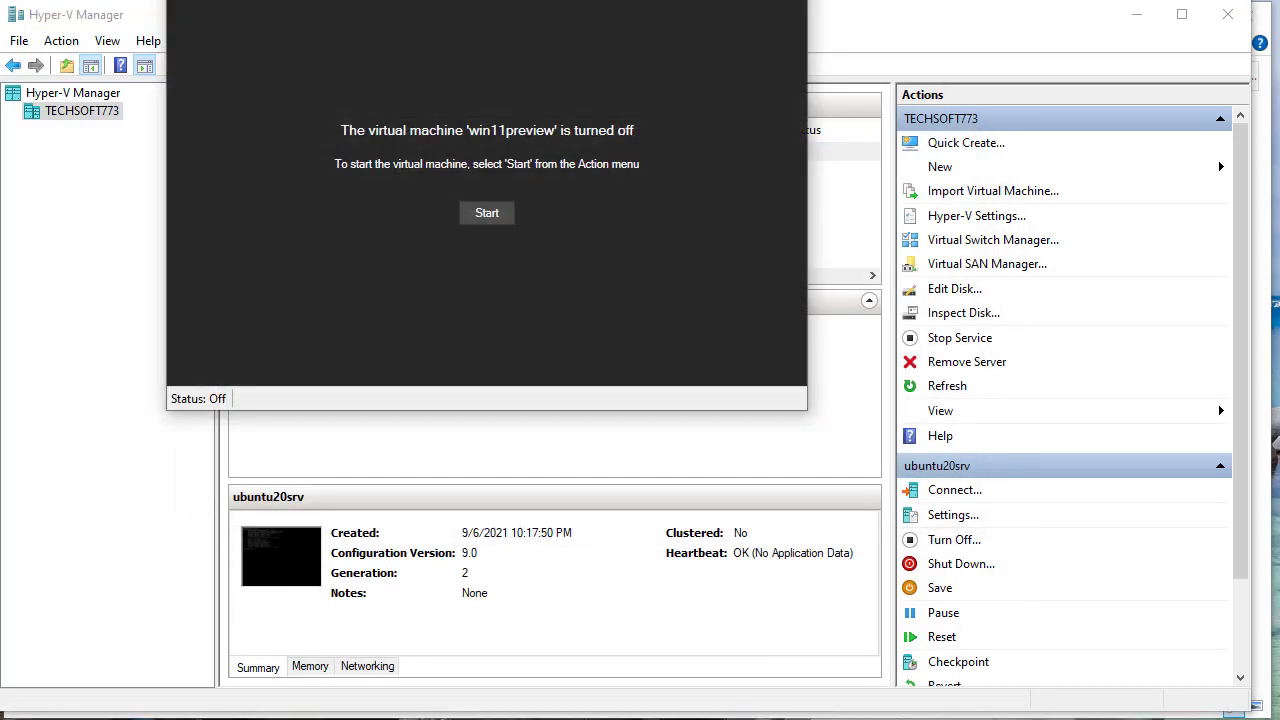
left_click_drag(524, 2, 663, 137)
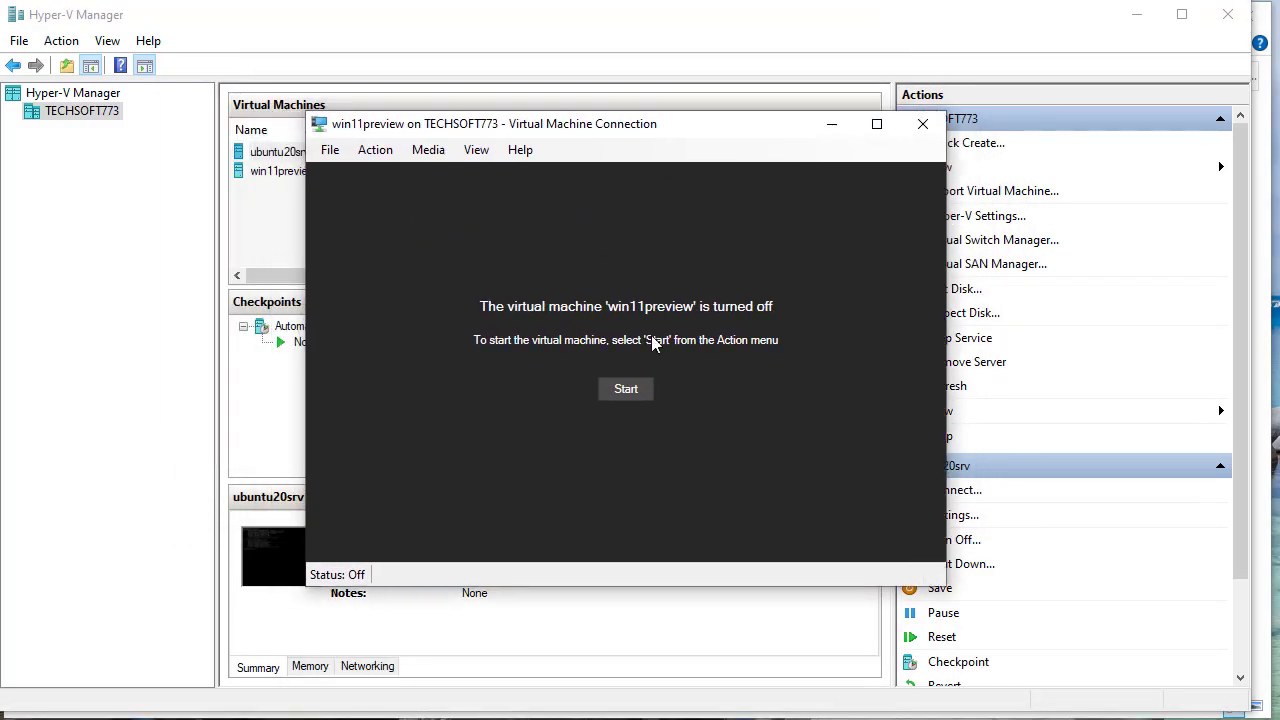
left_click(624, 389)
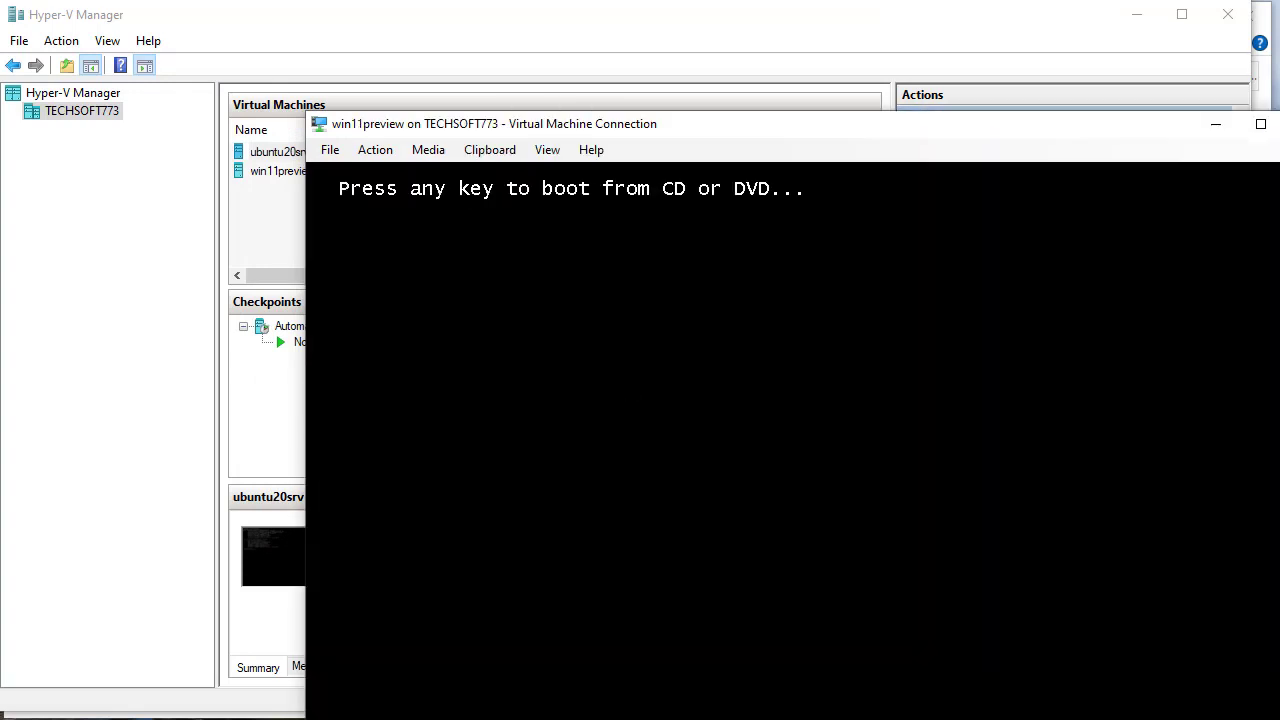
key("Return")
left_click_drag(593, 122, 437, 1)
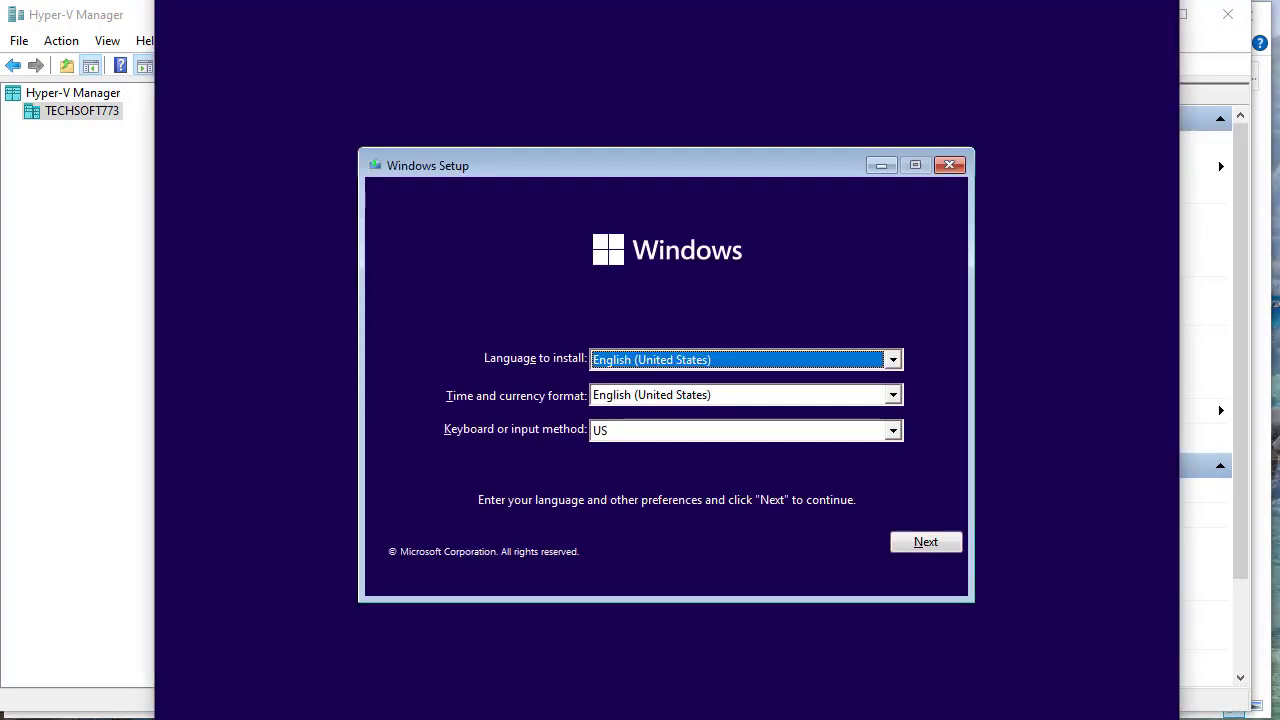
Start Windows Setup with English (United States) and the US keyboard, and choose Windows 11 Enterprise as the operating system
left_click(924, 541)
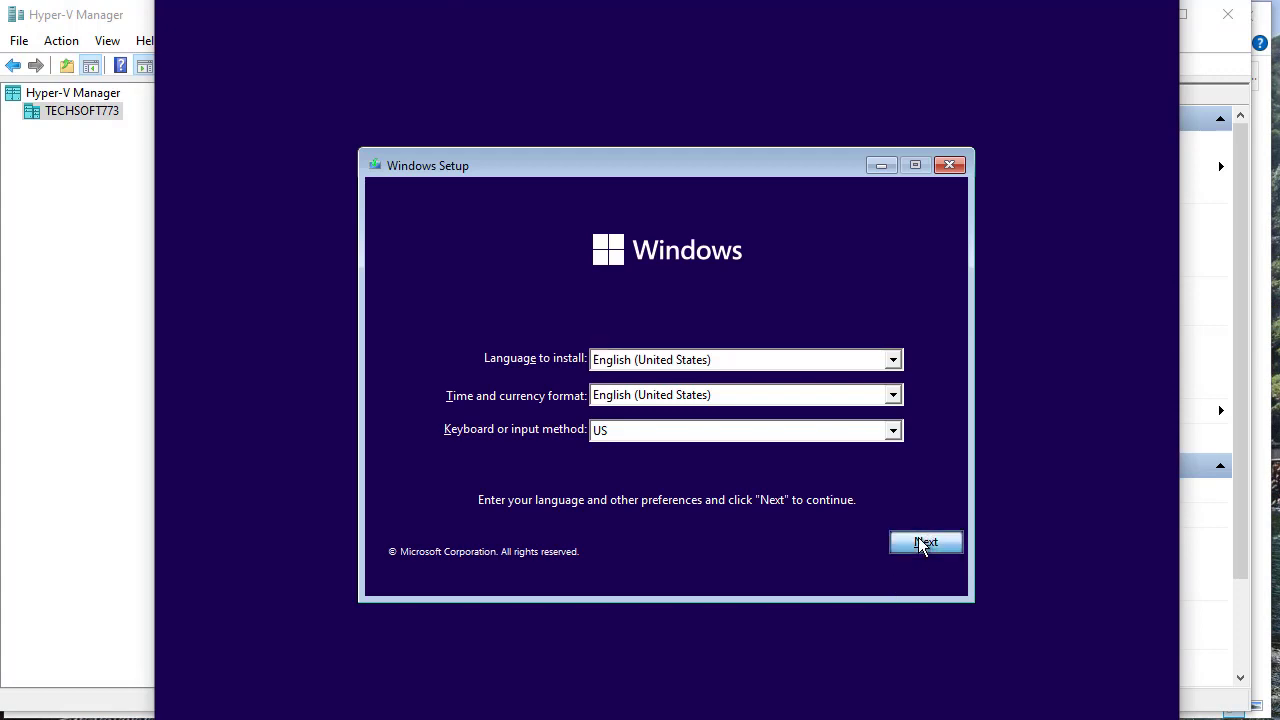
left_click(669, 390)
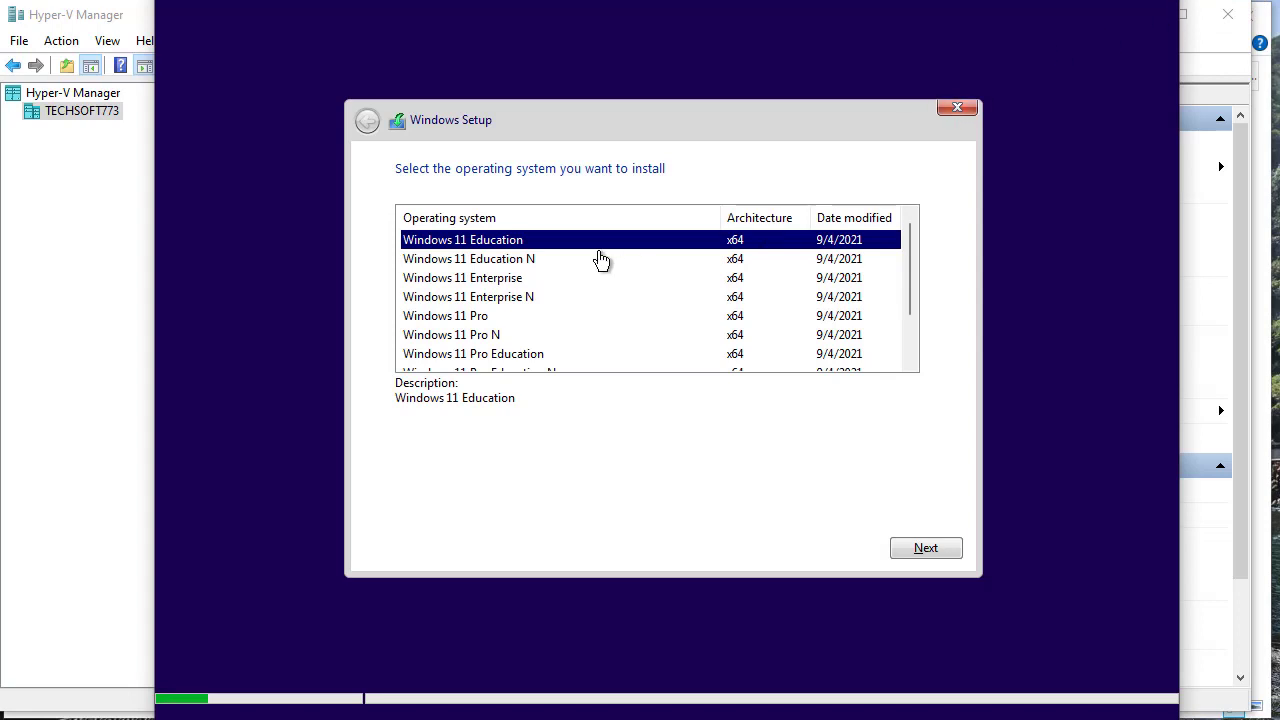
left_click(495, 279)
left_click(940, 547)
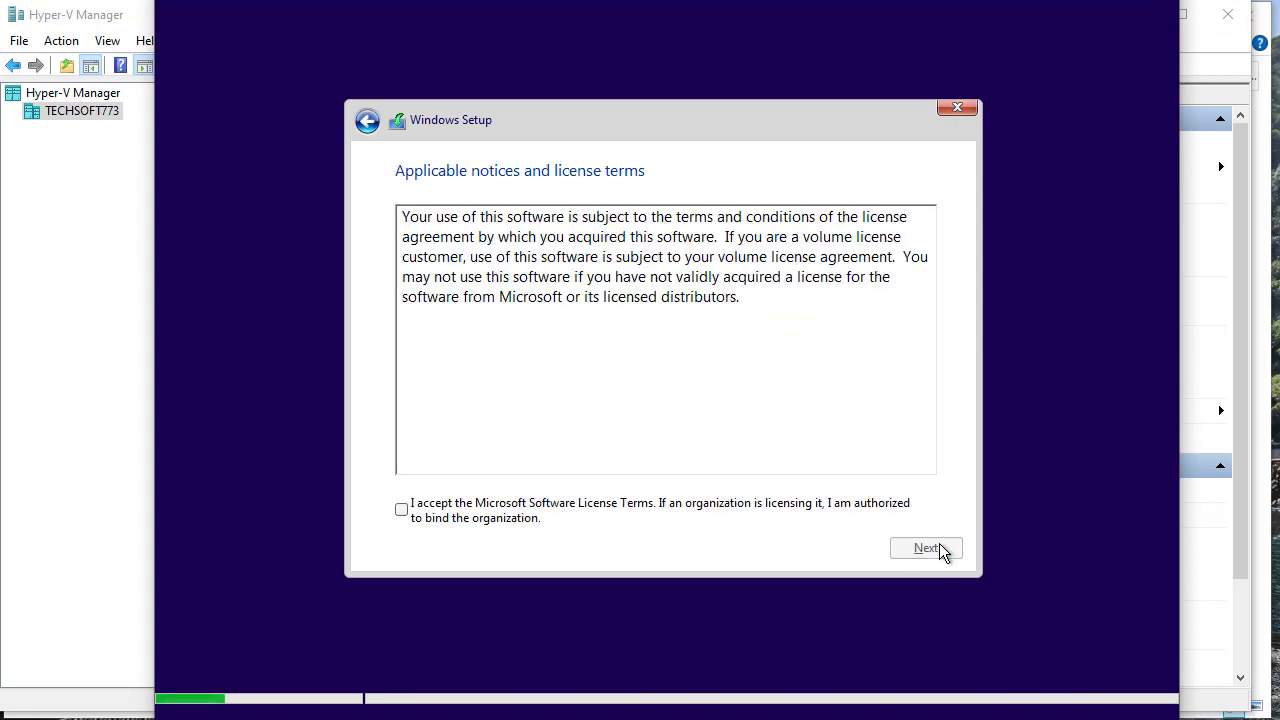
Accept the Microsoft Software License Terms and choose the custom, Windows-only installation
left_click(530, 510)
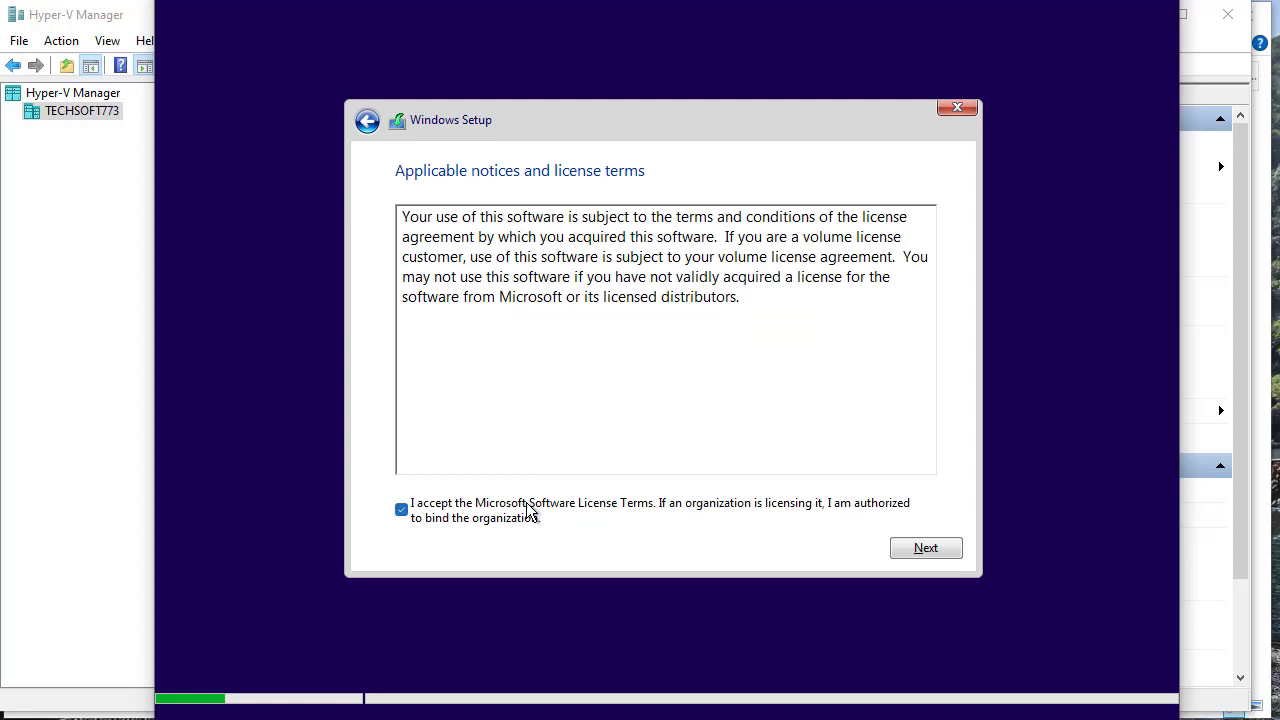
left_click(925, 550)
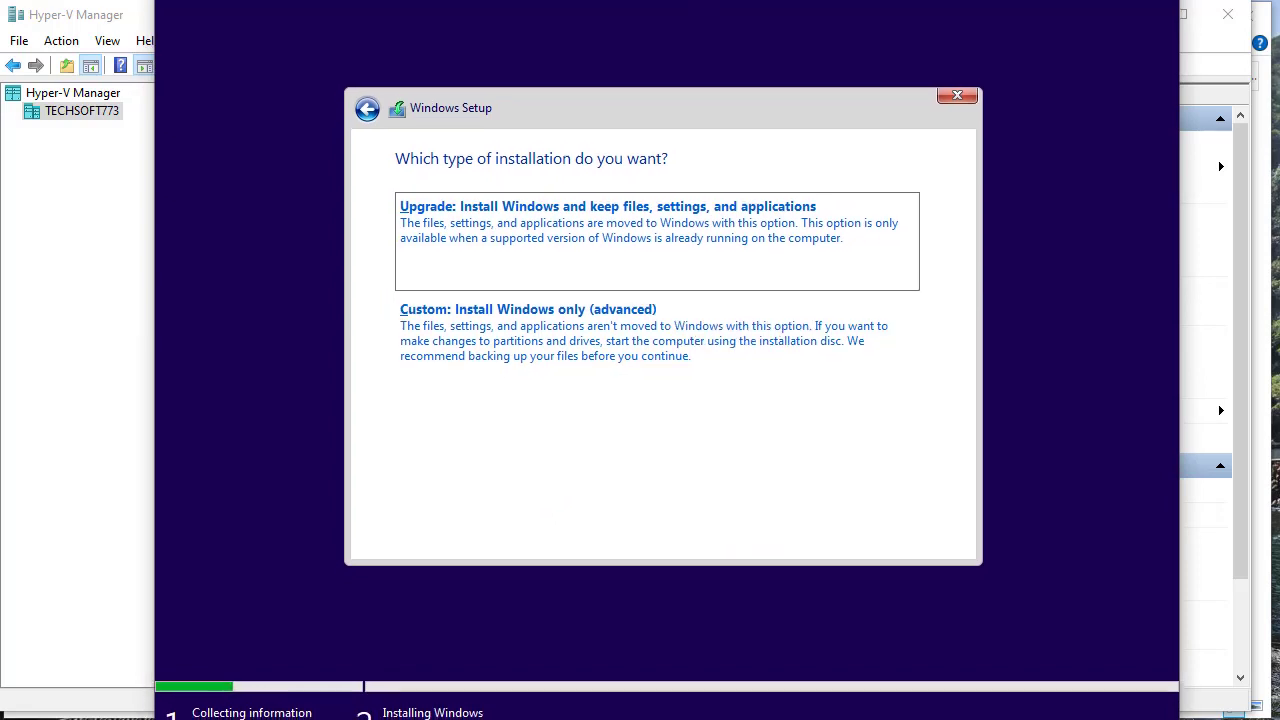
left_click(534, 343)
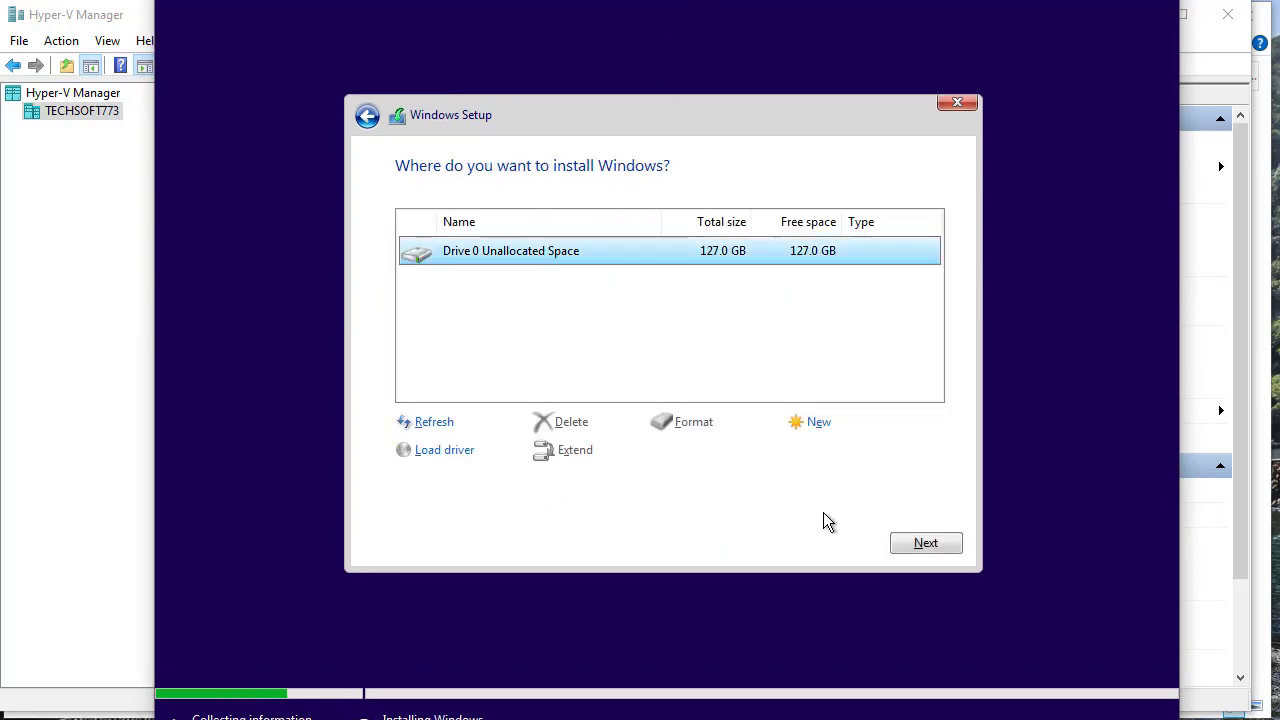
Install Windows on Drive 0 after allocating its 130048 MB as a new partition, and restart when setup requires it
left_click(797, 422)
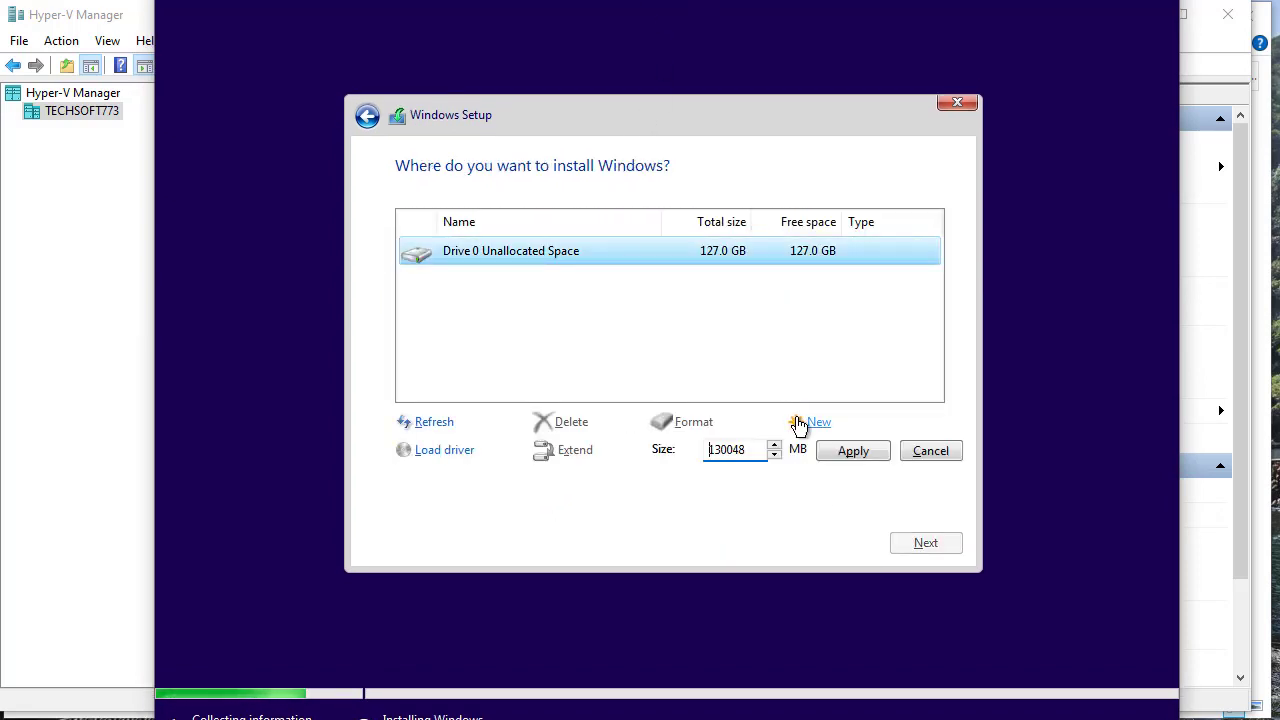
left_click(860, 455)
left_click(801, 452)
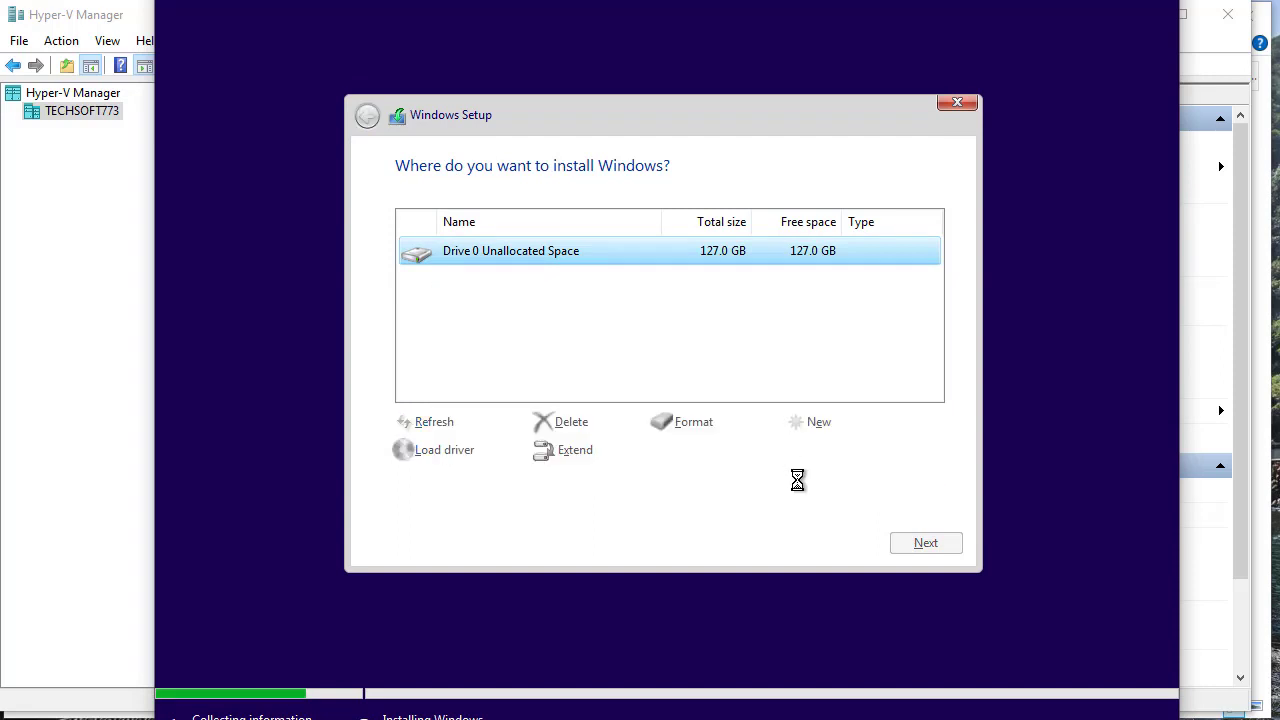
left_click(925, 545)
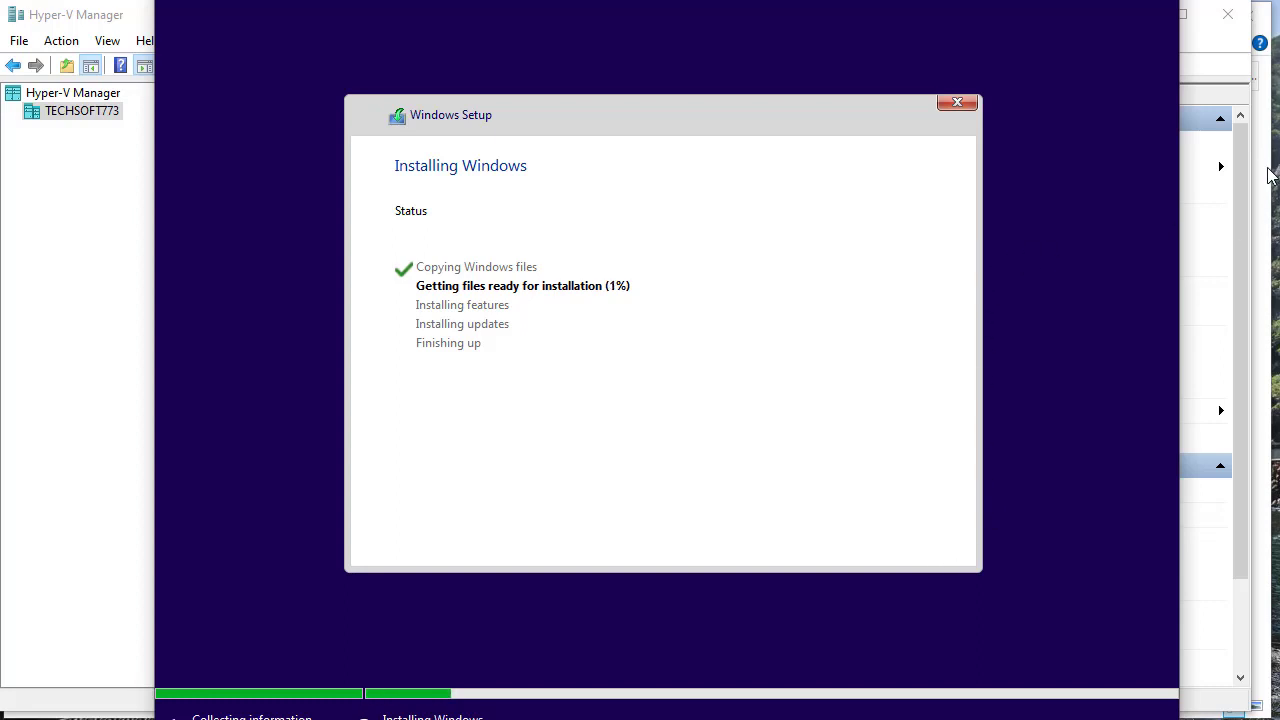
left_click(1262, 175)
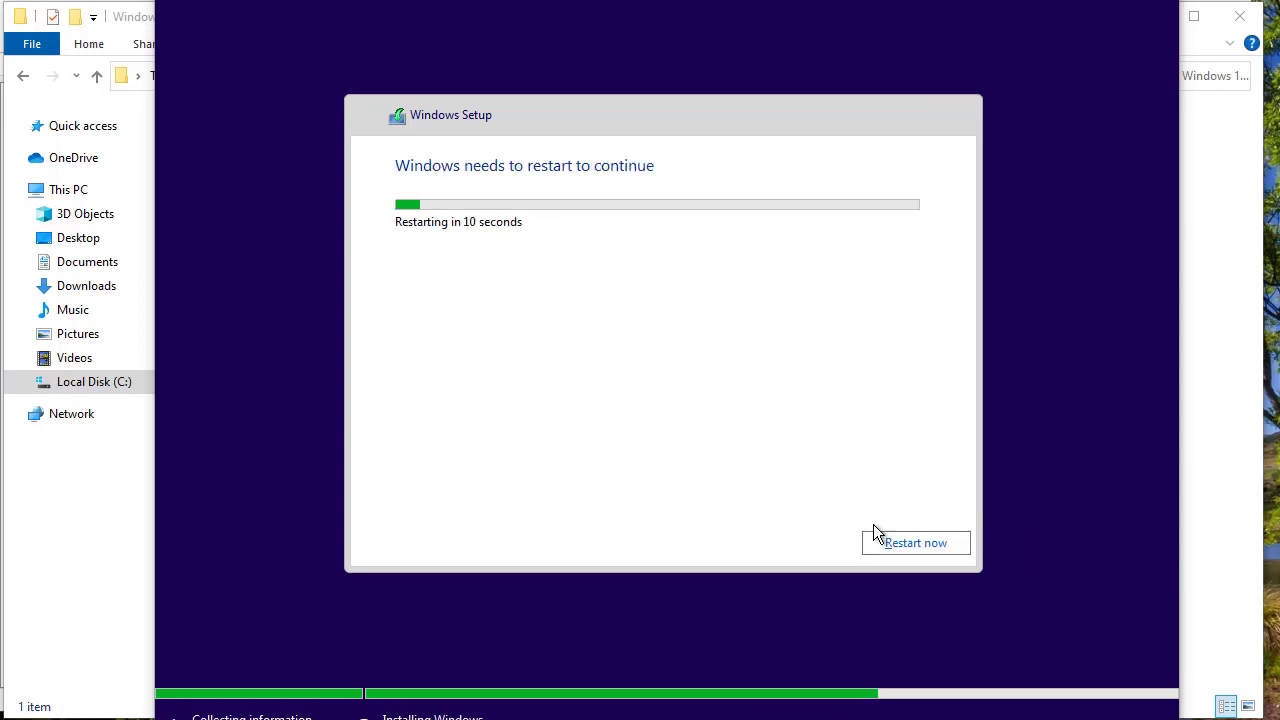
left_click(885, 535)
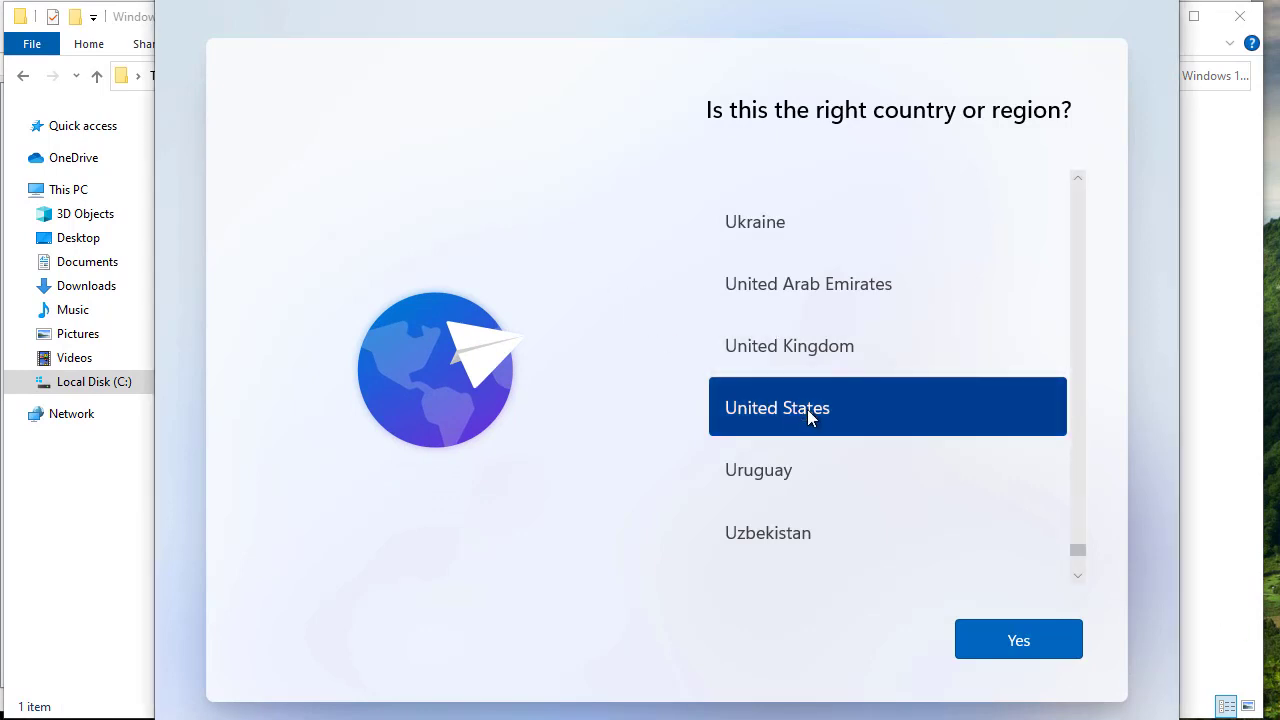
Set the country or region to Ecuador and accept it
scroll(807, 412, "down", 3)
scroll(808, 416, "up", 3)
scroll(807, 412, "up", 4)
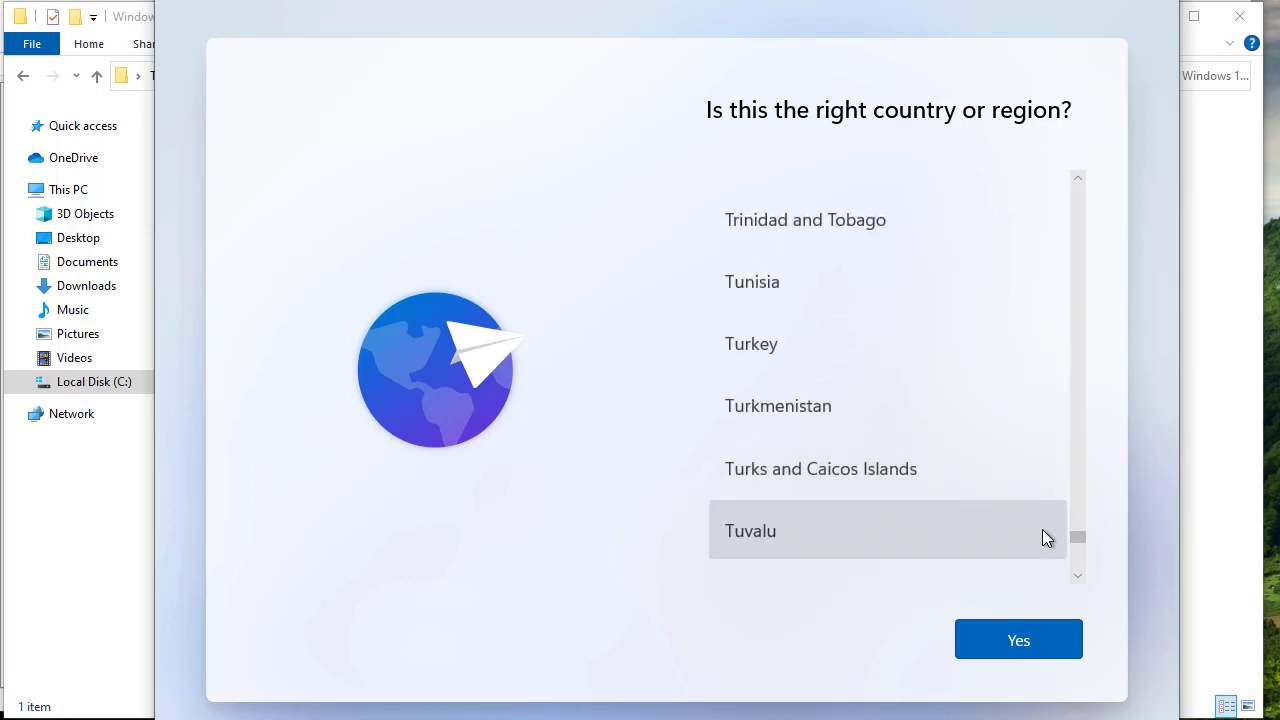
left_click_drag(1075, 538, 1076, 280)
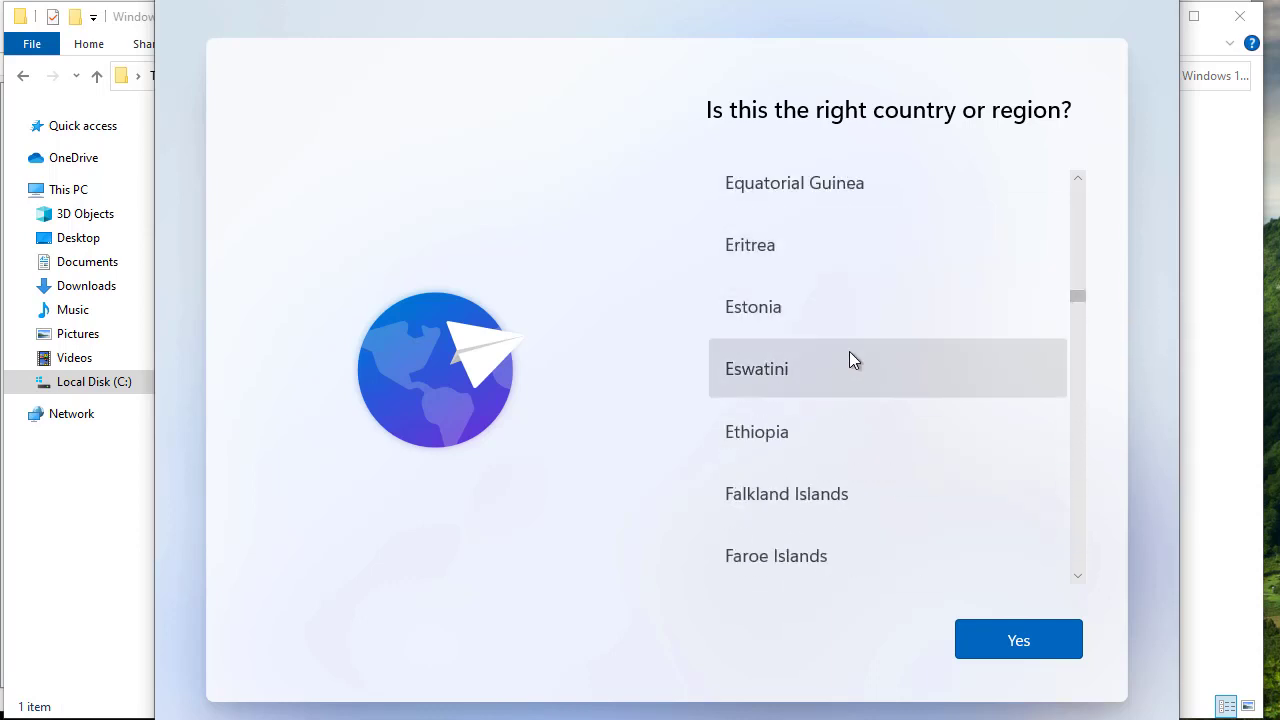
scroll(849, 351, "up", 1)
scroll(788, 226, "up", 1)
left_click(786, 250)
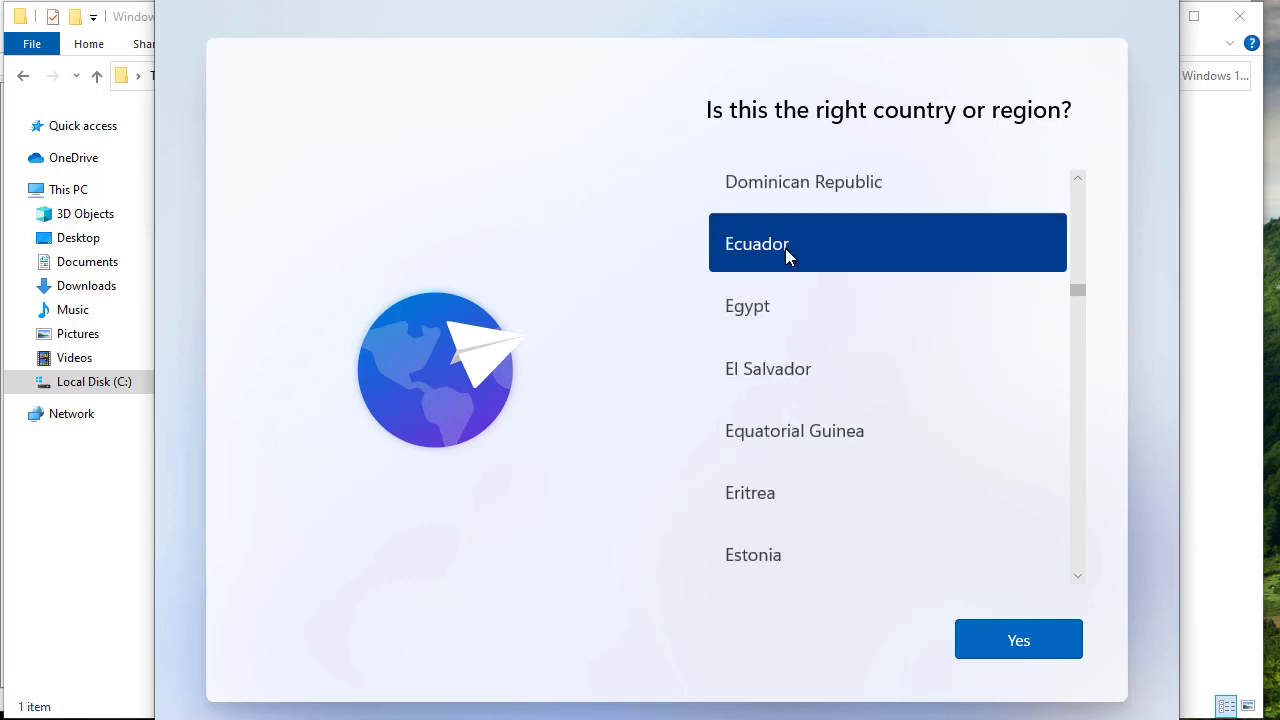
left_click(1014, 640)
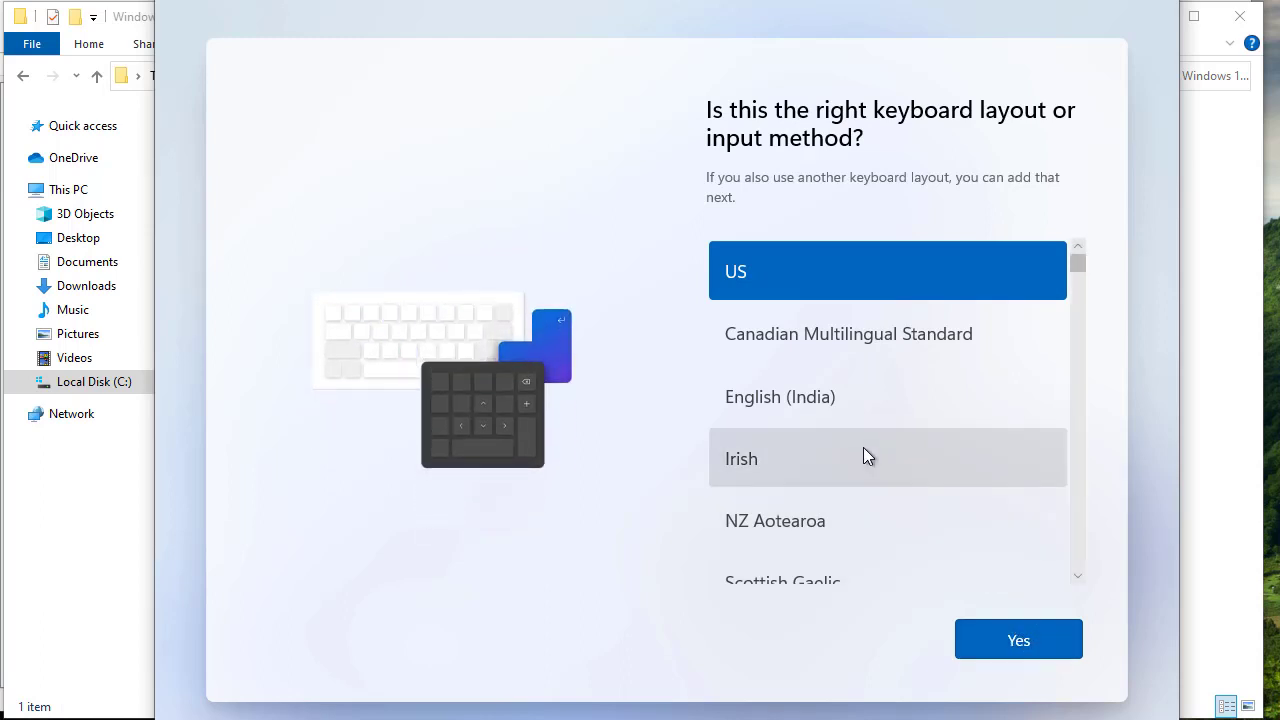
Set the keyboard layout to Latin American and skip adding a second layout
scroll(808, 452, "down", 5)
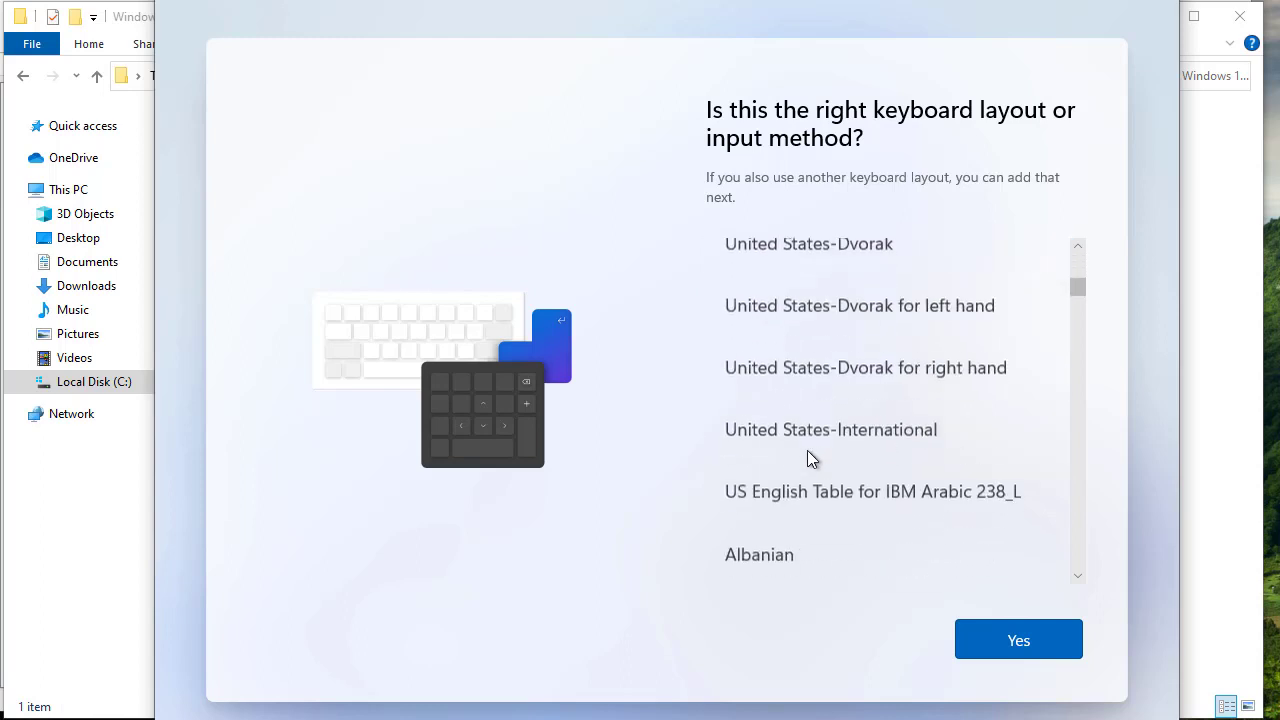
scroll(807, 450, "down", 5)
scroll(807, 450, "up", 10)
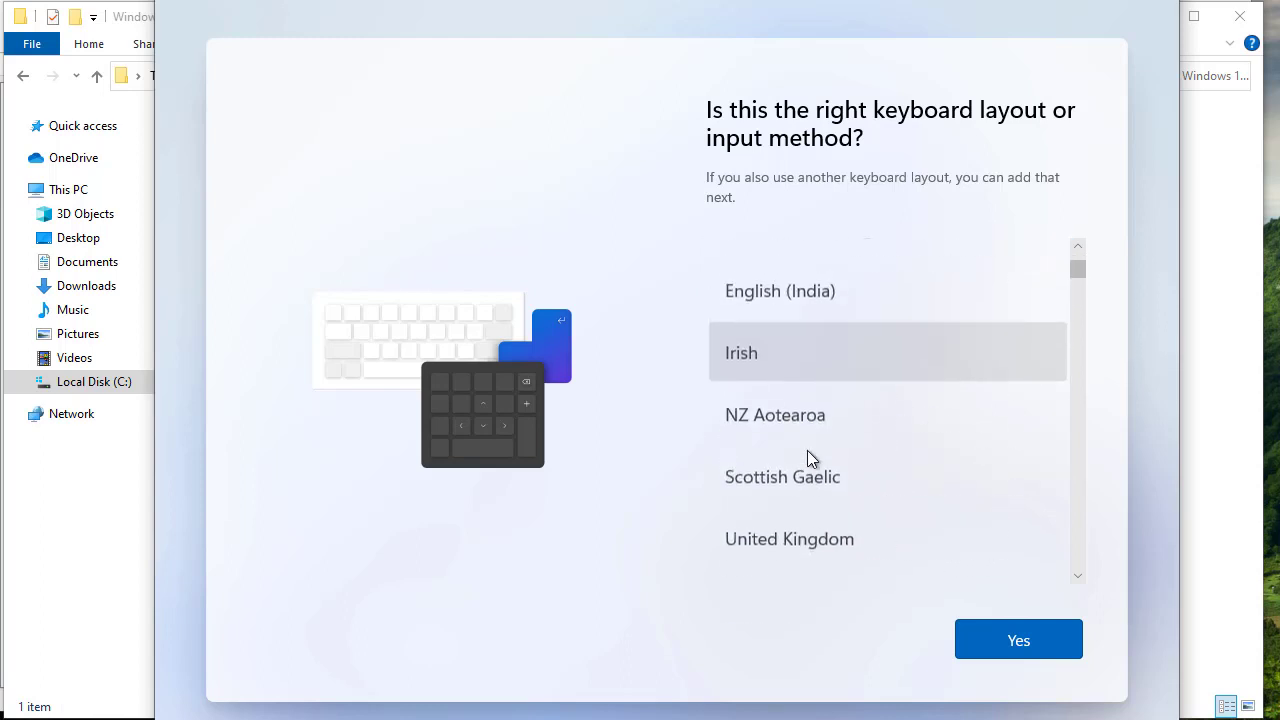
scroll(807, 450, "down", 2)
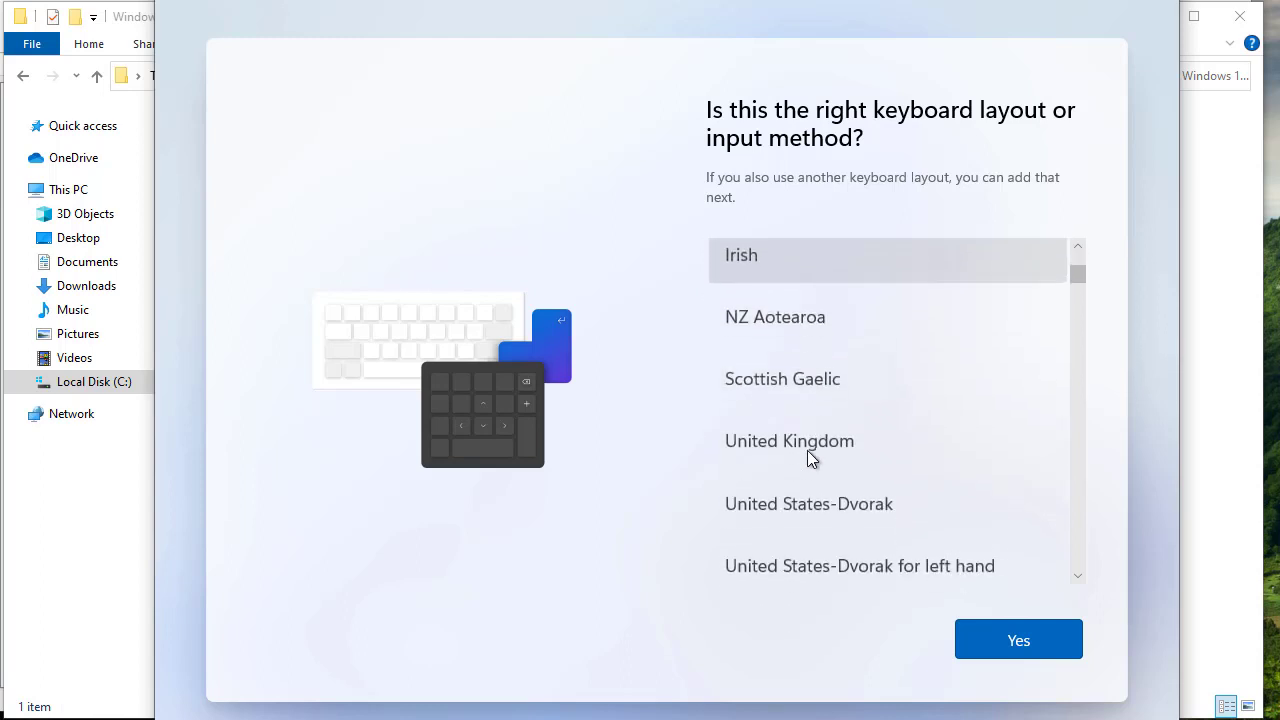
scroll(807, 450, "down", 6)
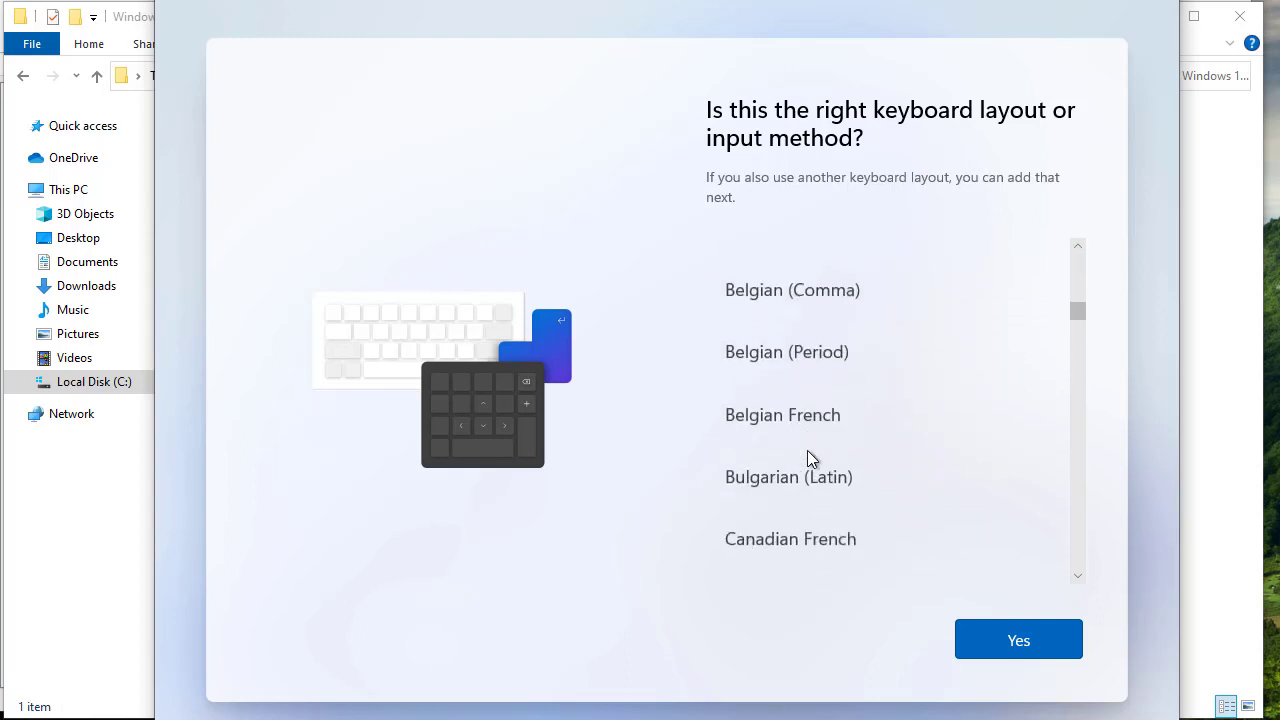
scroll(807, 450, "down", 6)
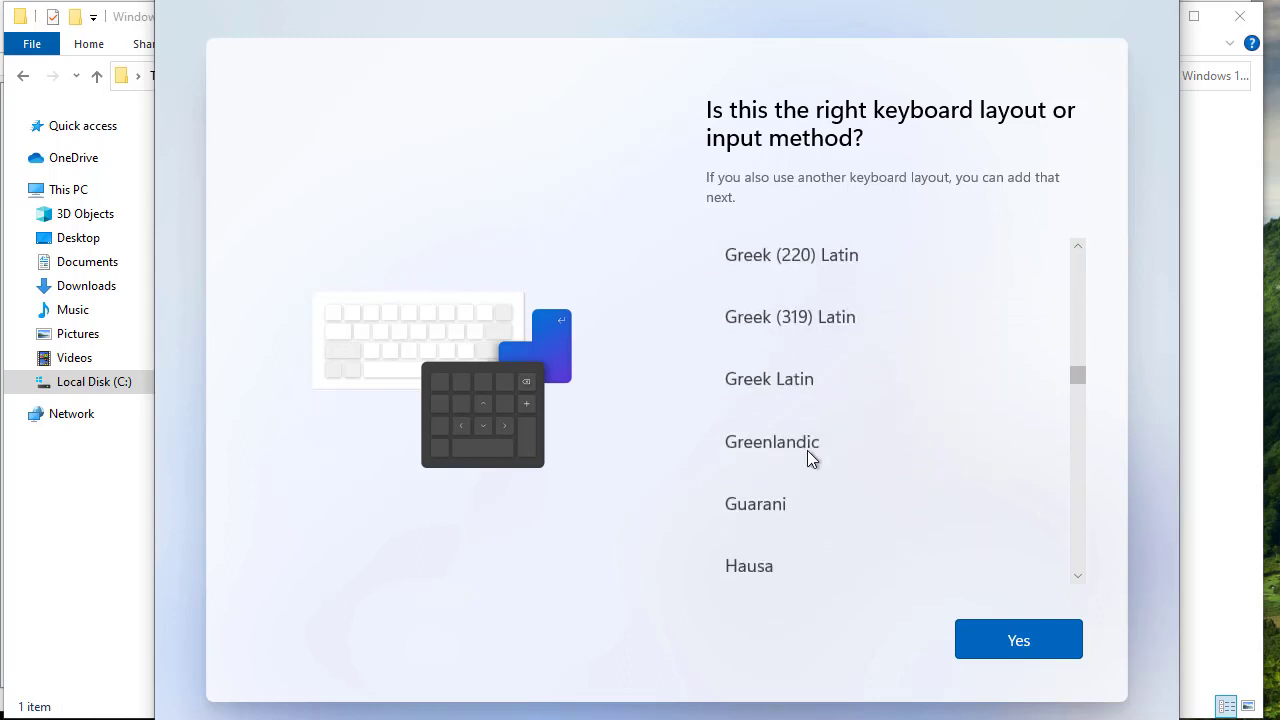
scroll(807, 450, "down", 6)
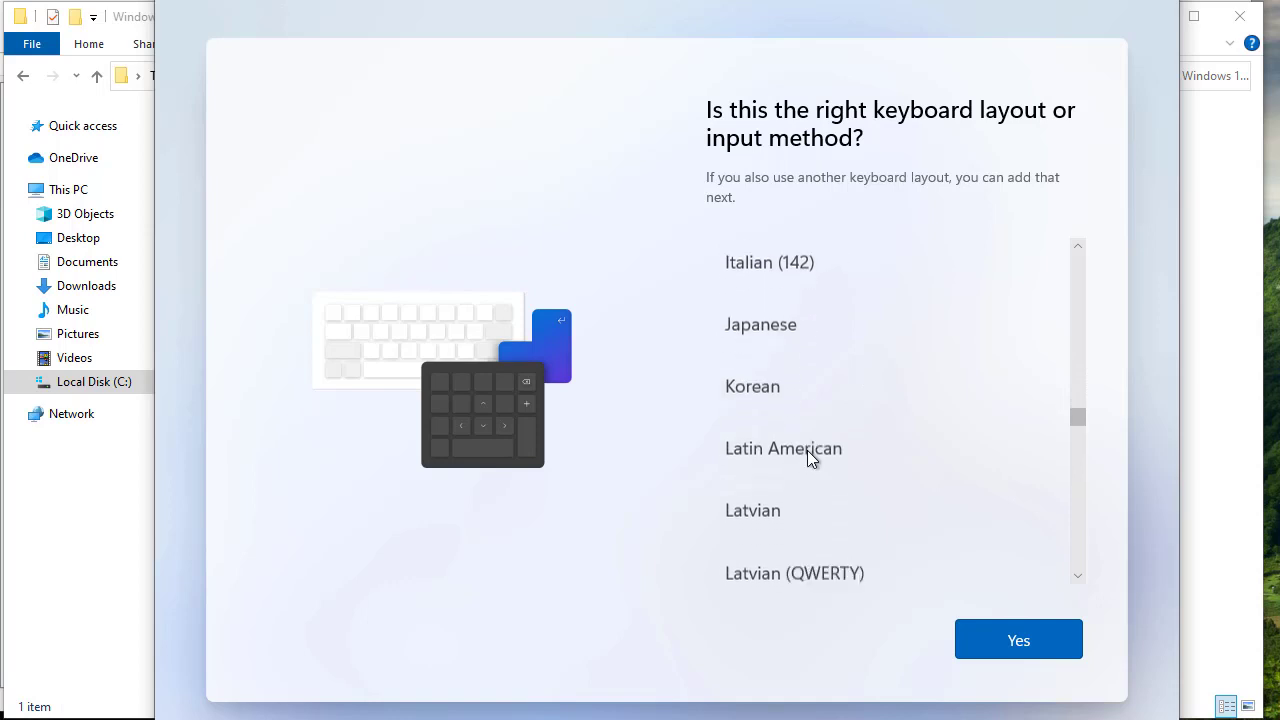
left_click(806, 412)
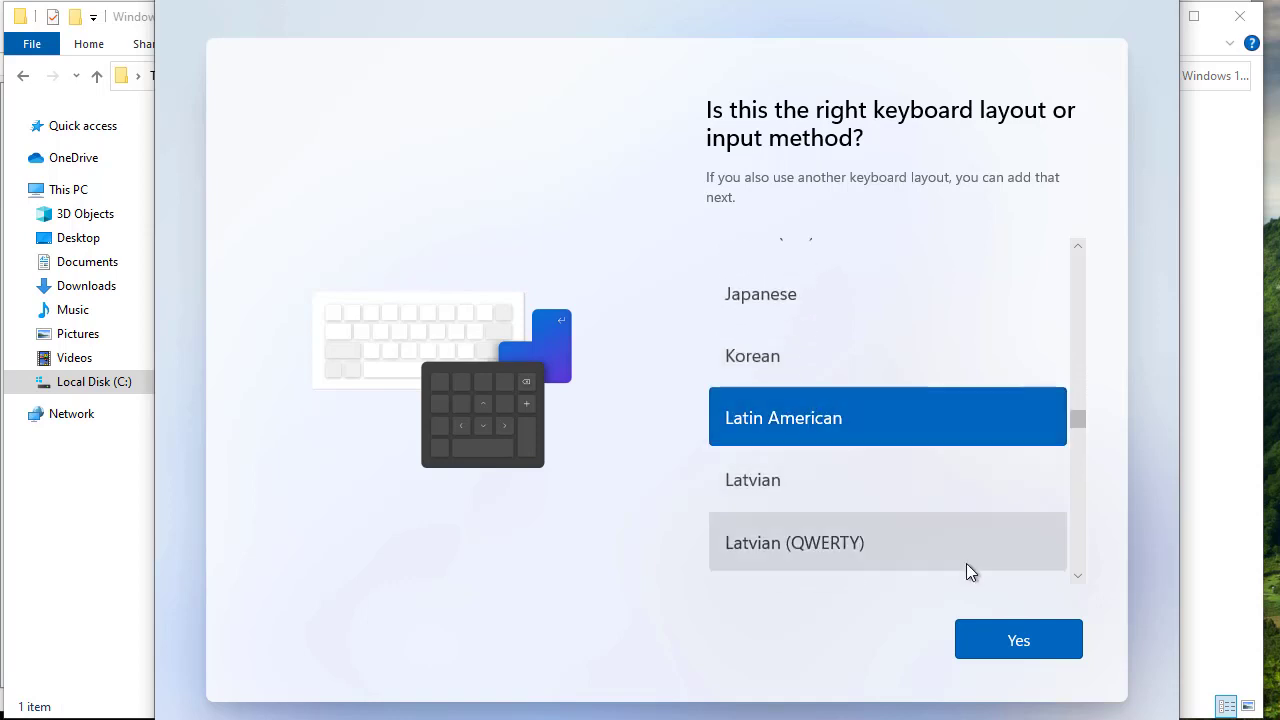
left_click(1010, 630)
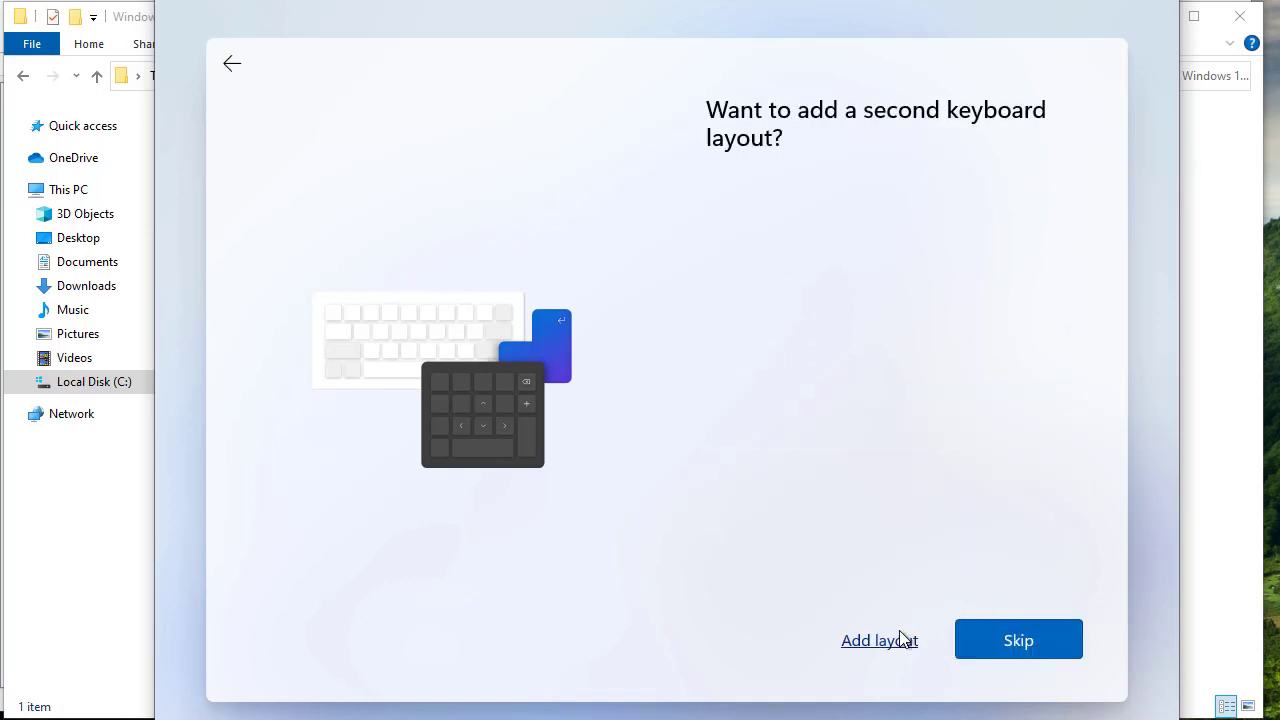
left_click(1012, 640)
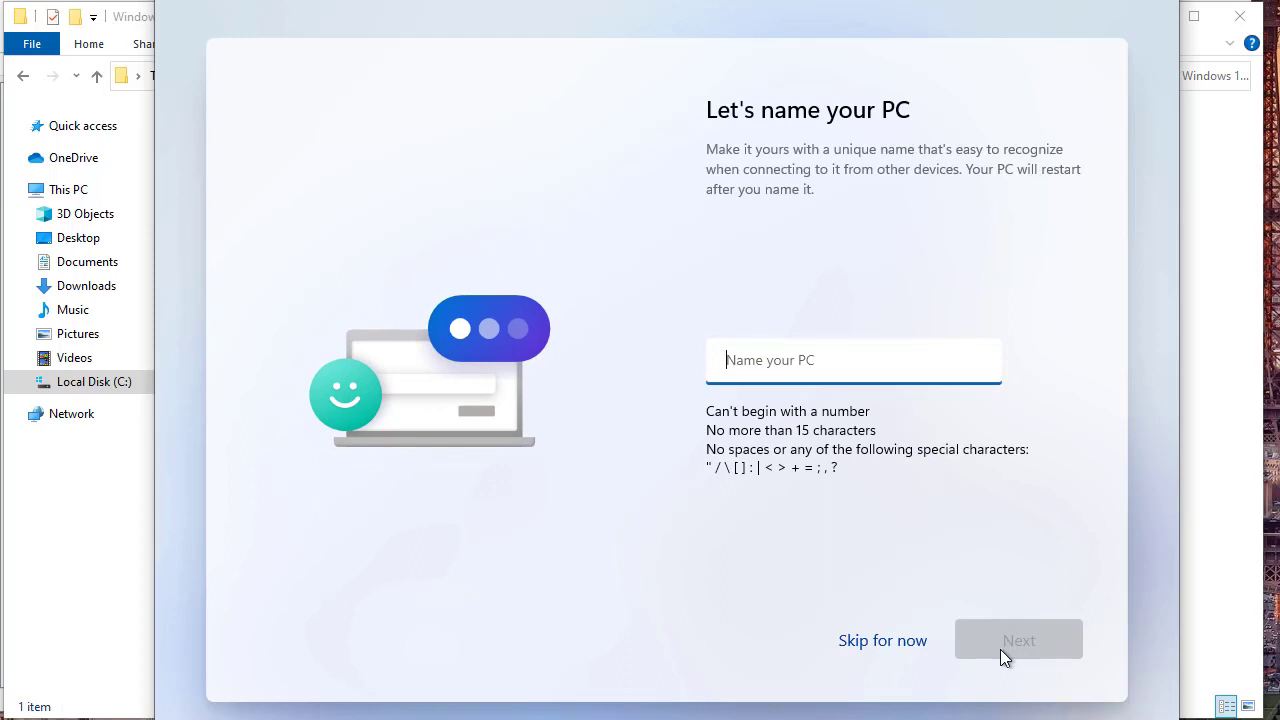
Name the PC win11preview and choose the sign-in option to join a domain instead of using a Microsoft account
type("win11preview")
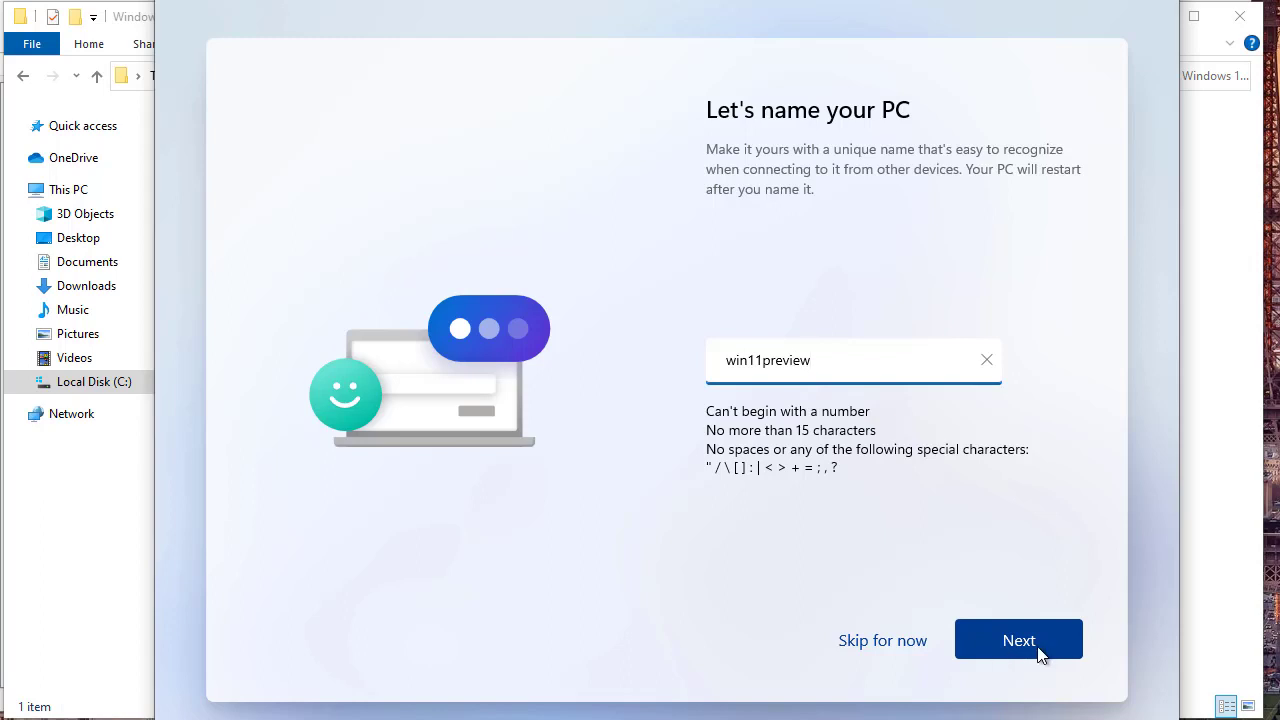
left_click(1038, 647)
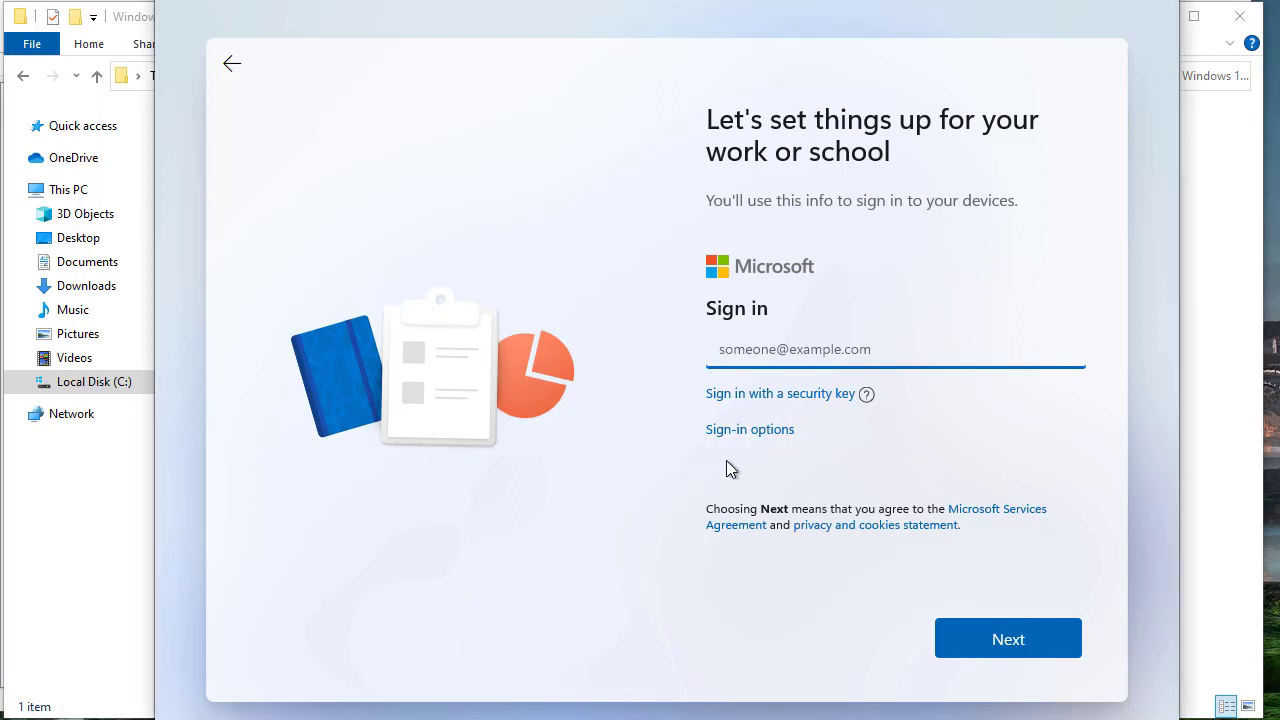
left_click(725, 435)
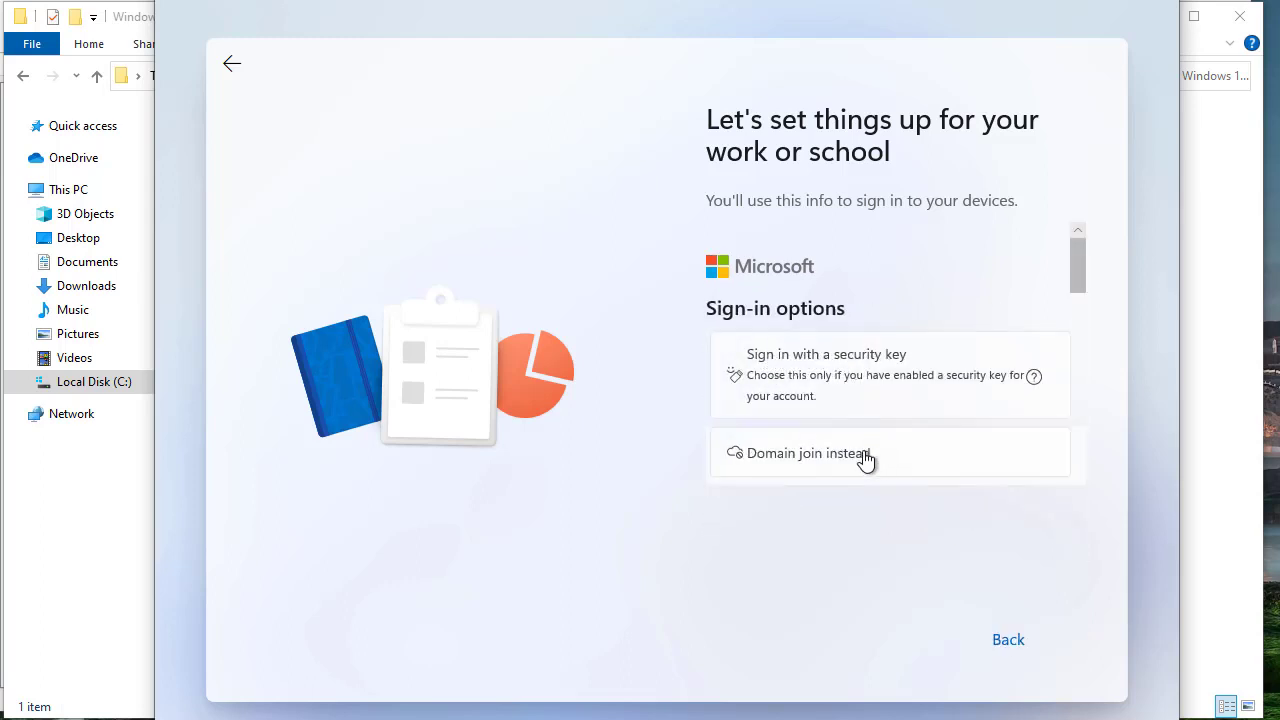
left_click(801, 458)
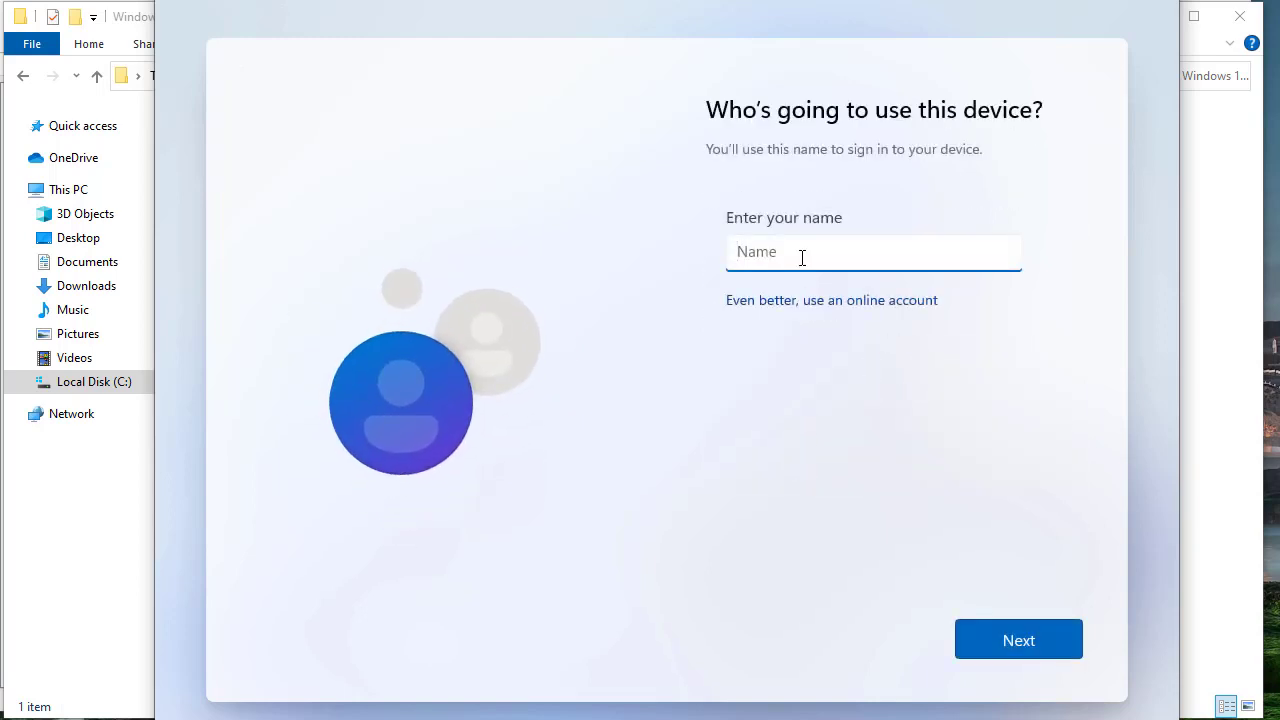
Enter the local user's name and paste the account password, submitting both
type("jaime")
left_click(1022, 645)
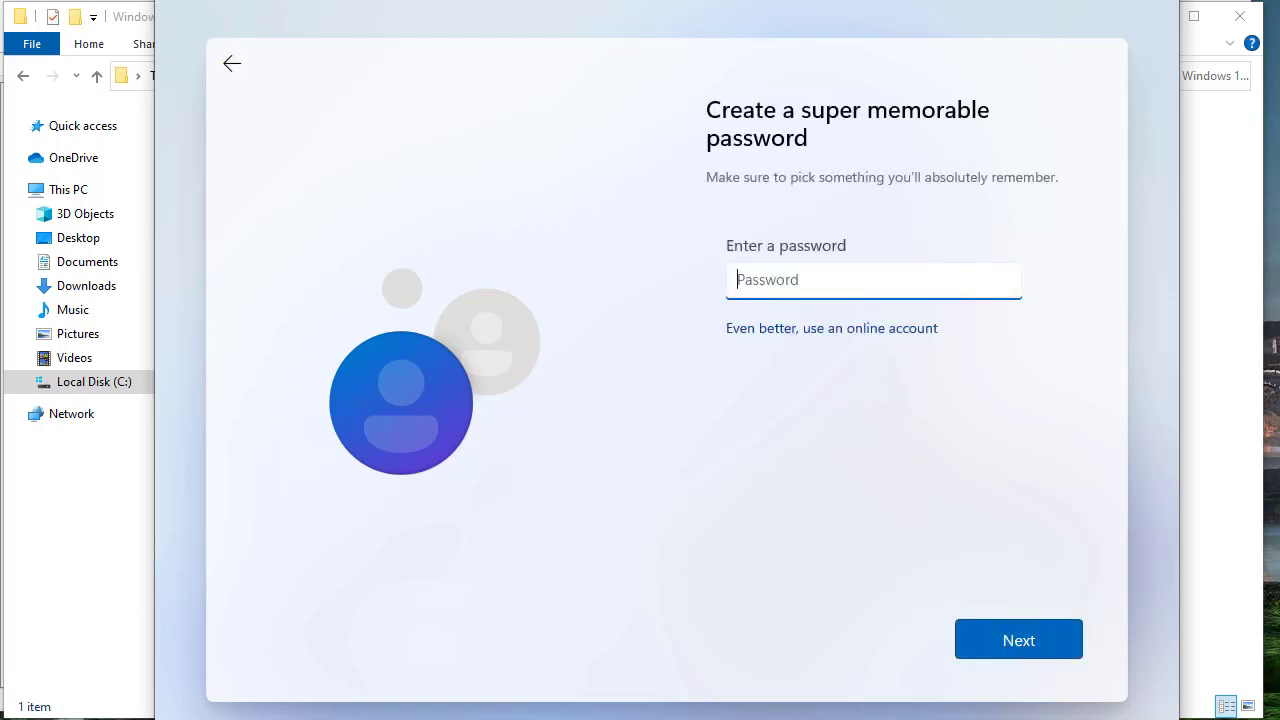
key("ctrl+v")
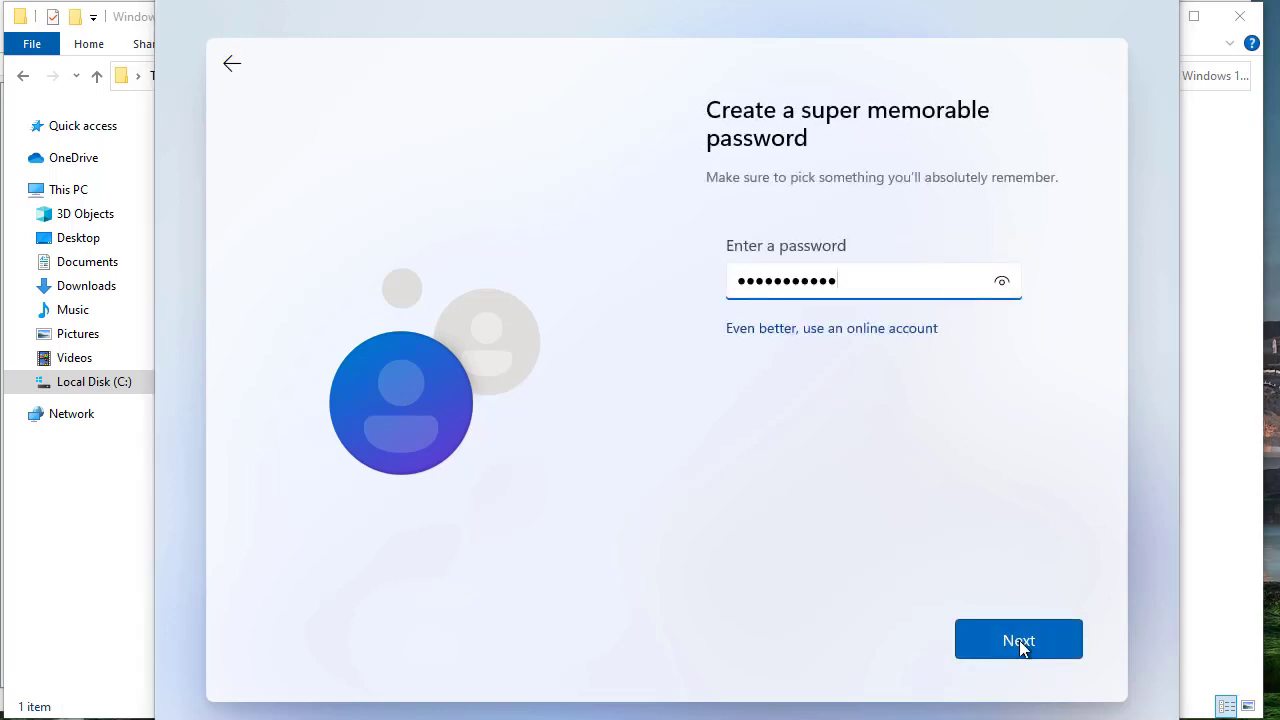
left_click(1019, 640)
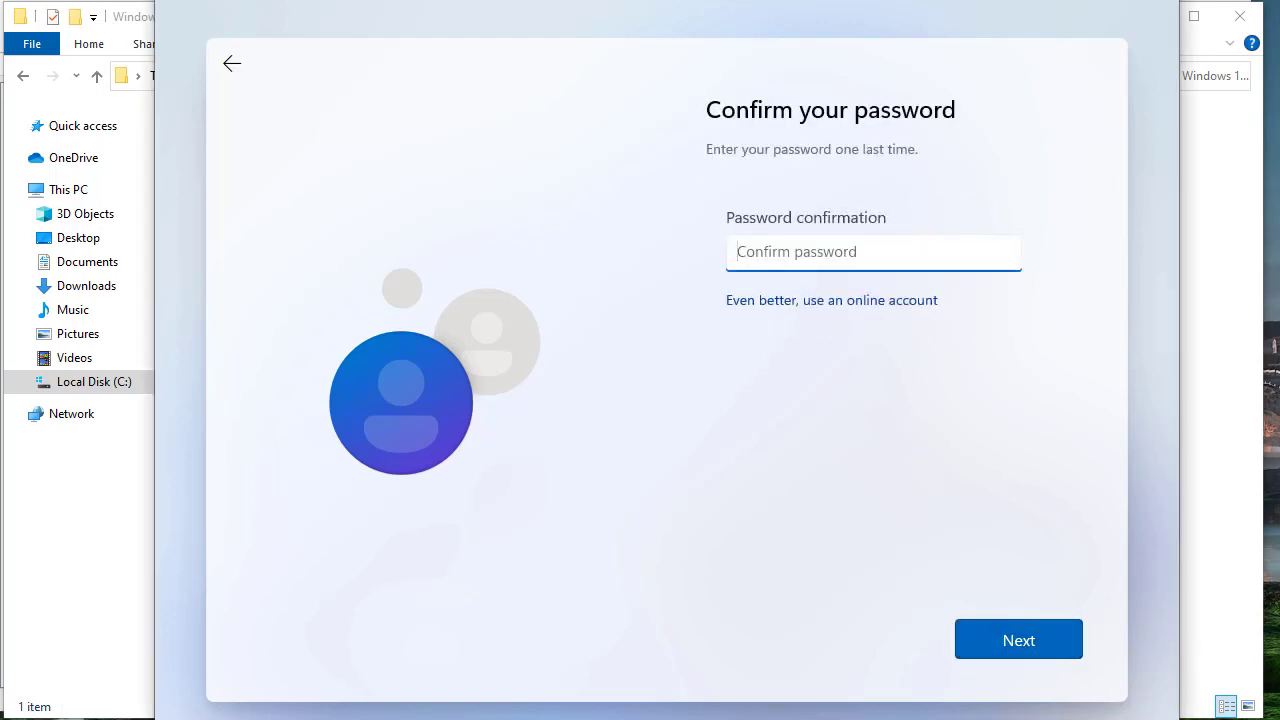
Paste the account password as the password confirmation and continue the Windows setup
key("ctrl+v")
left_click(1006, 646)
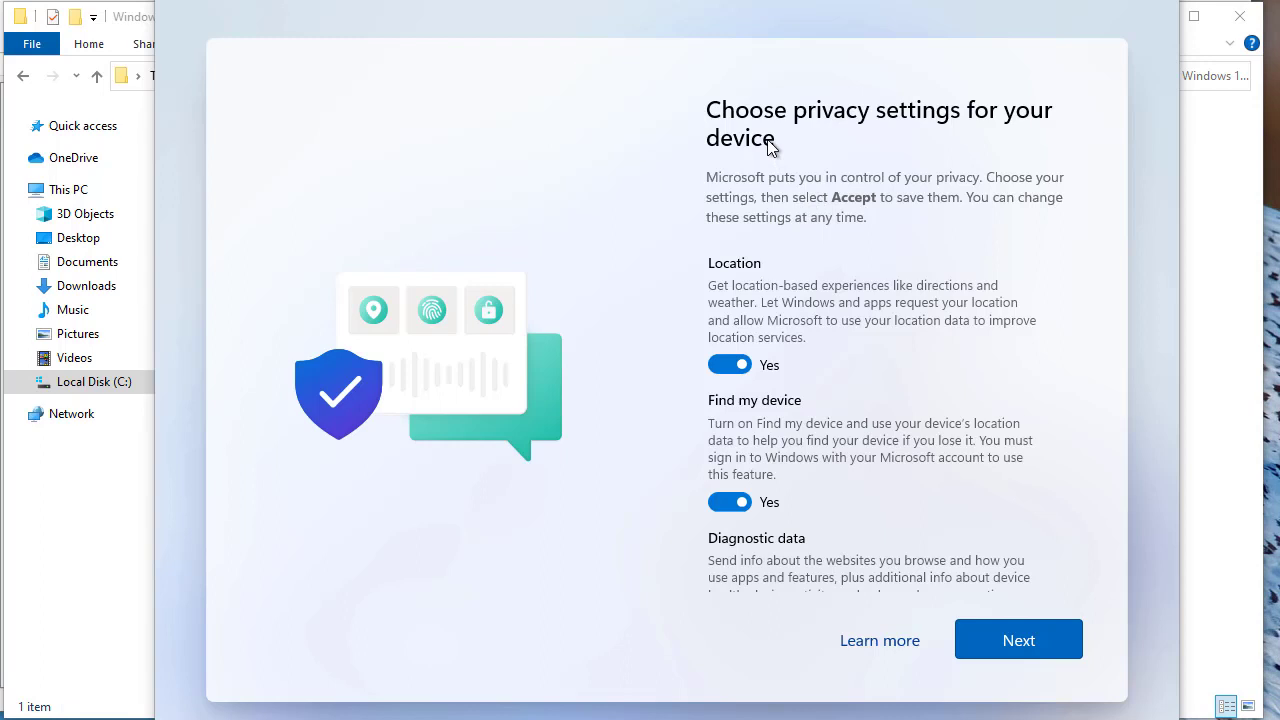
Turn off the privacy settings for Location, Find my device, and Inking & typing, and limit diagnostic data to Required only
left_click(719, 366)
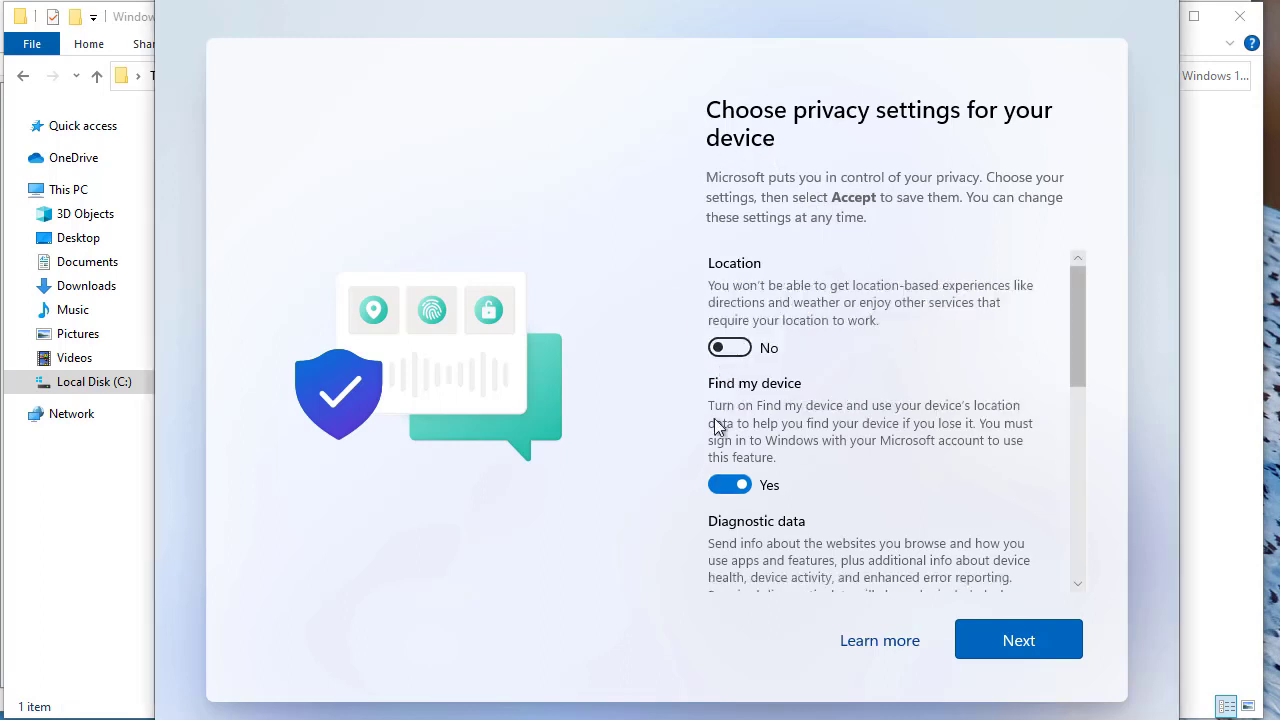
left_click(718, 485)
scroll(716, 490, "down", 1)
scroll(716, 490, "down", 2)
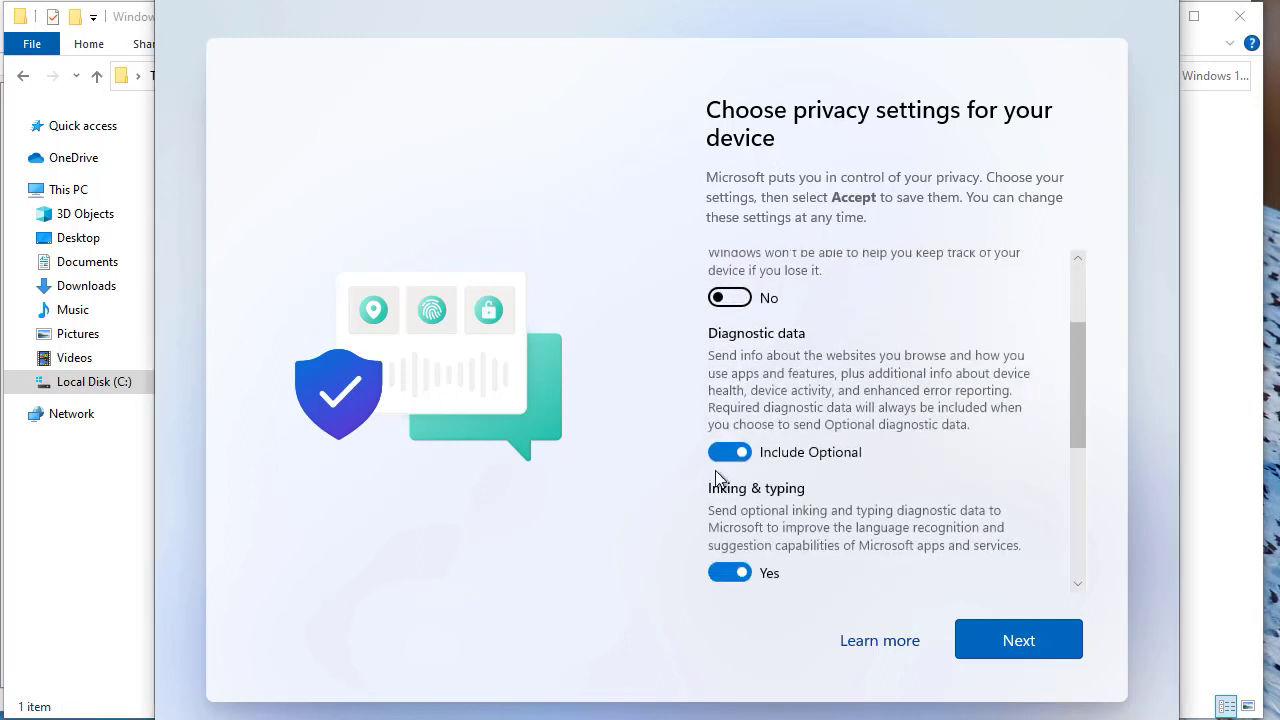
left_click(716, 451)
left_click(716, 571)
Turn off Tailored experiences and Advertising ID, and accept the privacy settings
scroll(712, 540, "down", 3)
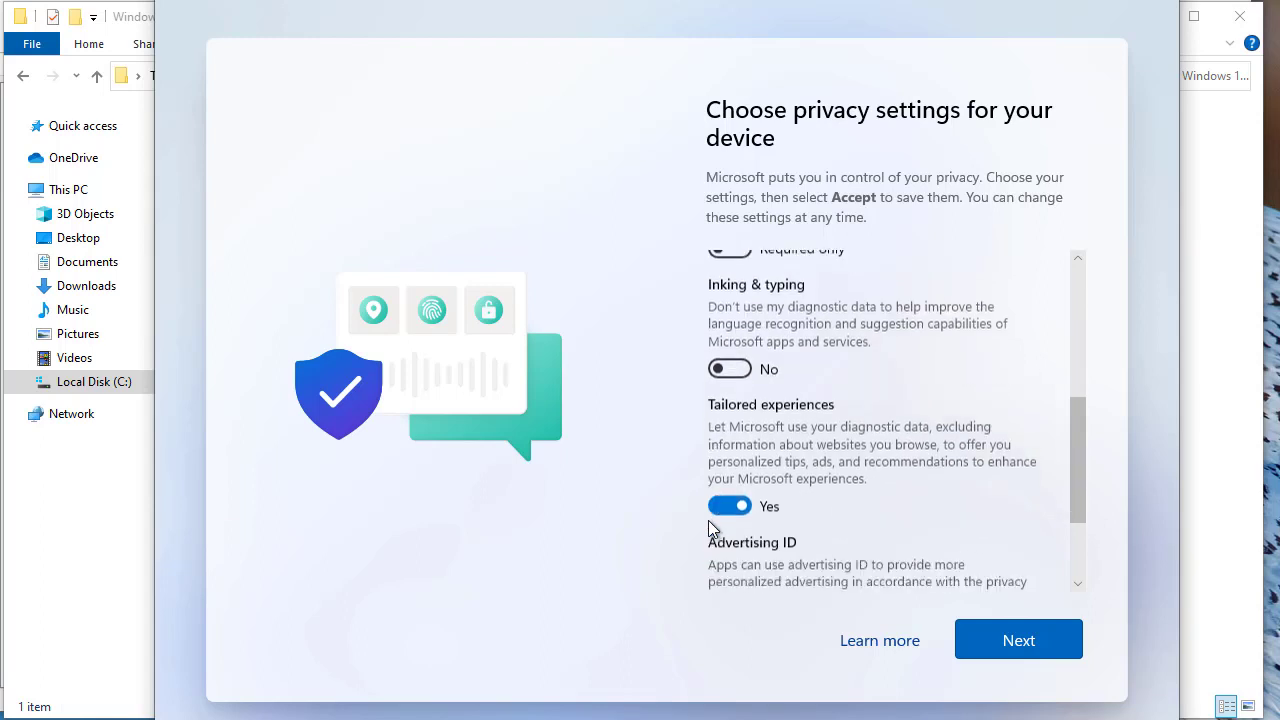
left_click(716, 506)
scroll(714, 480, "down", 2)
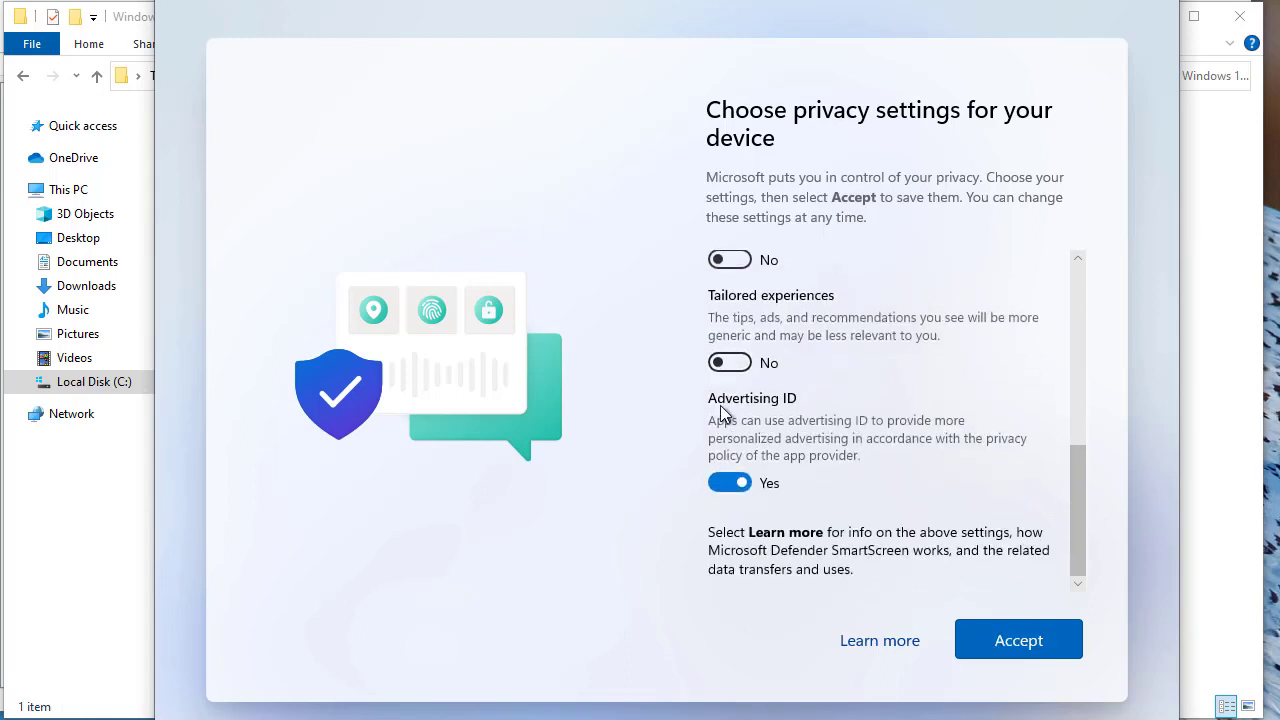
left_click(729, 483)
scroll(766, 484, "up", 4)
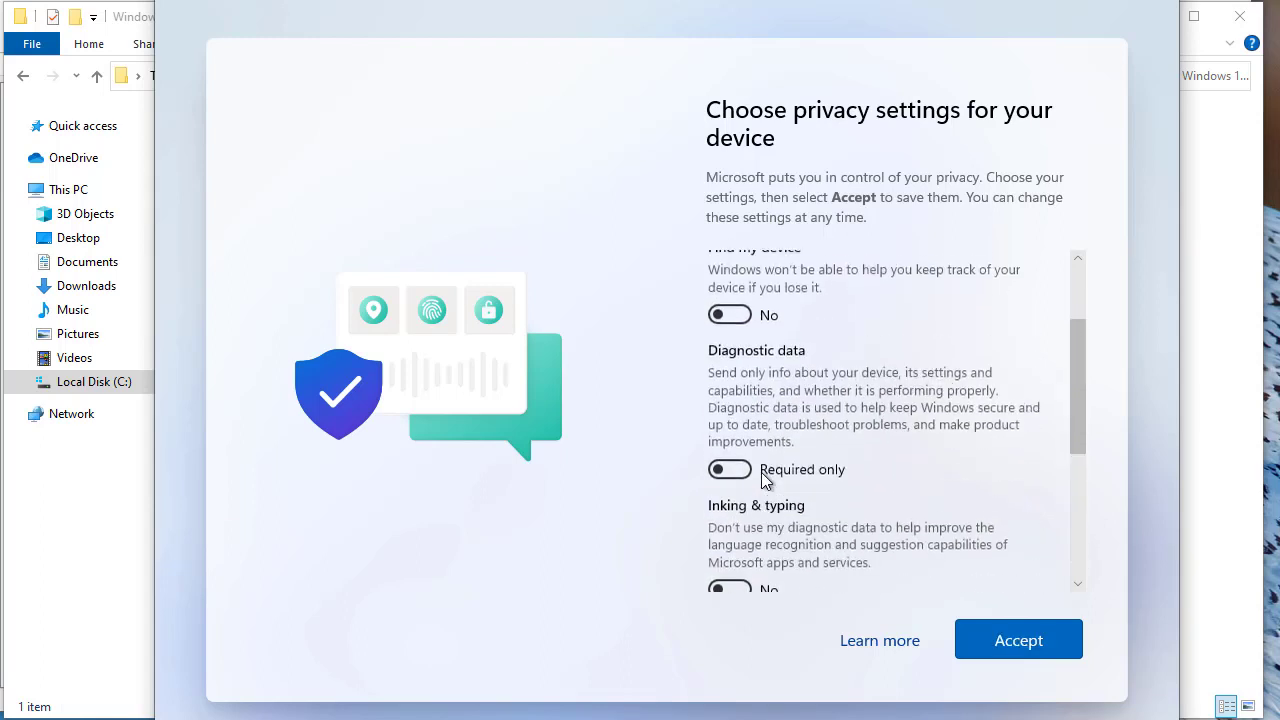
left_click(1048, 642)
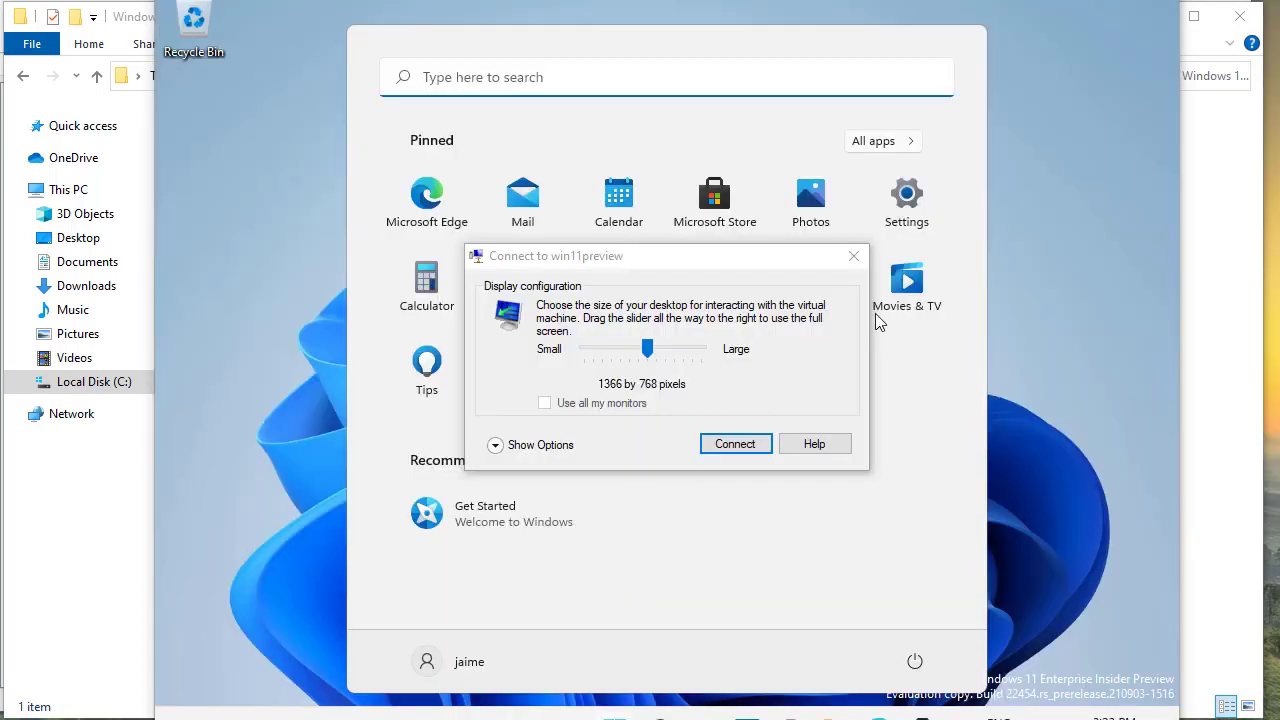
Connect to win11preview with a display size of 1280 by 720 pixels and sign in with the account password
left_click_drag(670, 258, 677, 314)
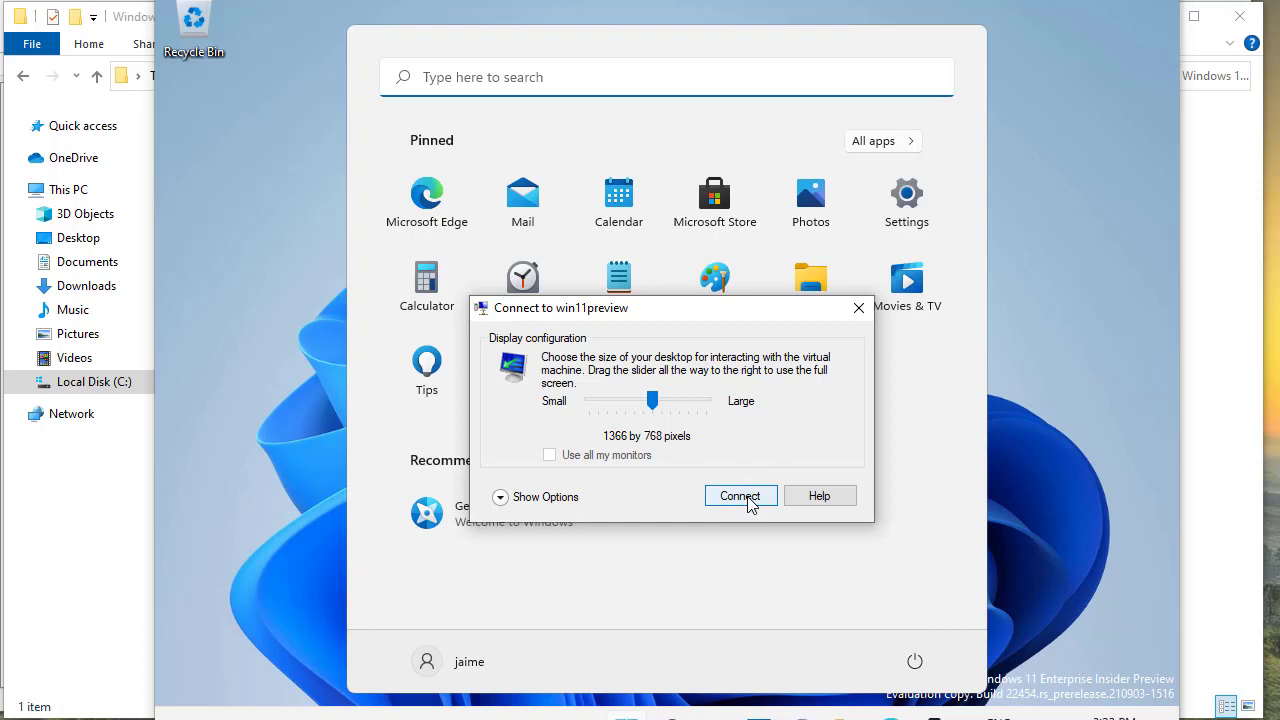
left_click_drag(653, 403, 616, 413)
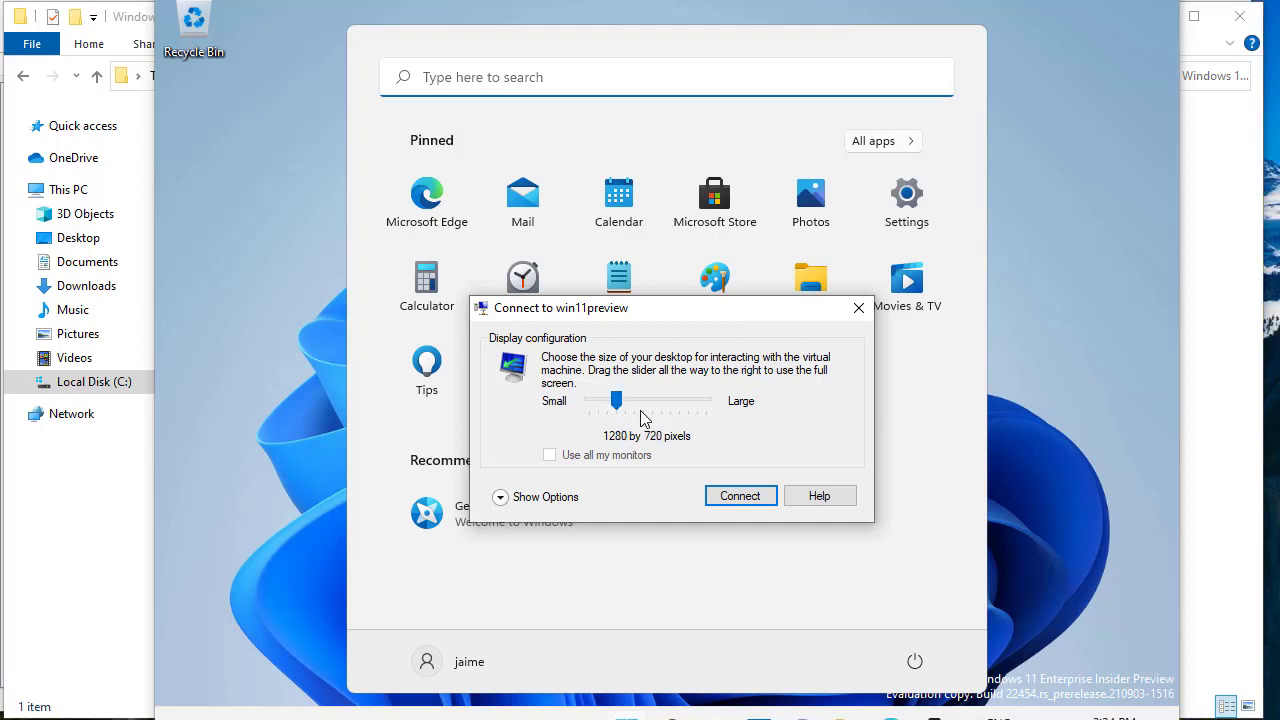
left_click(745, 500)
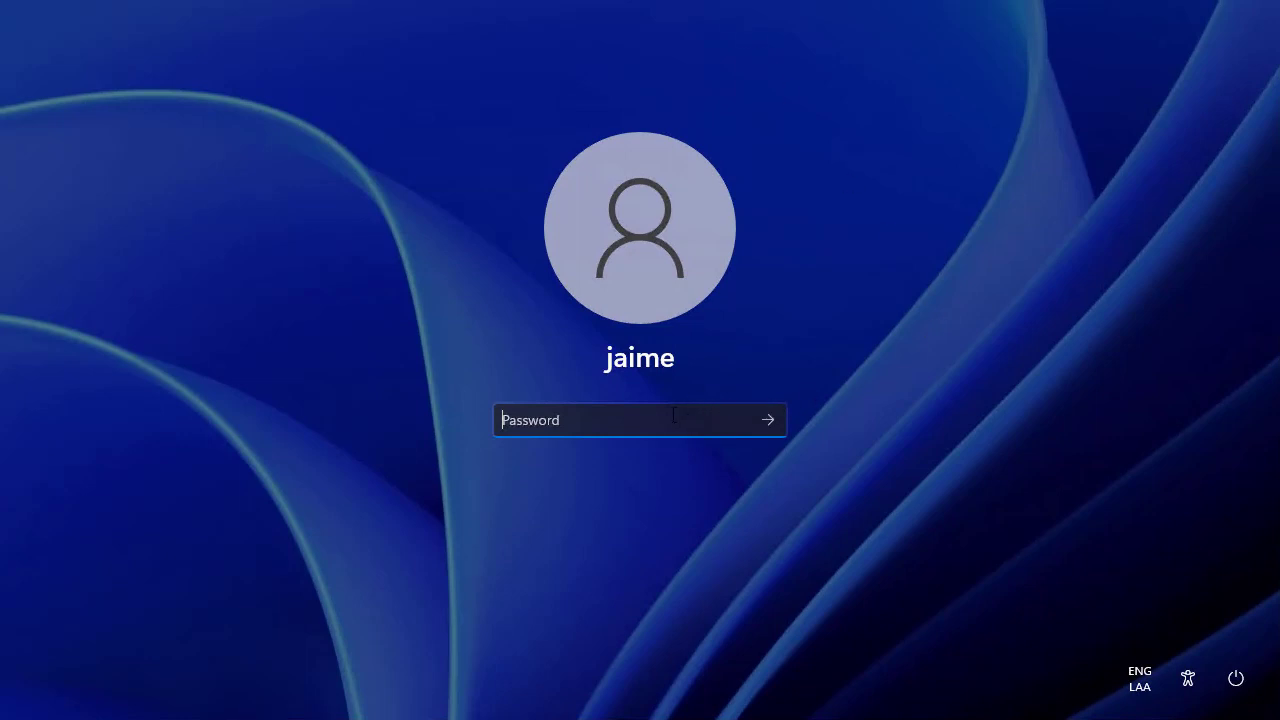
type("***********")
key("Return")
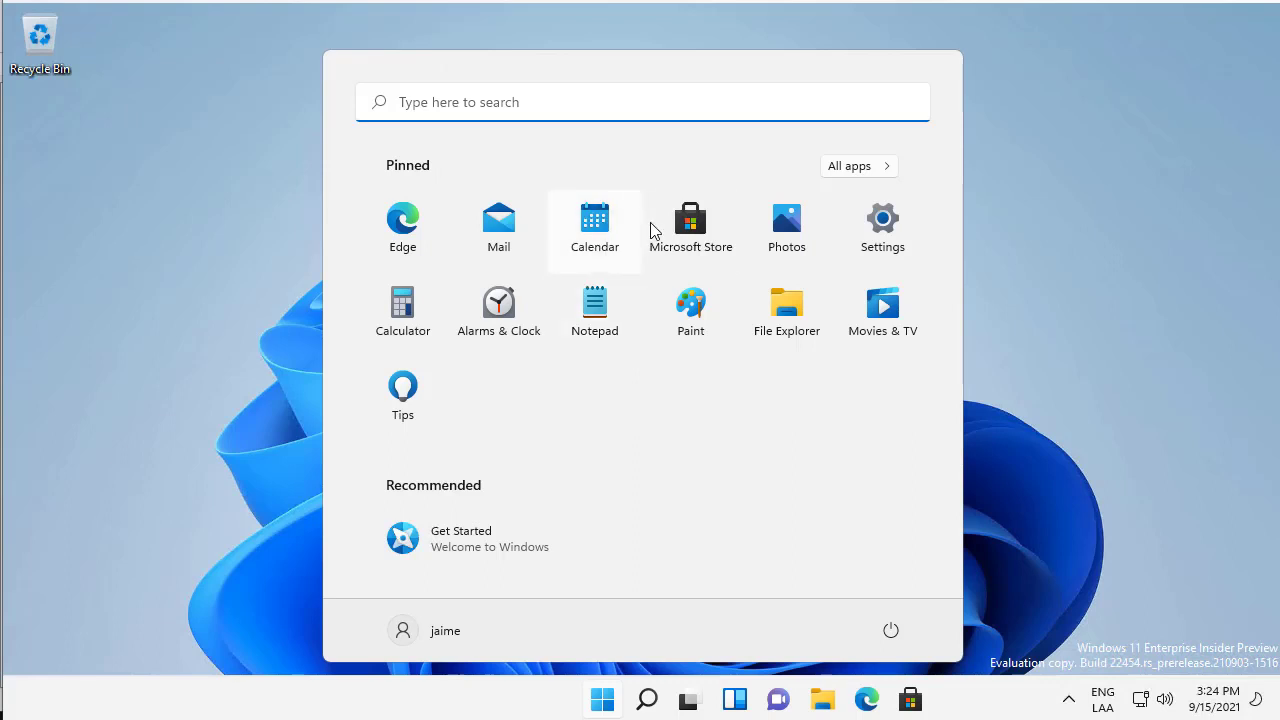
left_click(602, 705)
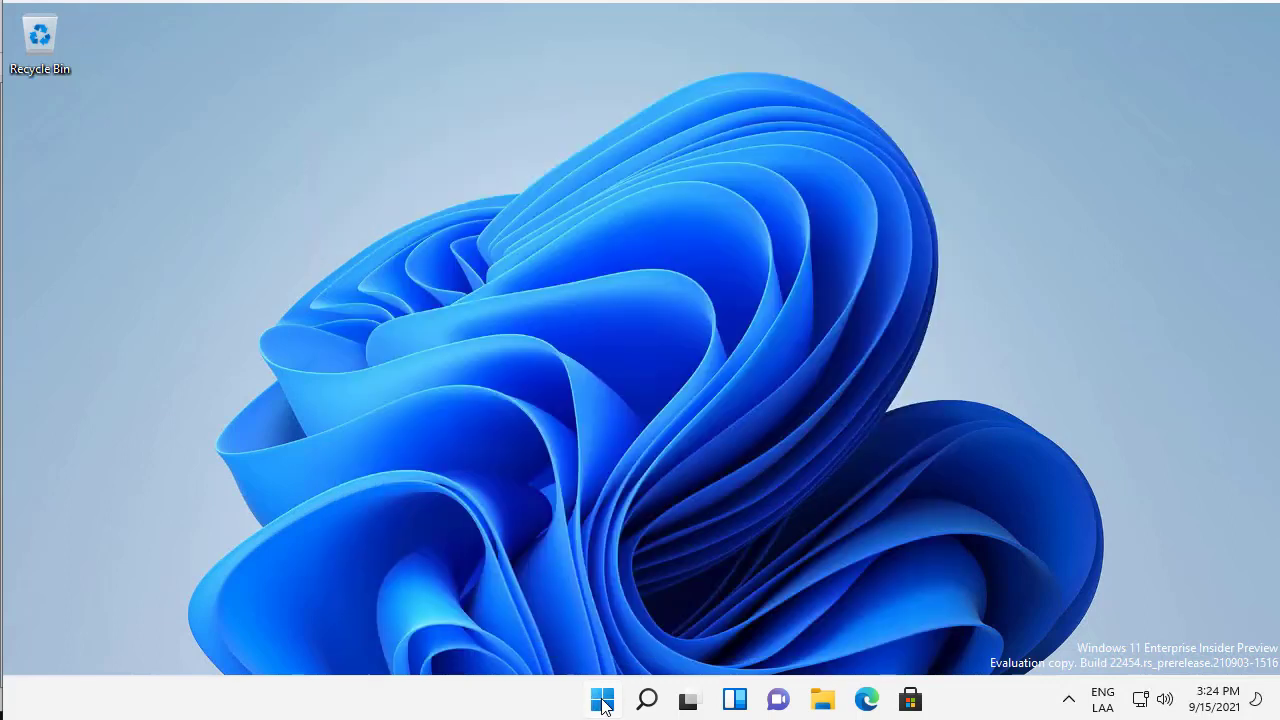
left_click(602, 705)
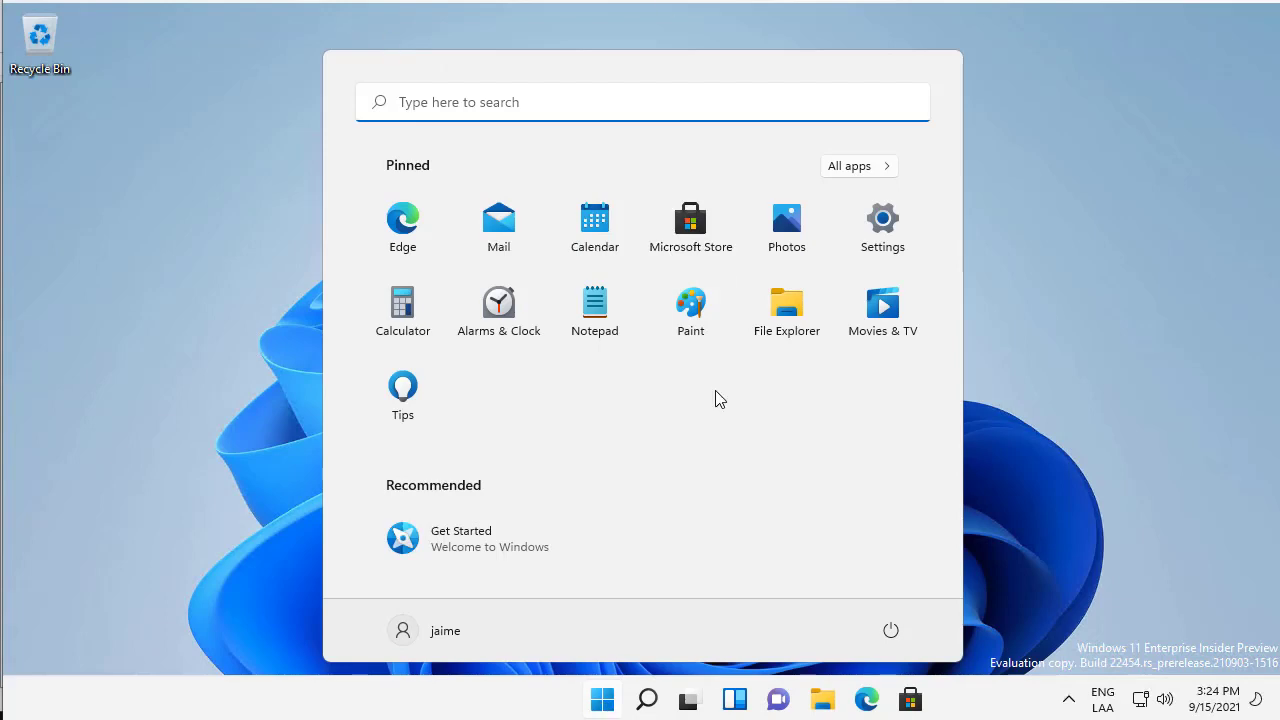
left_click(603, 700)
left_click(603, 700)
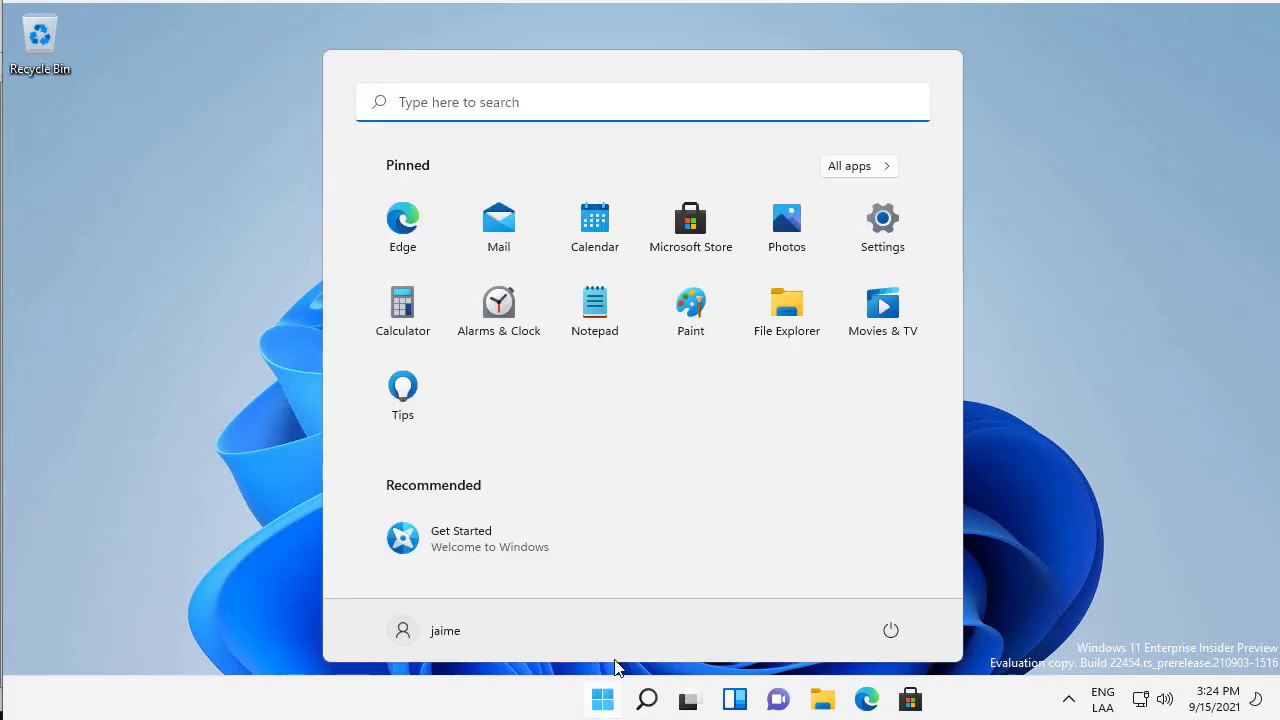
Open File Explorer in a maximized window and view the contents of Local Disk (C:)
left_click(777, 314)
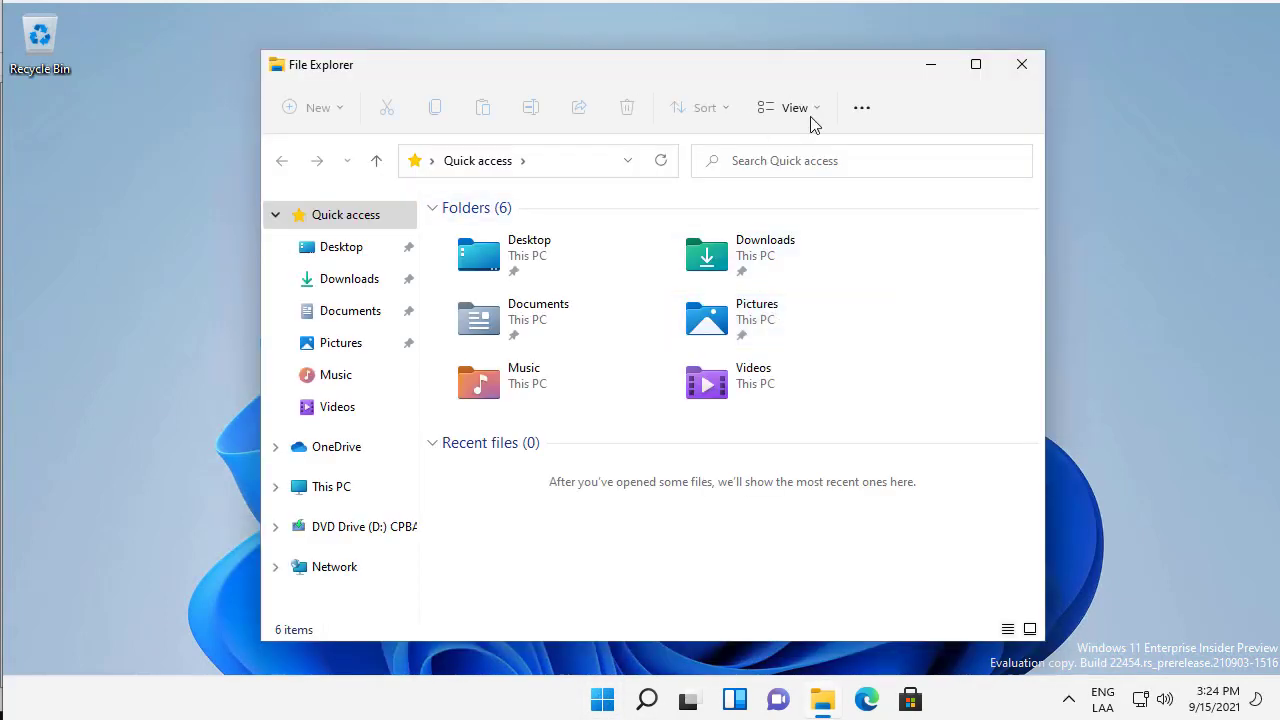
left_click(975, 64)
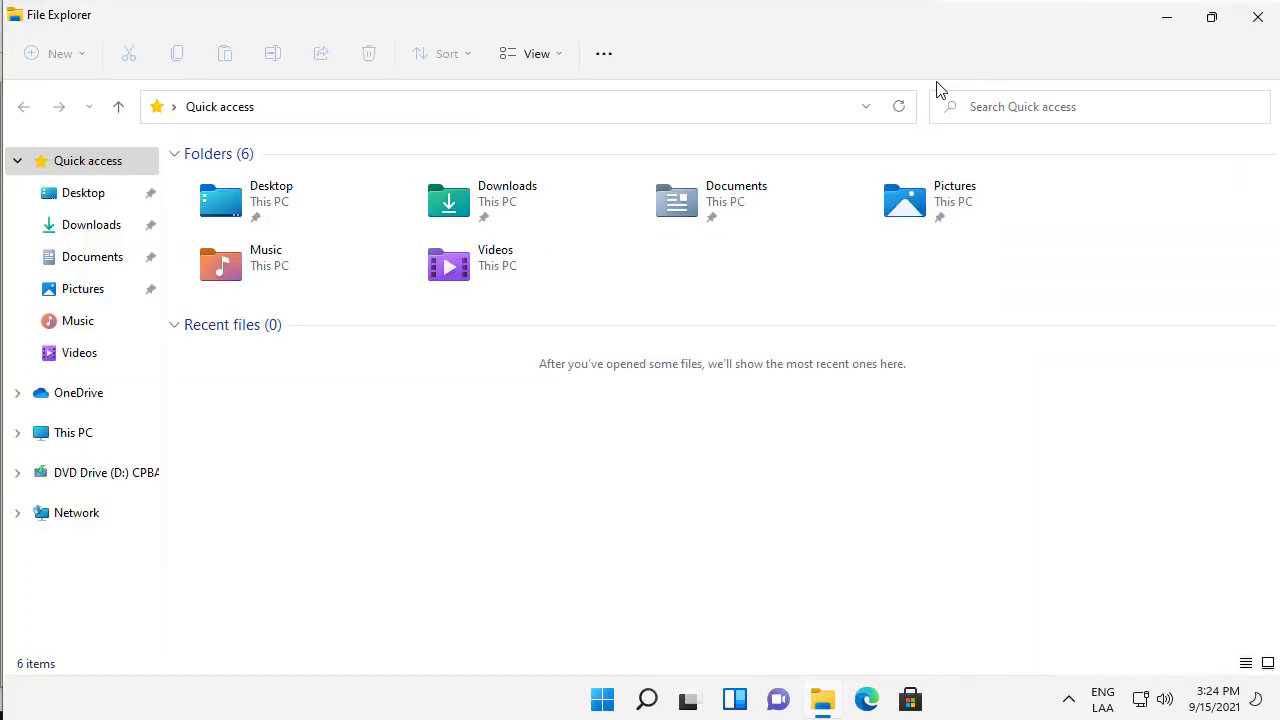
left_click(70, 436)
double_click(245, 317)
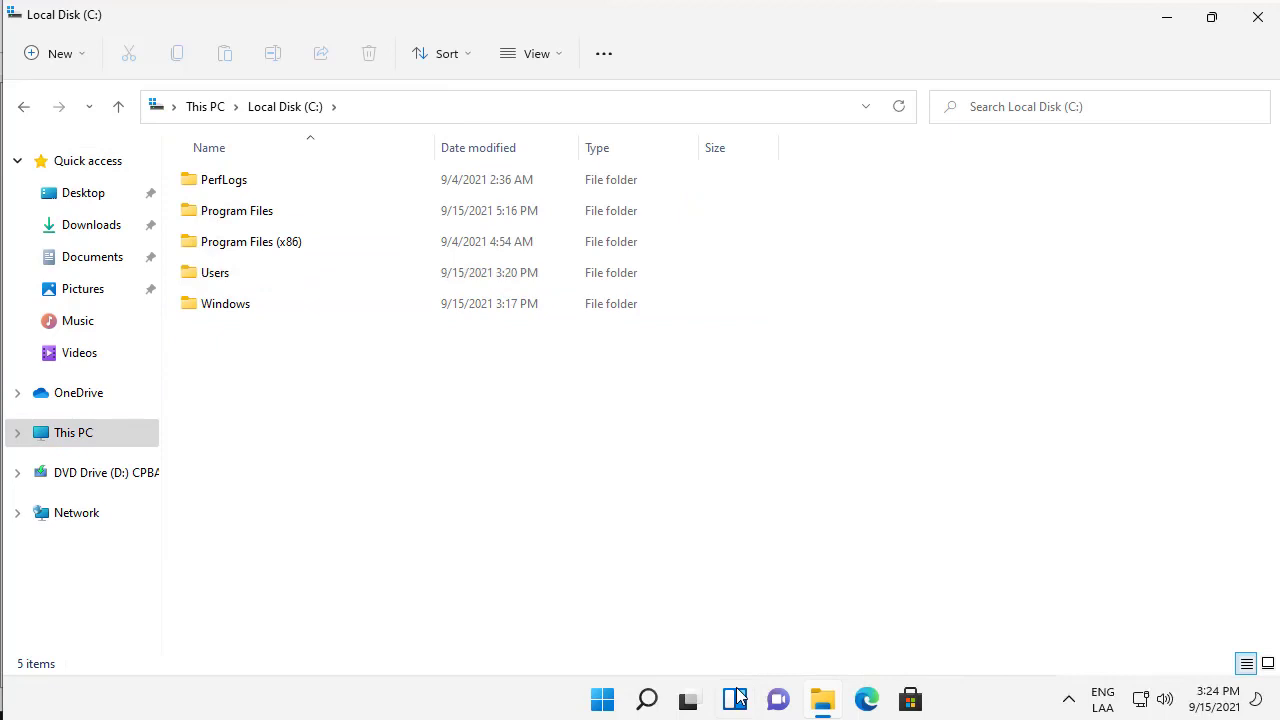
Launch the recommended Get Started app and maximize its window
left_click(604, 695)
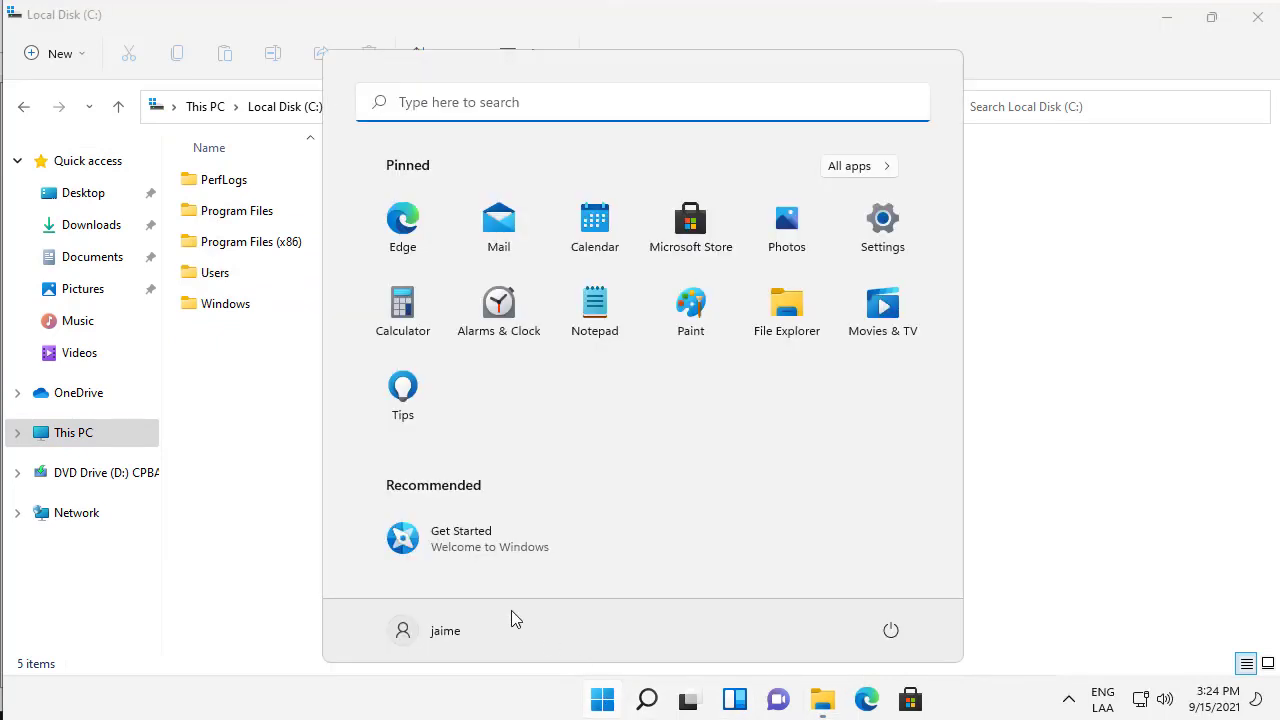
left_click(474, 543)
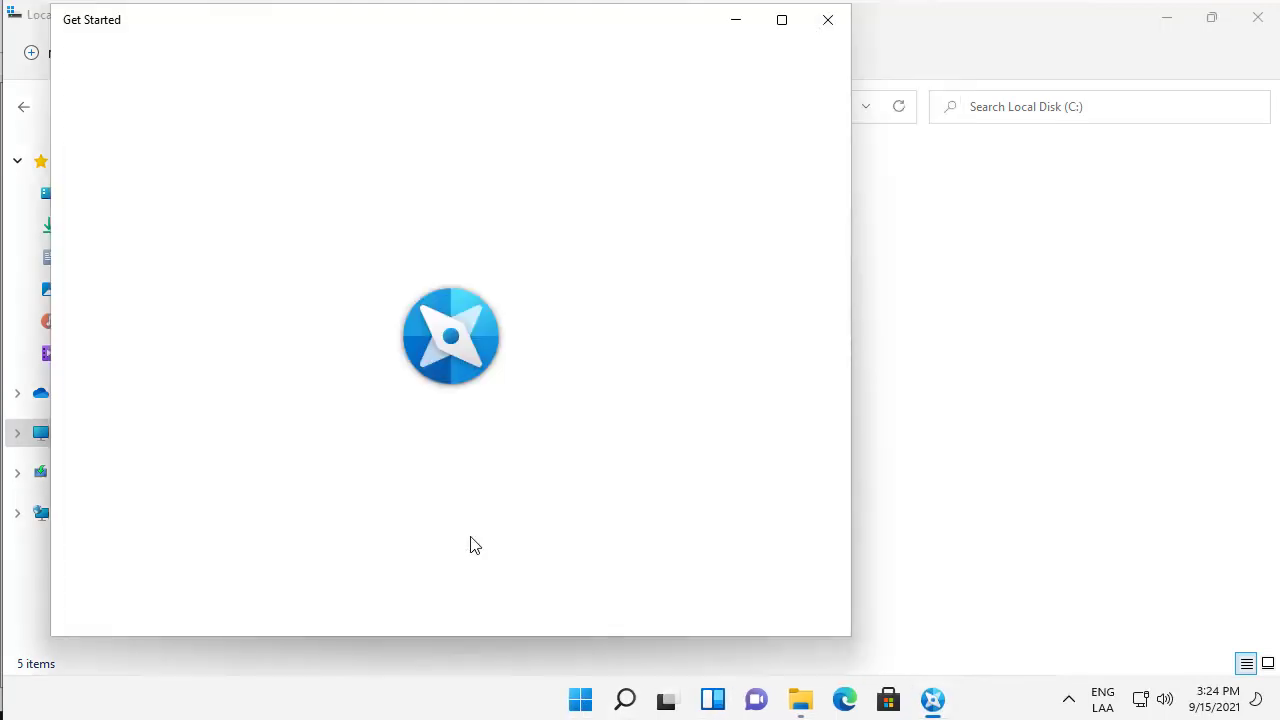
left_click_drag(349, 20, 580, 31)
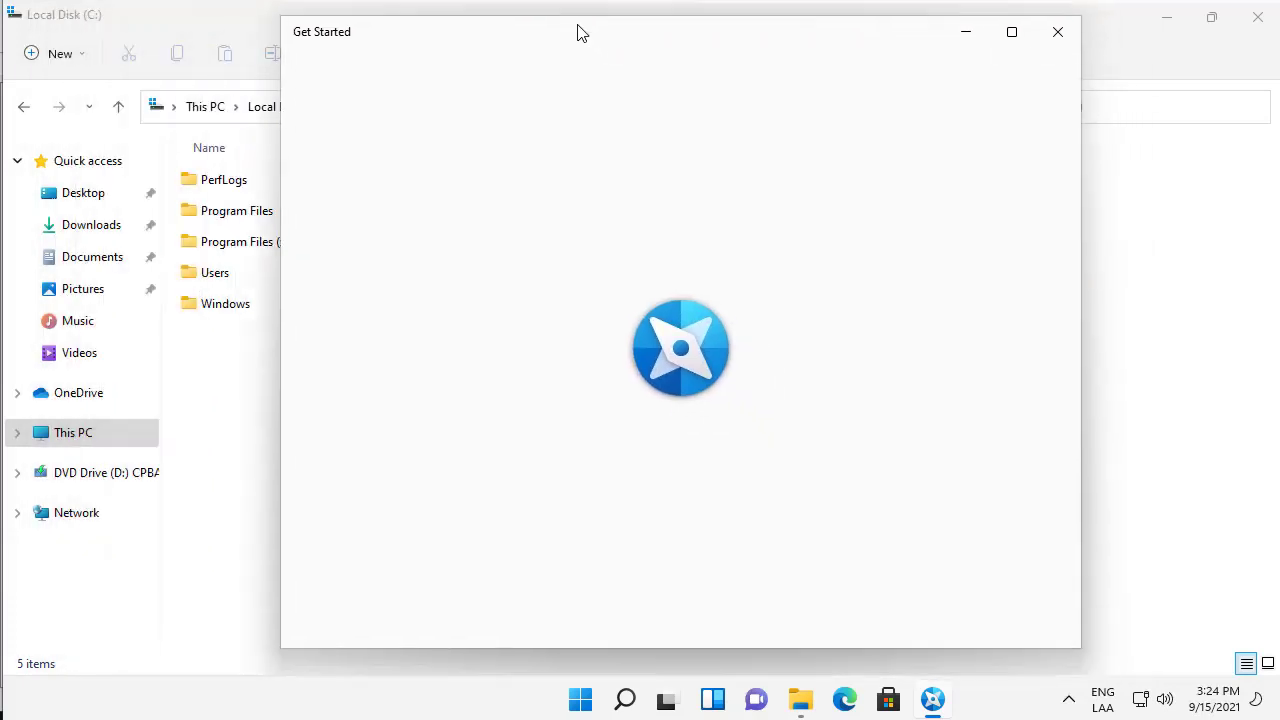
left_click(1011, 36)
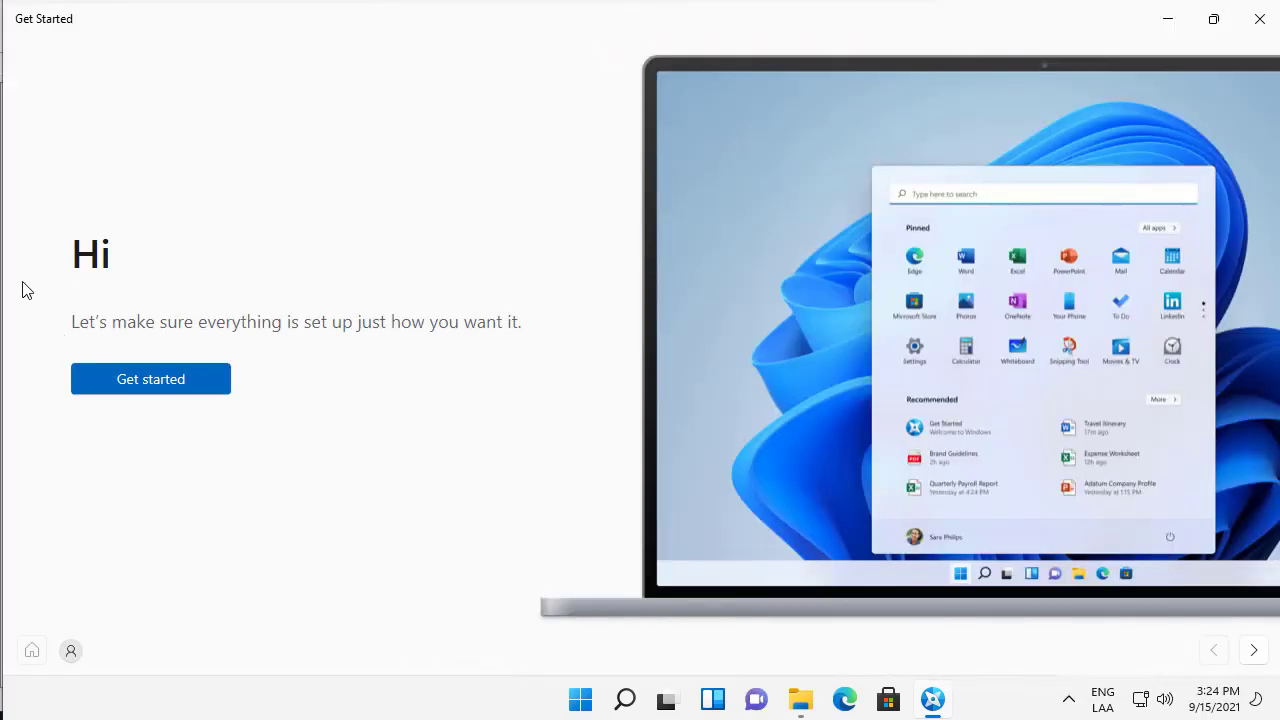
Start the Get Started tour and go through its pages on signing in, files, Start, focus, the browser and widgets
left_click(139, 389)
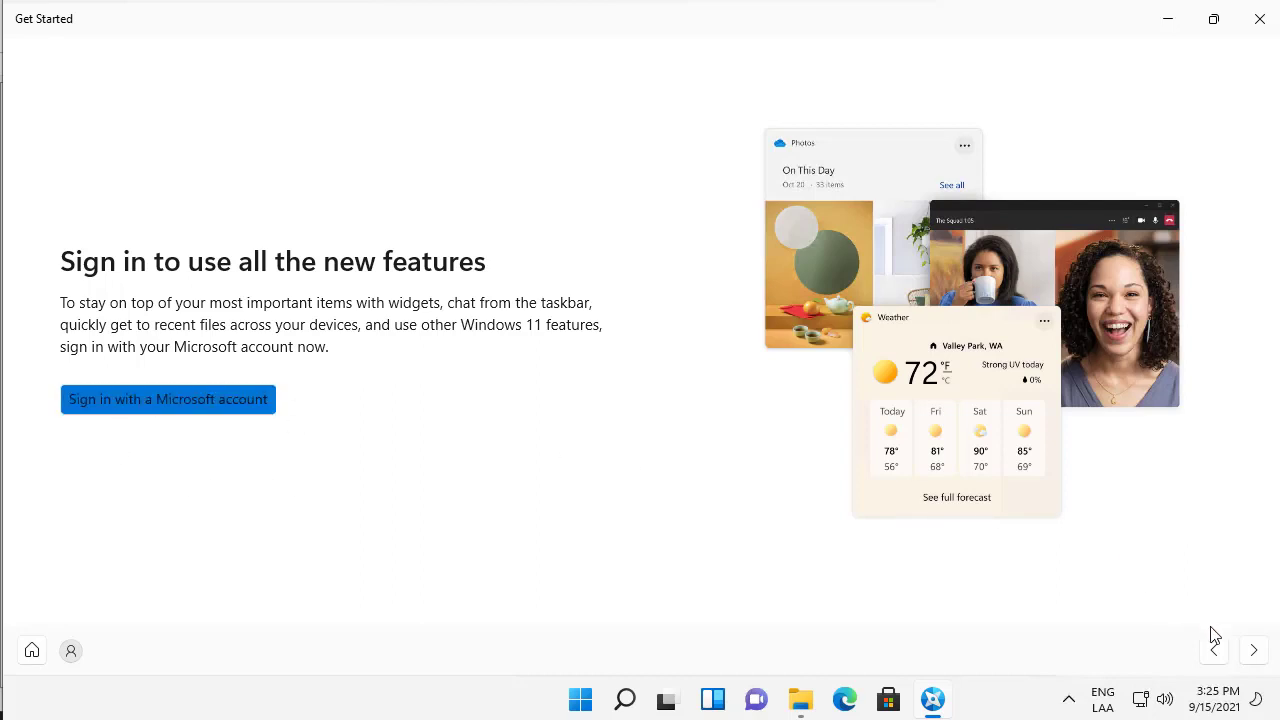
left_click(1254, 651)
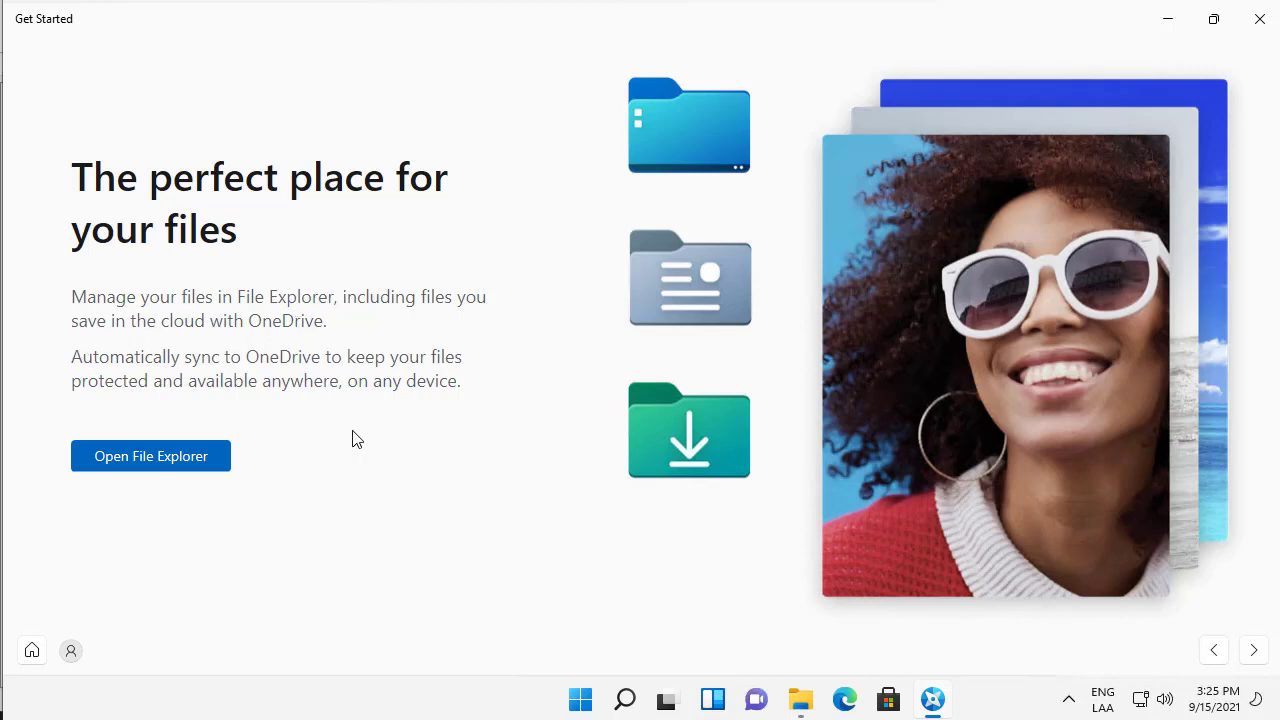
left_click(1251, 653)
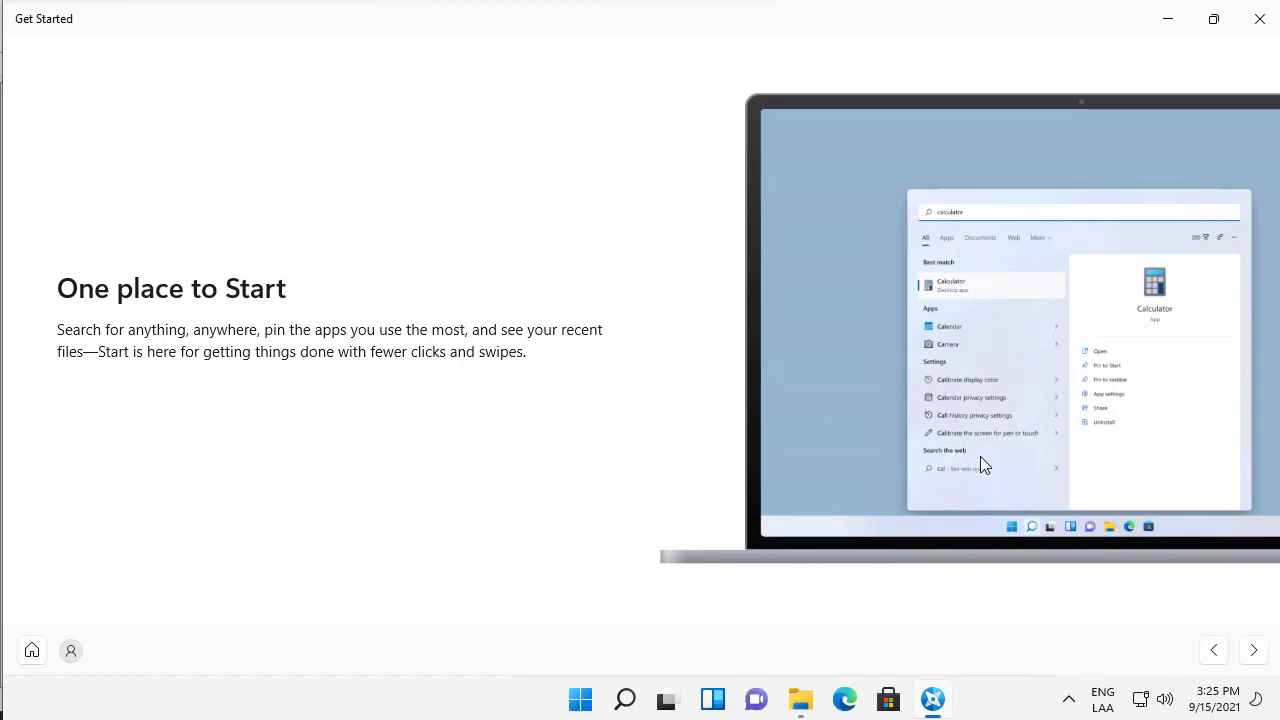
left_click(1253, 652)
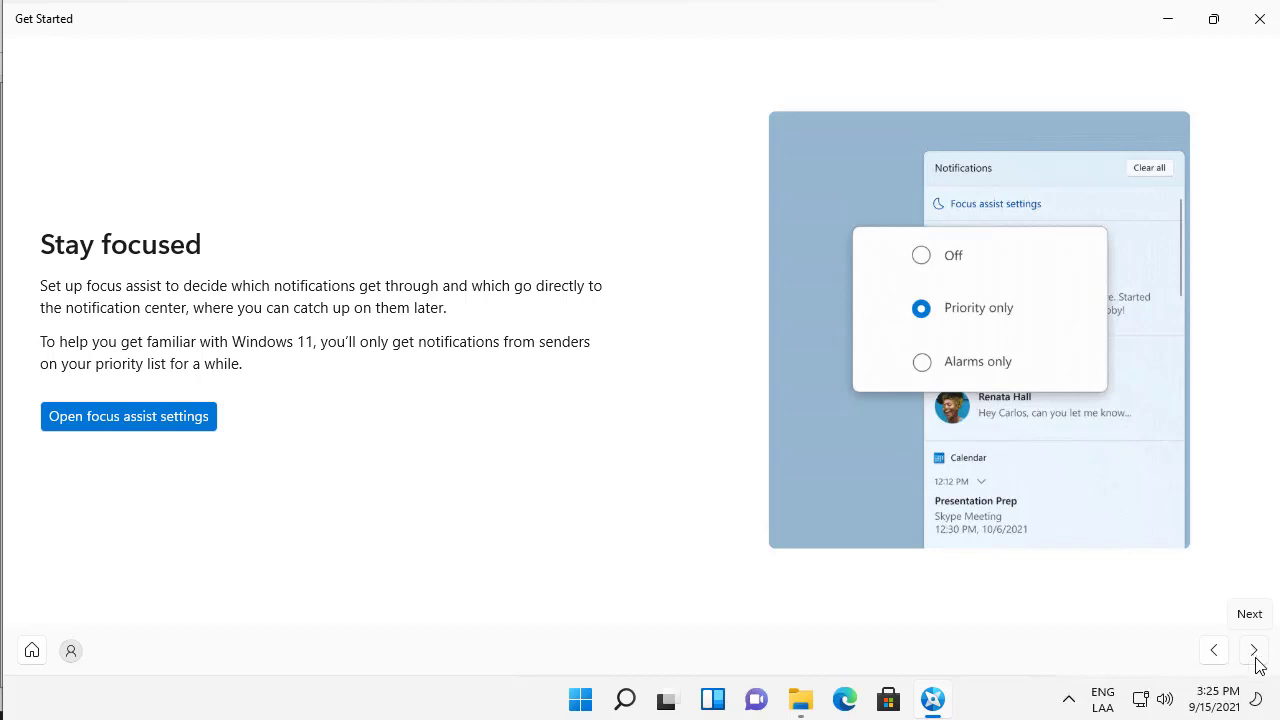
left_click(1254, 660)
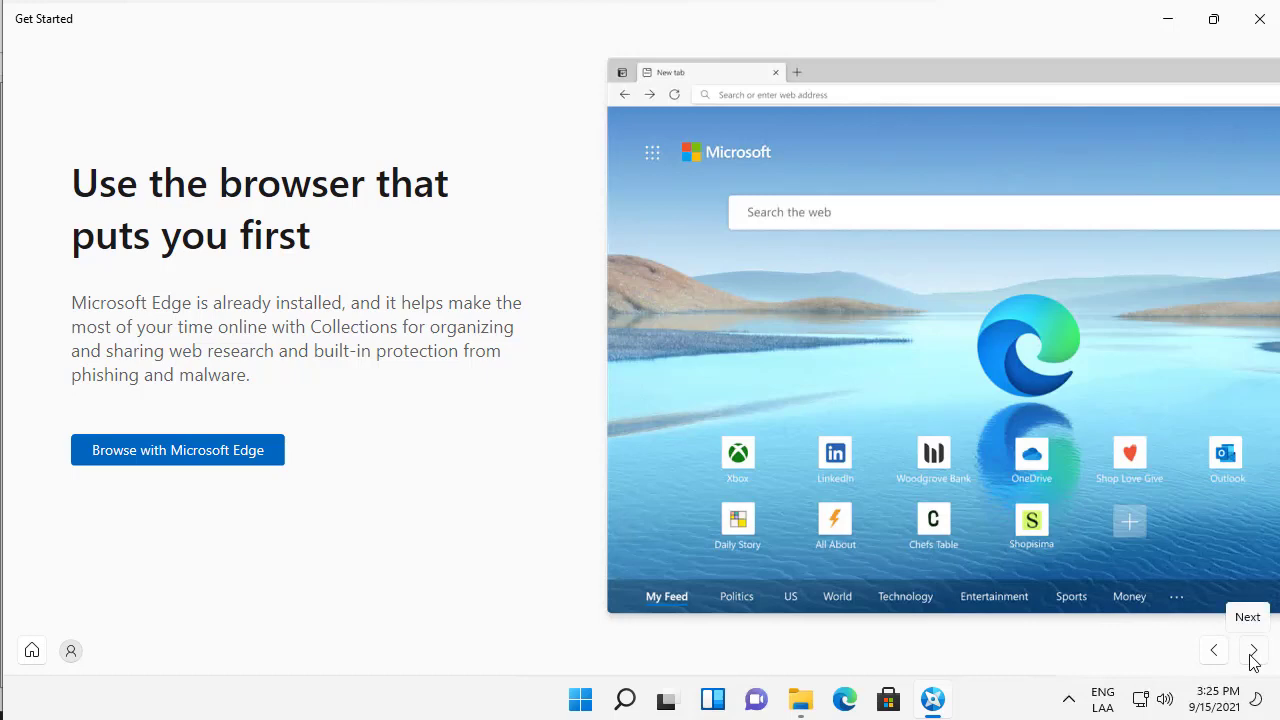
left_click(1251, 657)
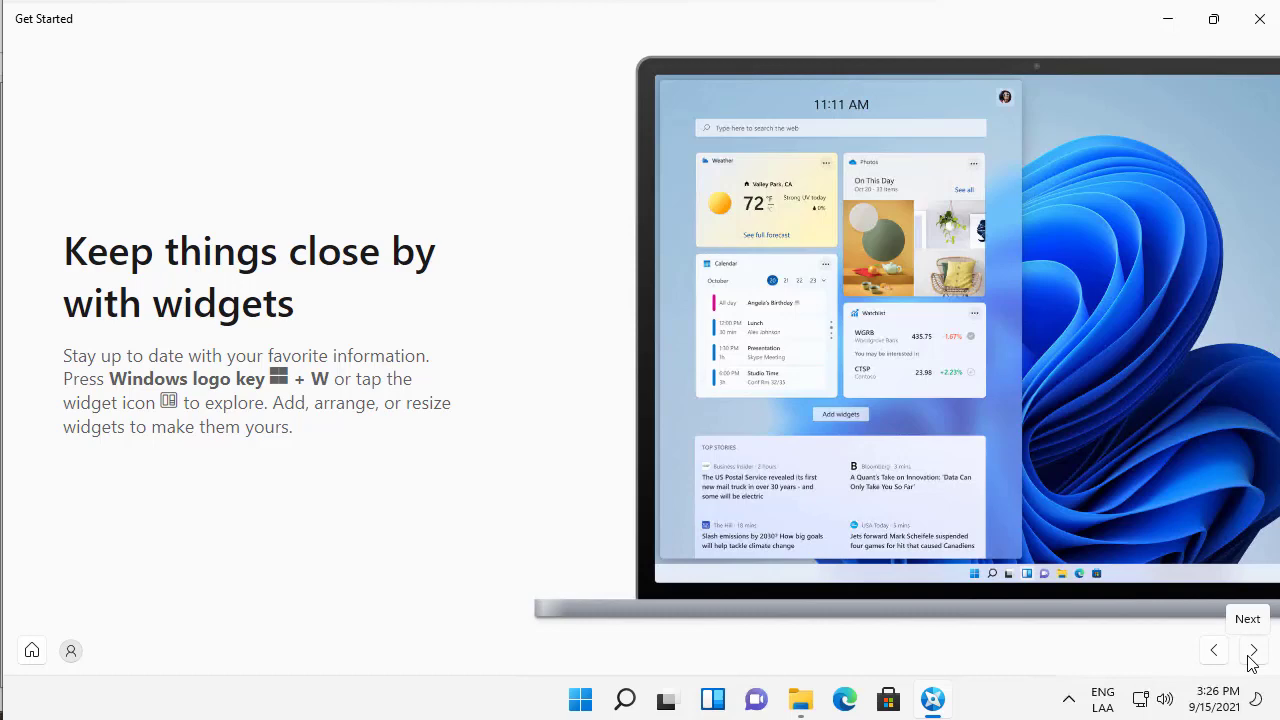
left_click(1249, 657)
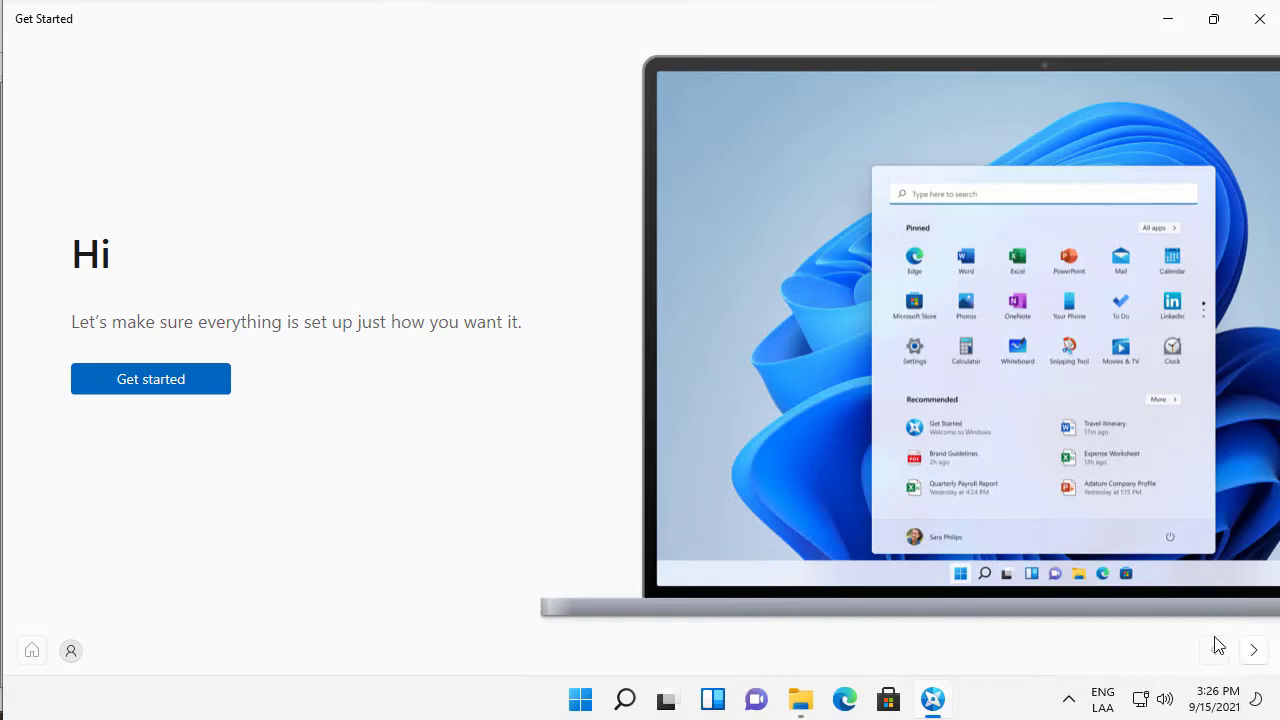
Minimize Get Started and File Explorer to show the desktop, and restore the Get Started window
left_click(1172, 20)
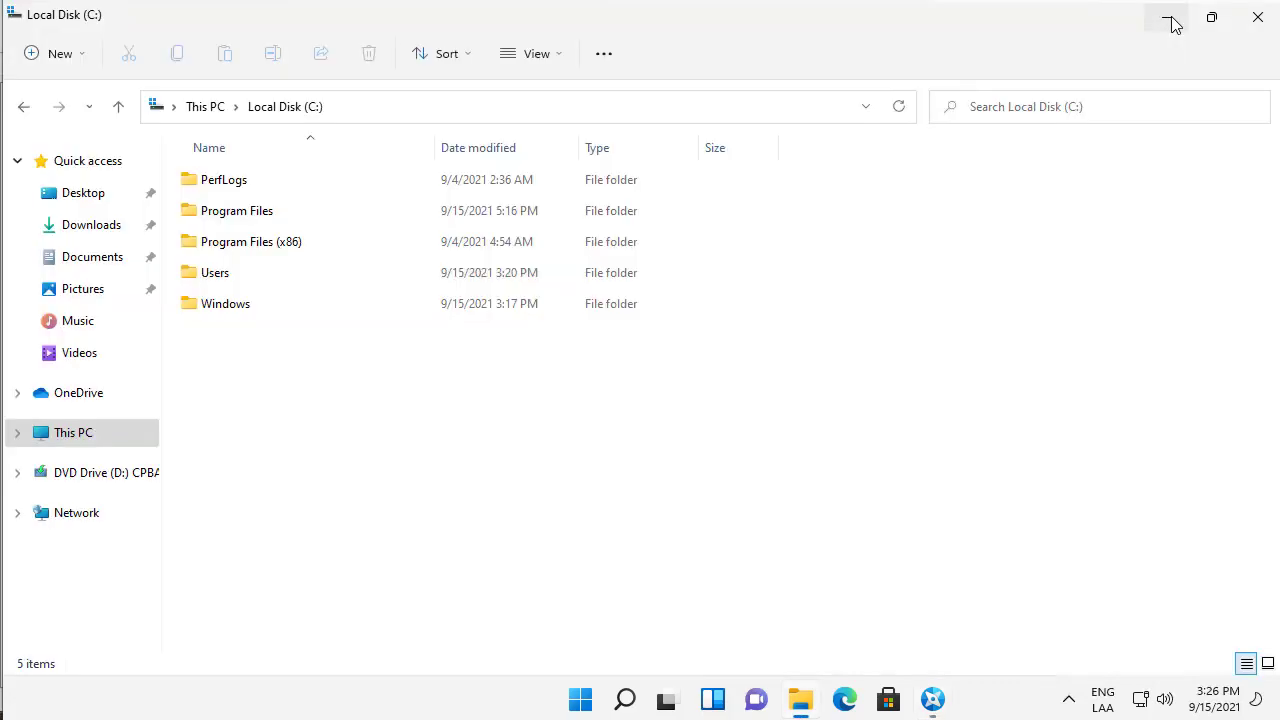
left_click(1172, 22)
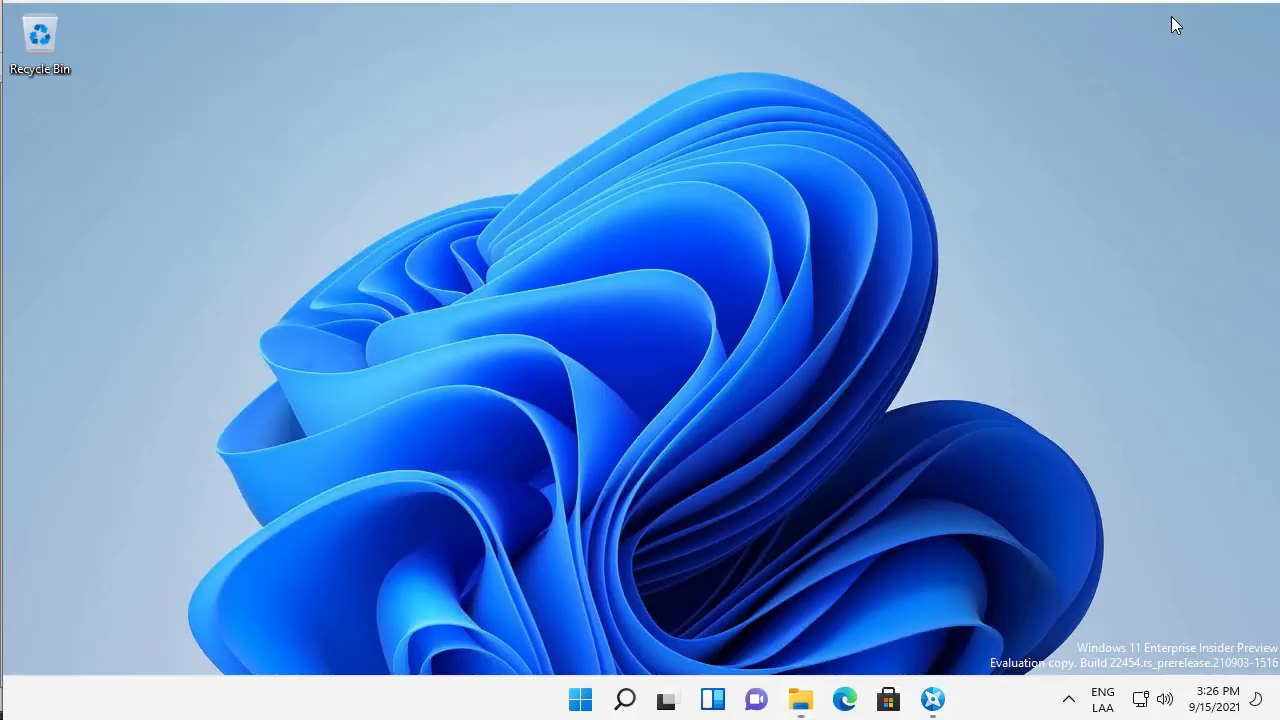
left_click(932, 703)
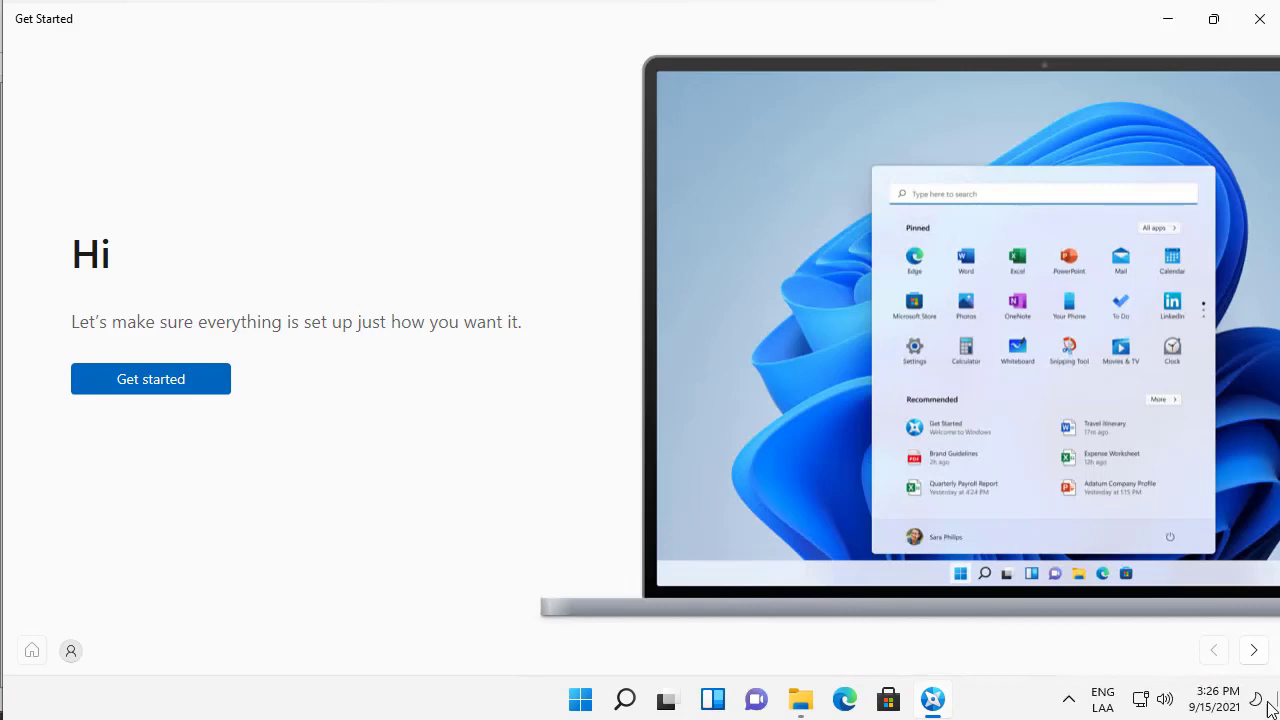
Advance through the Get Started tour again to the page about widgets
left_click(1253, 652)
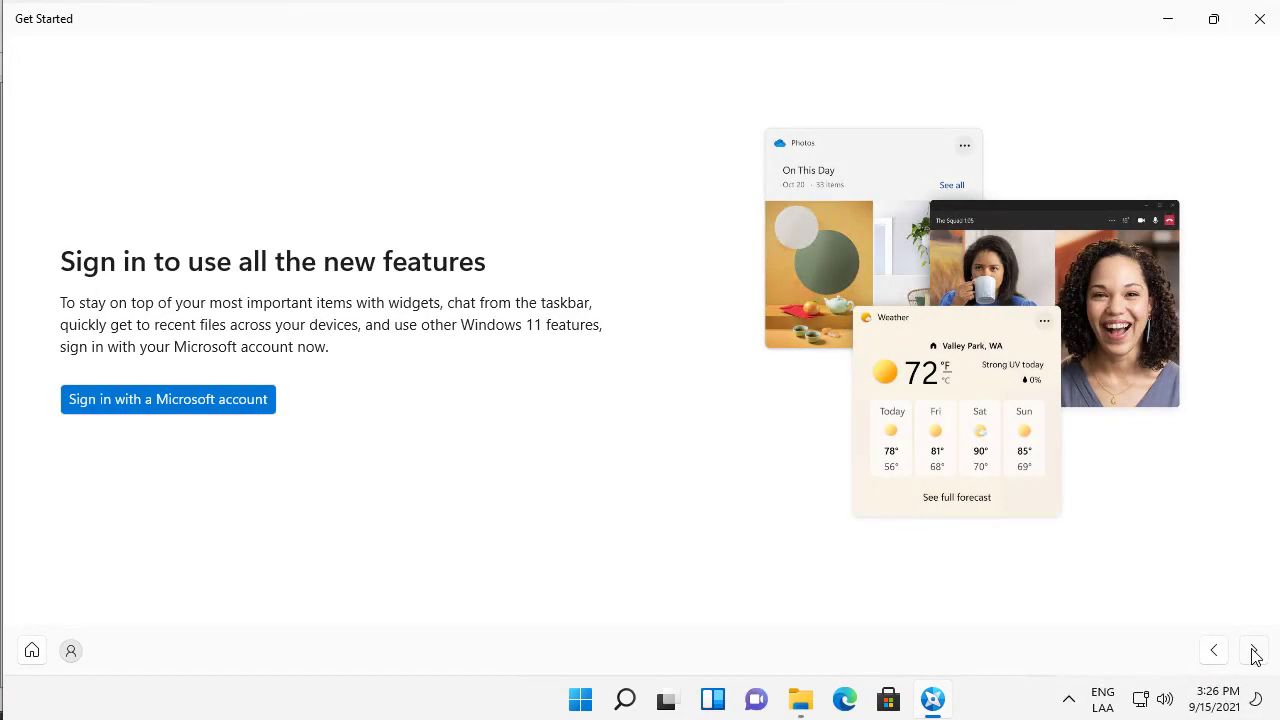
left_click(1253, 652)
left_click(1253, 652)
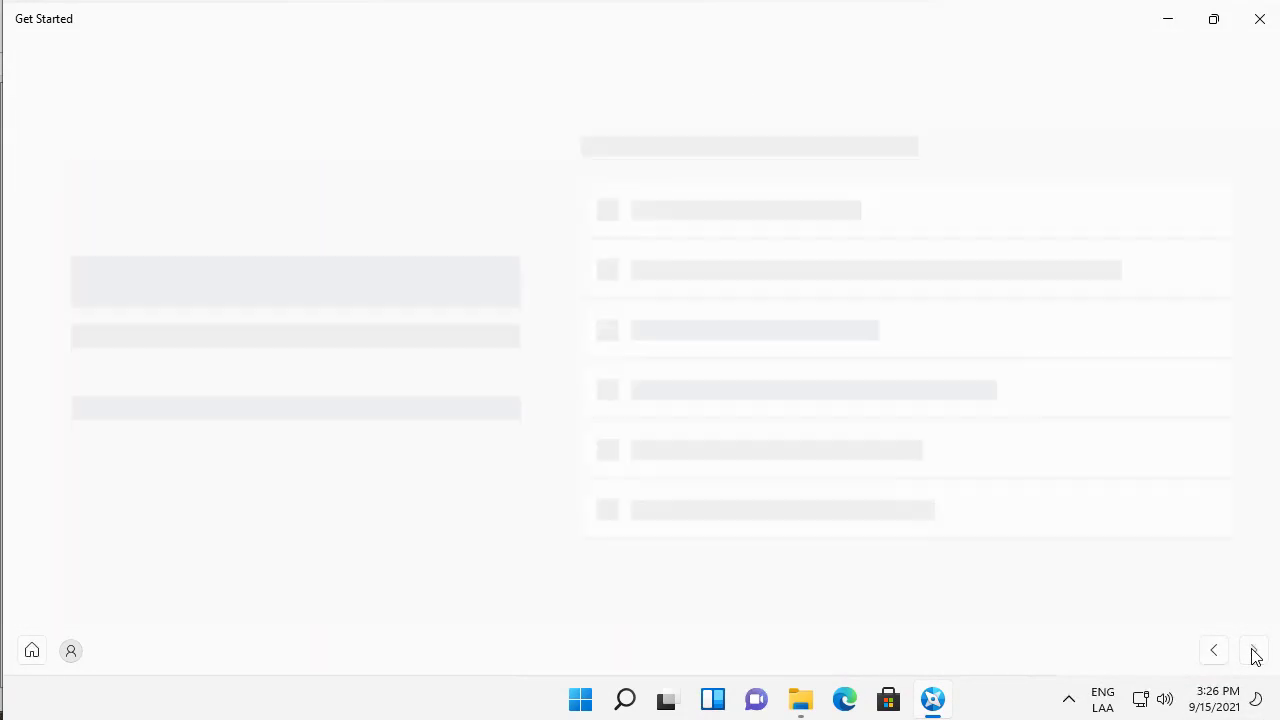
left_click(1253, 652)
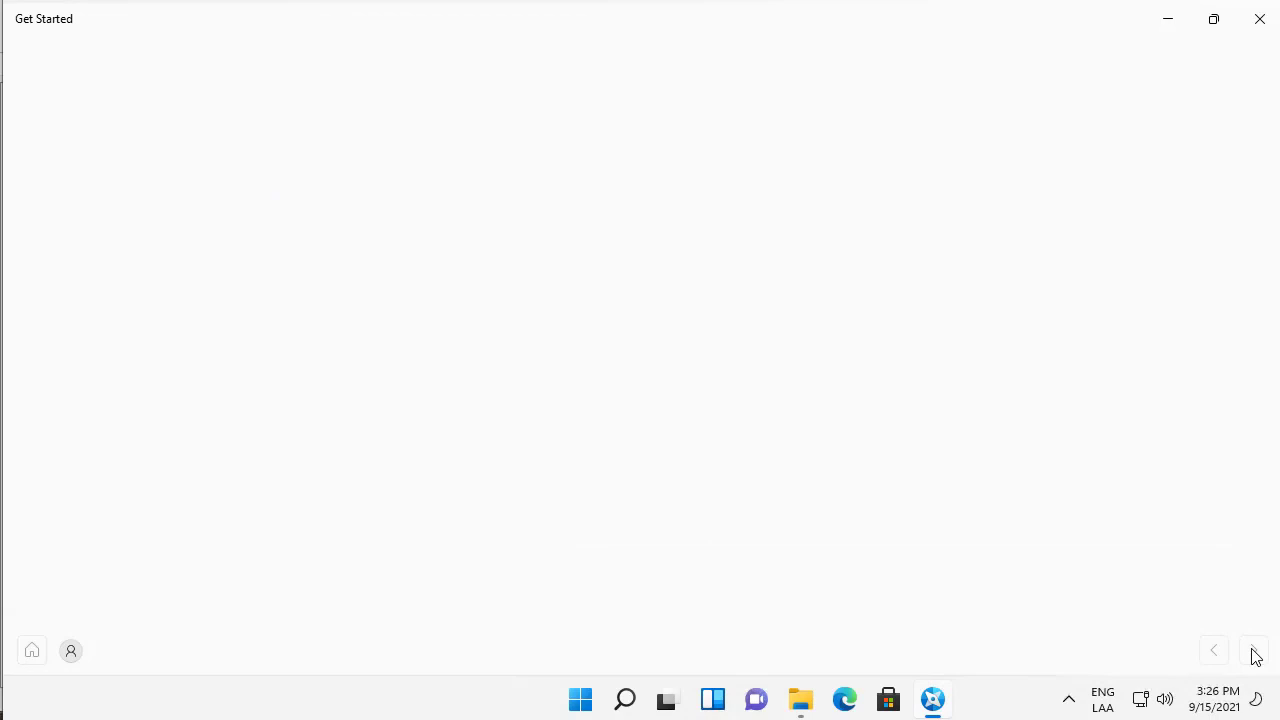
left_click(1253, 652)
left_click(1253, 652)
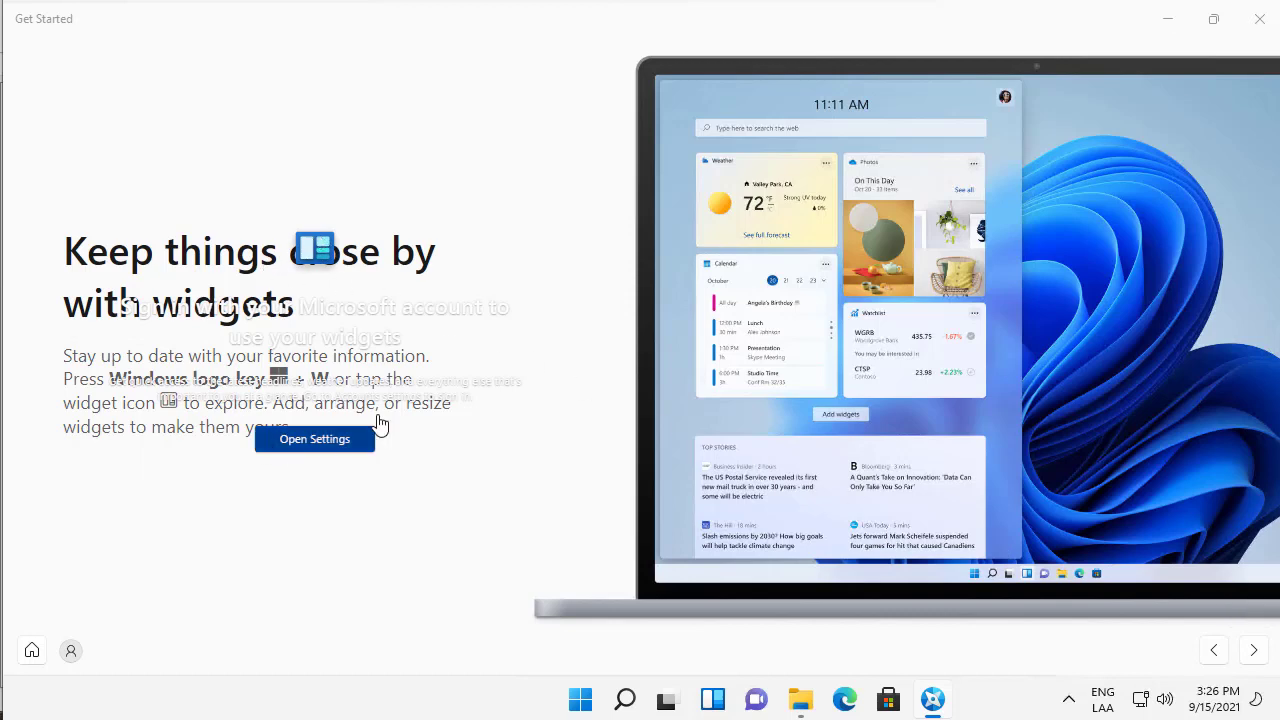
Minimize Get Started to view the widgets panel over the desktop, and dismiss the panel
left_click(1166, 28)
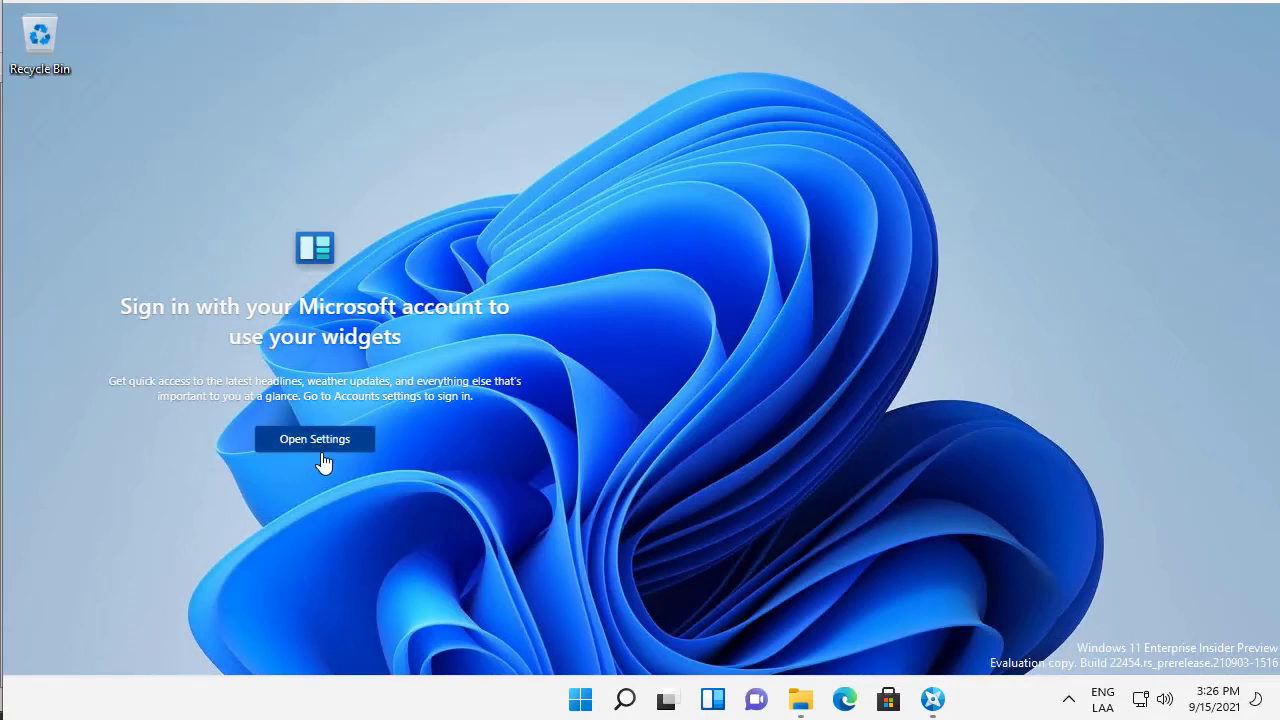
left_click(704, 443)
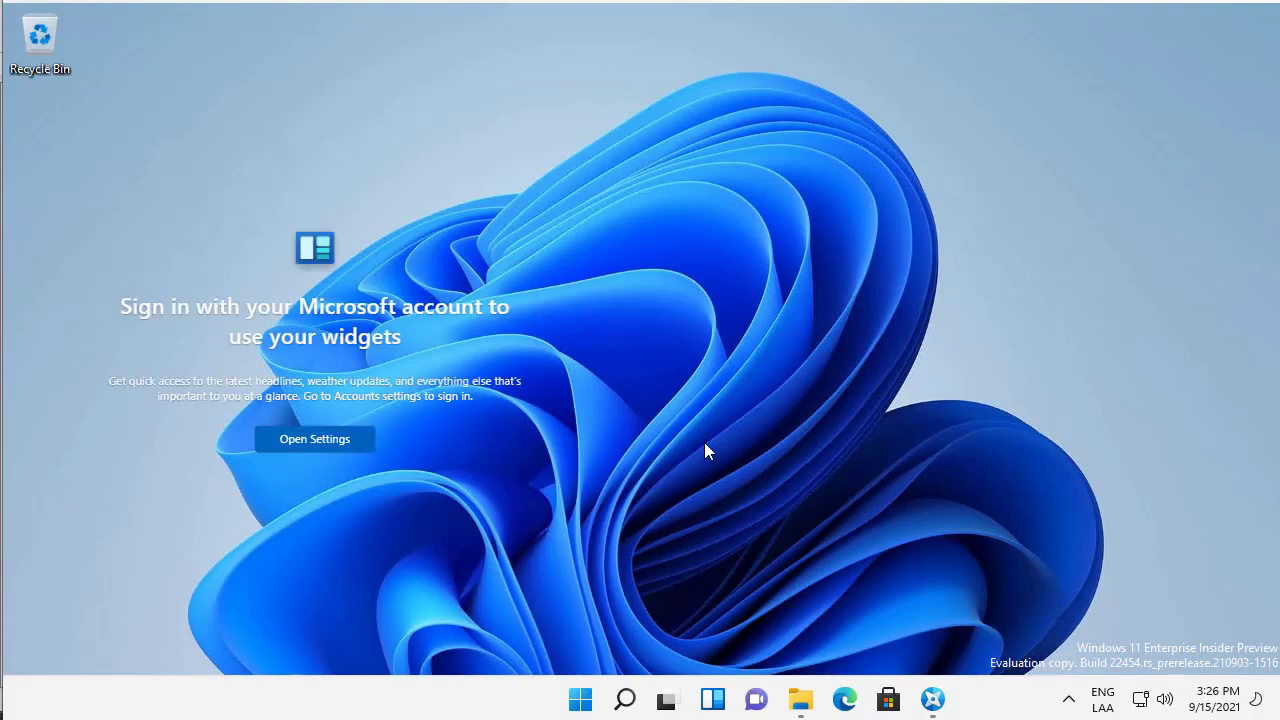
left_click(704, 449)
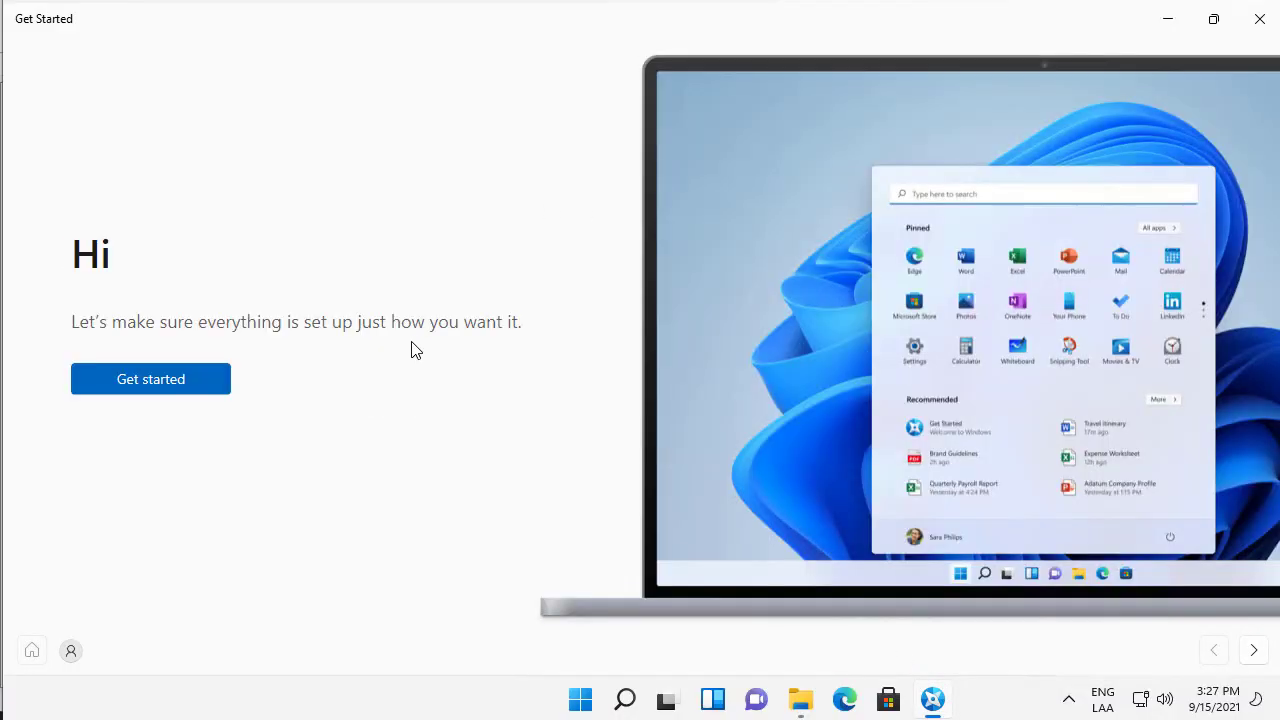
Page forward from the Get Started welcome page to the widgets page once more
left_click(1256, 658)
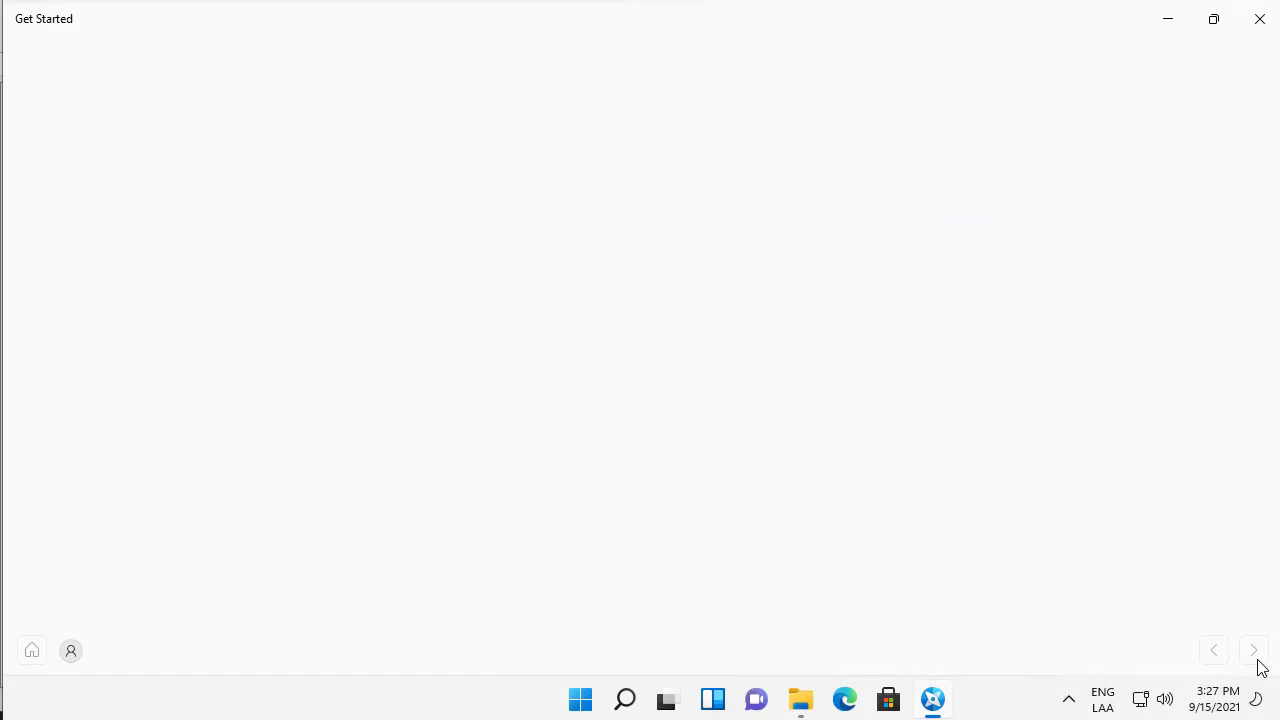
left_click(1258, 660)
left_click(1256, 658)
left_click(1256, 658)
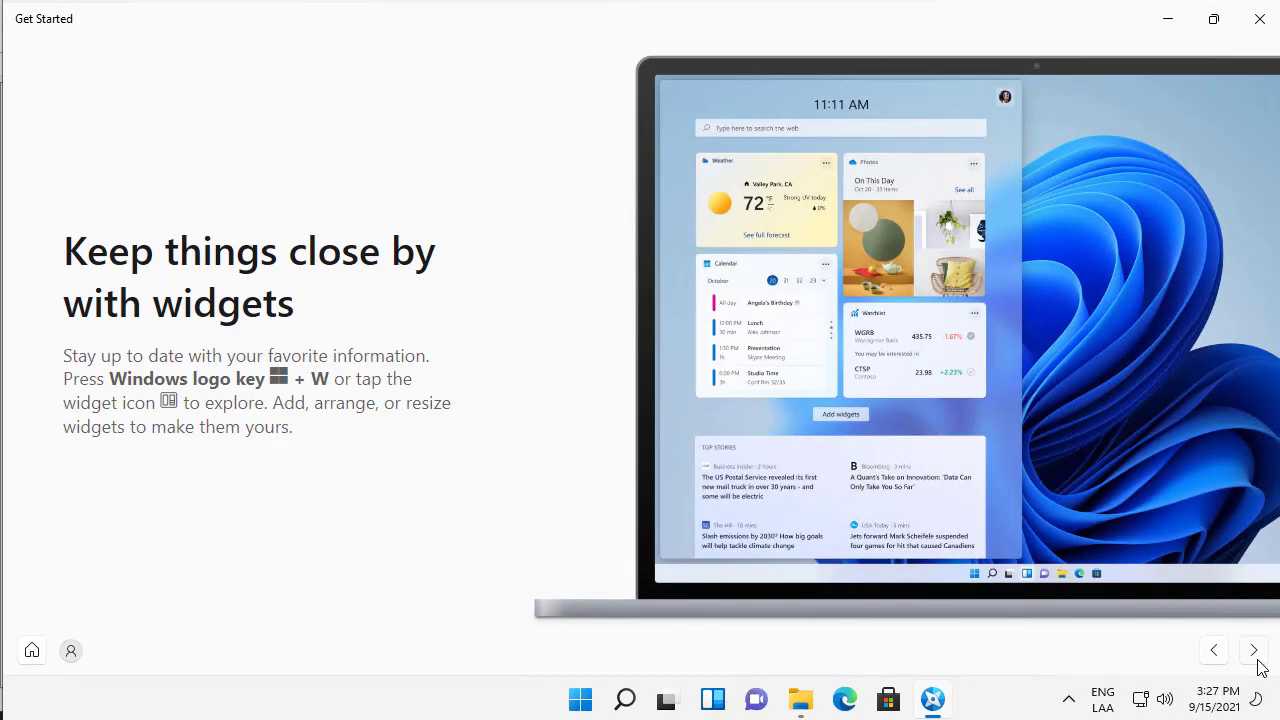
Go through the remaining Get Started pages on Android phones, chat, family safety and gaming to the final page, and close the app
left_click(1265, 655)
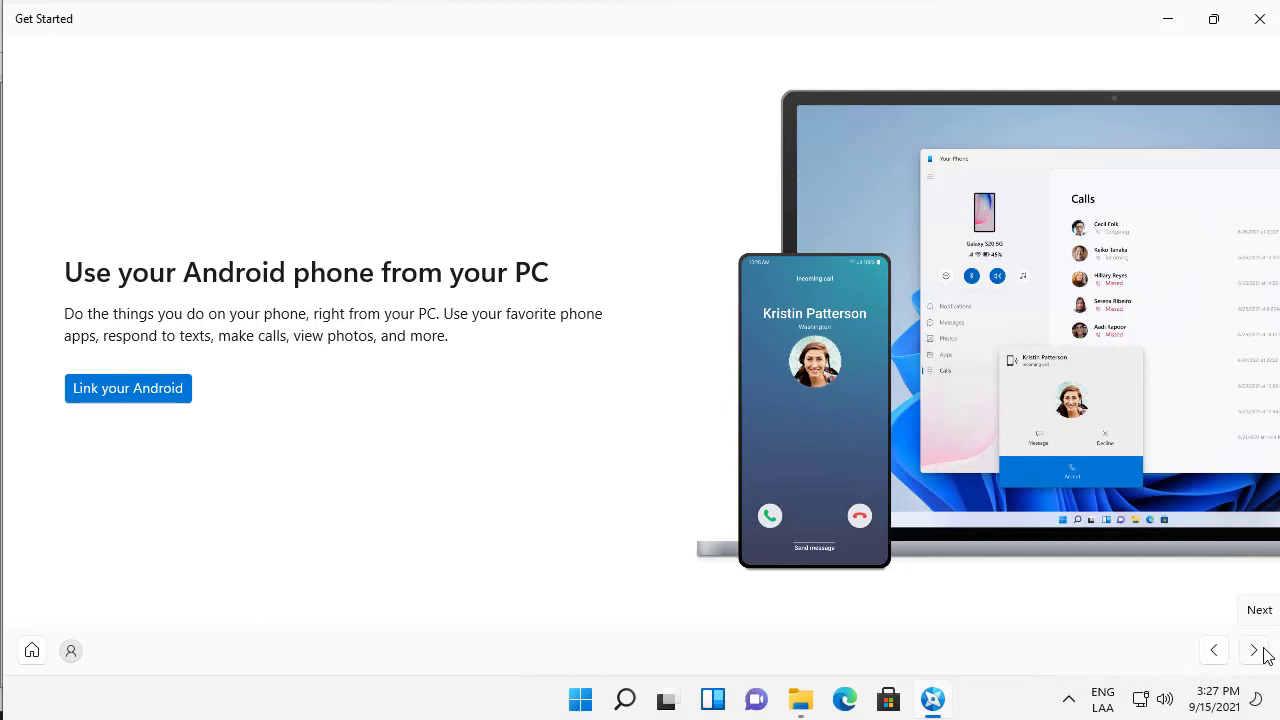
left_click(145, 396)
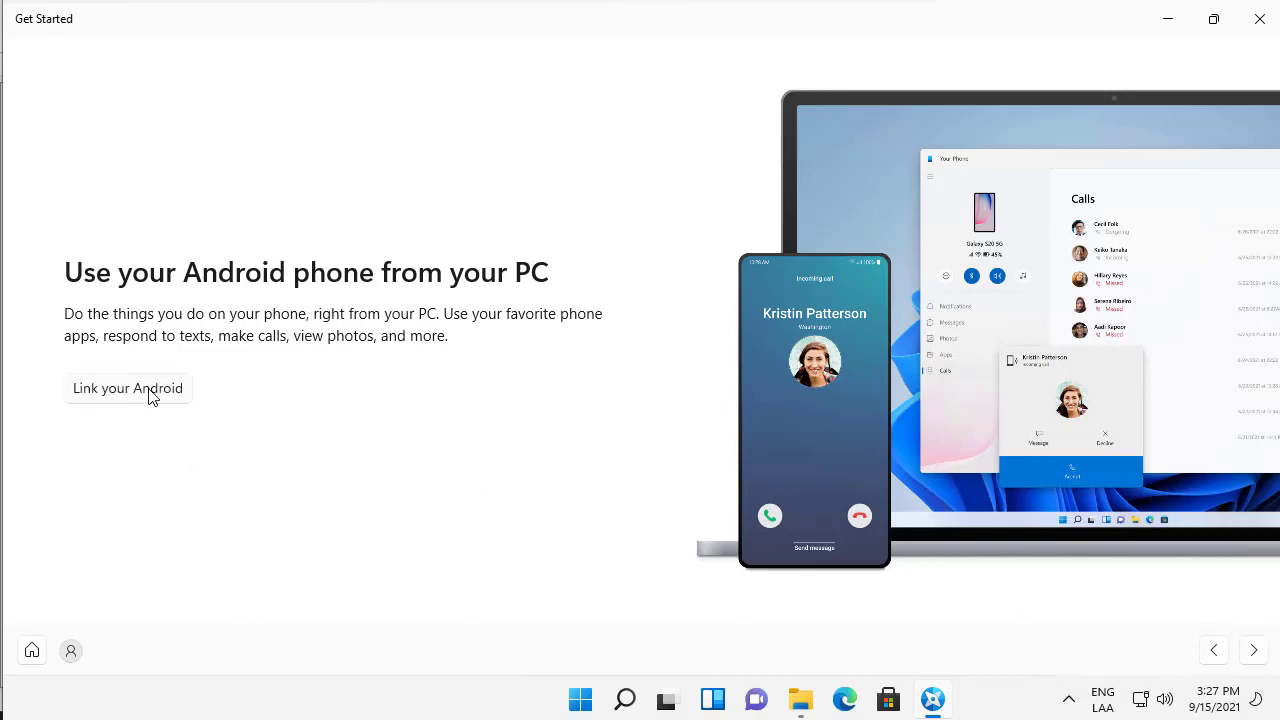
left_click(1262, 659)
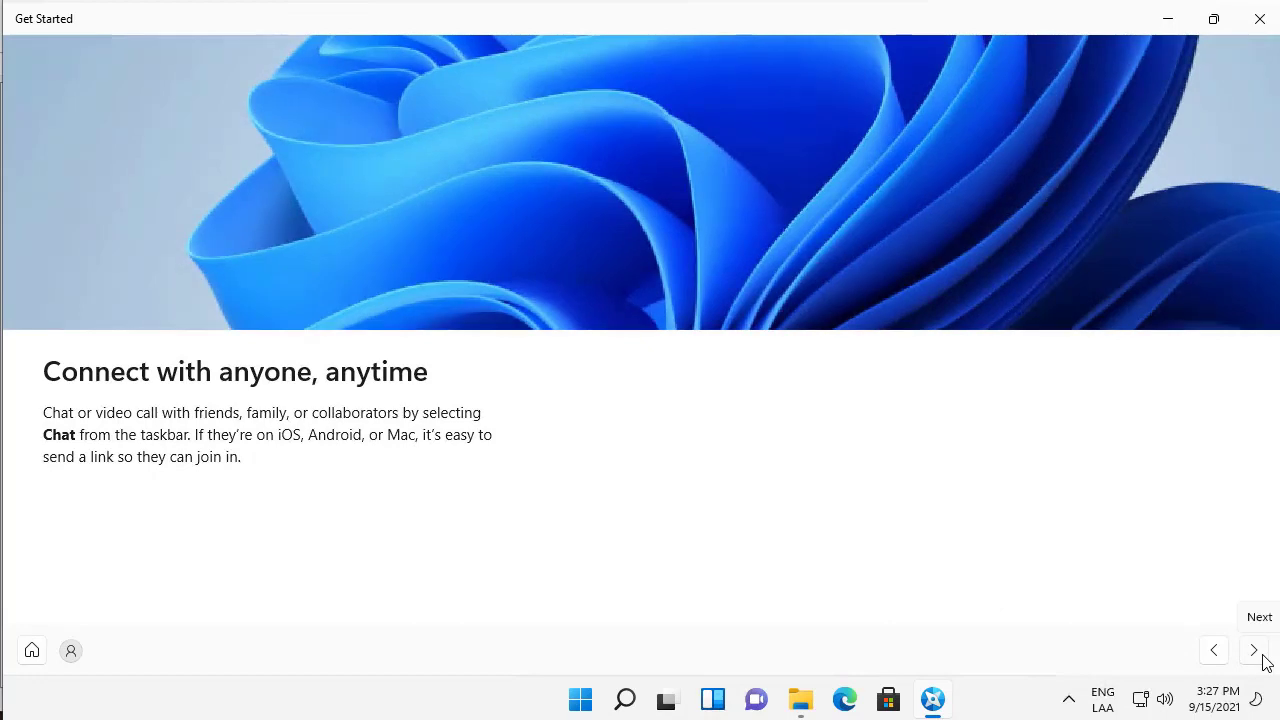
left_click(1262, 659)
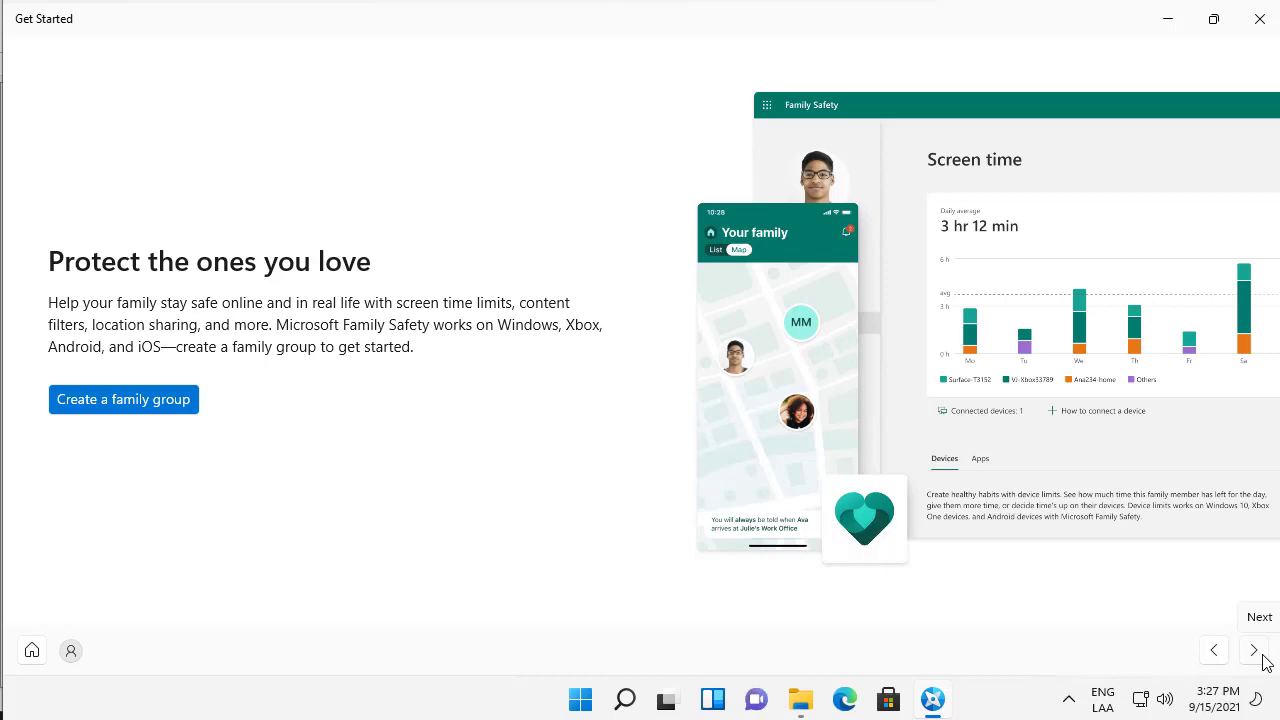
left_click(1263, 656)
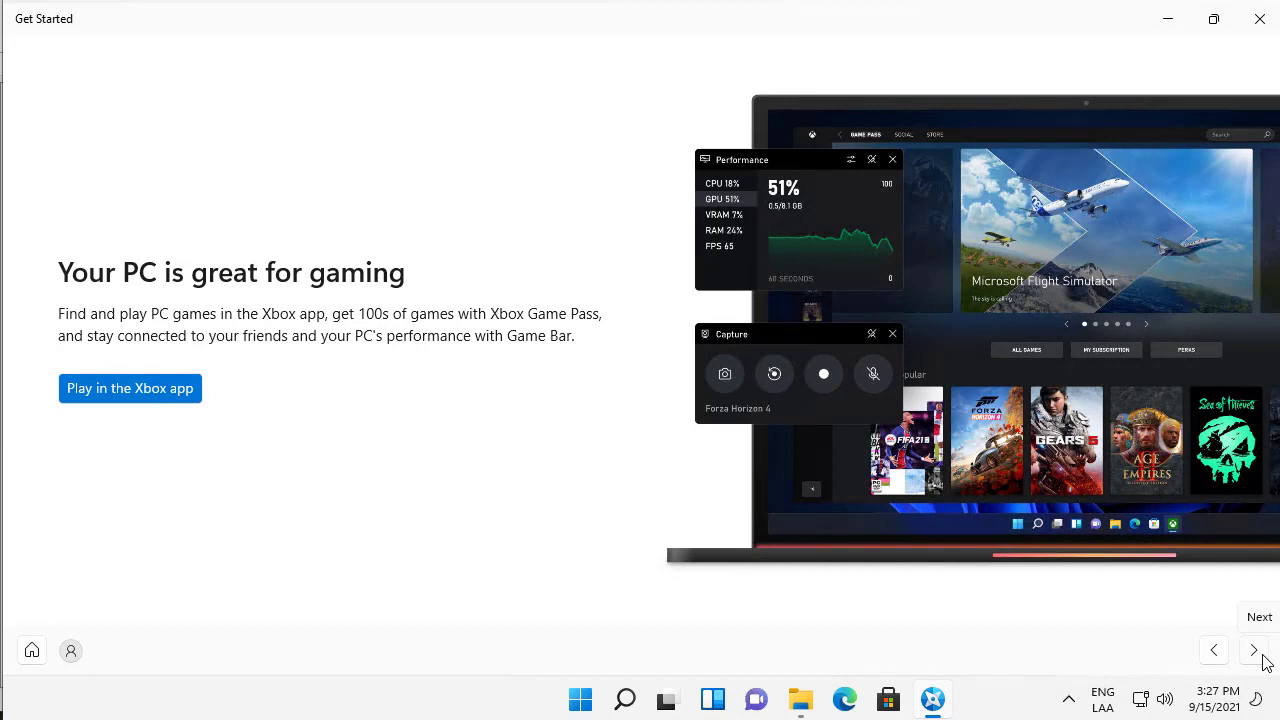
left_click(1263, 656)
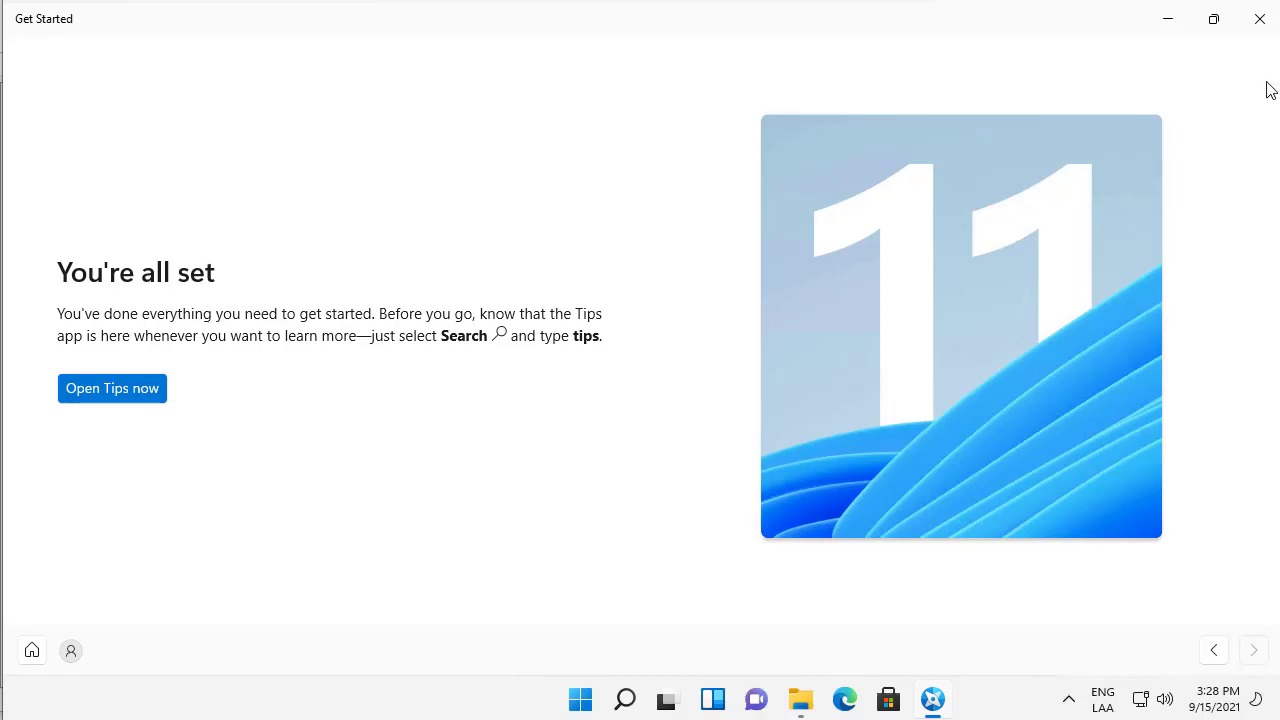
left_click(1258, 22)
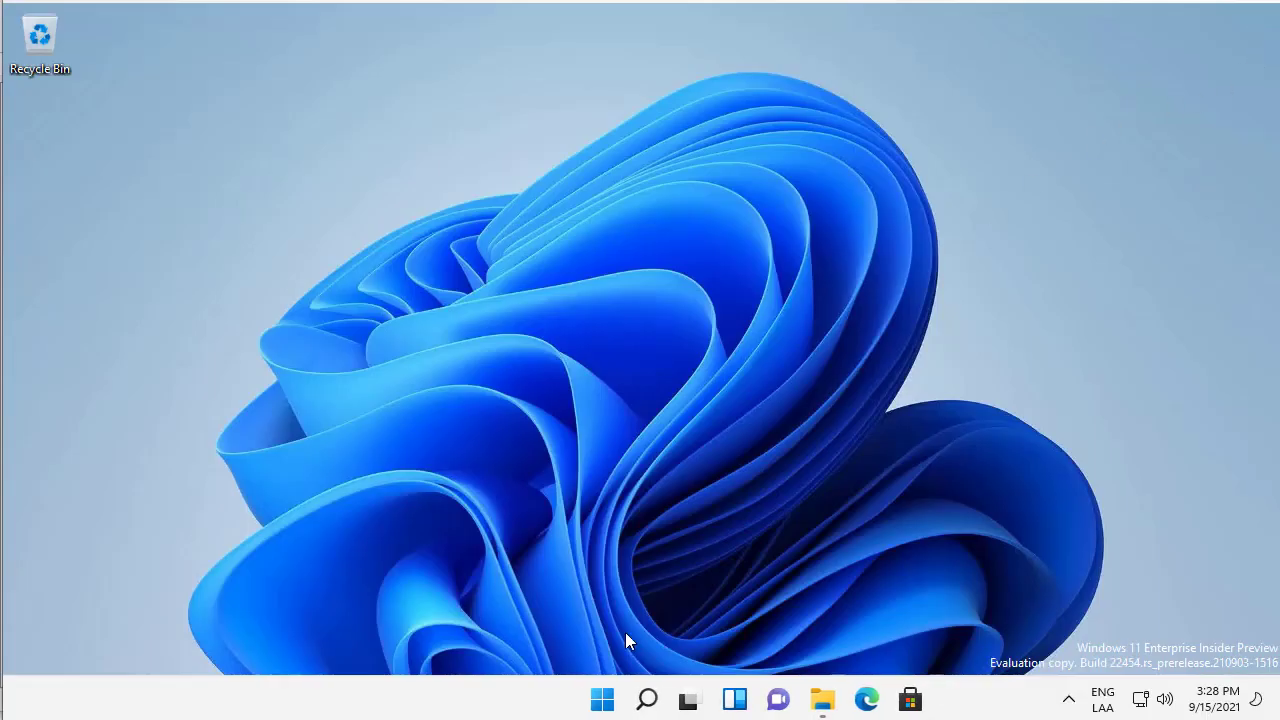
Search Windows for "tips" and open the Tips app
left_click(643, 699)
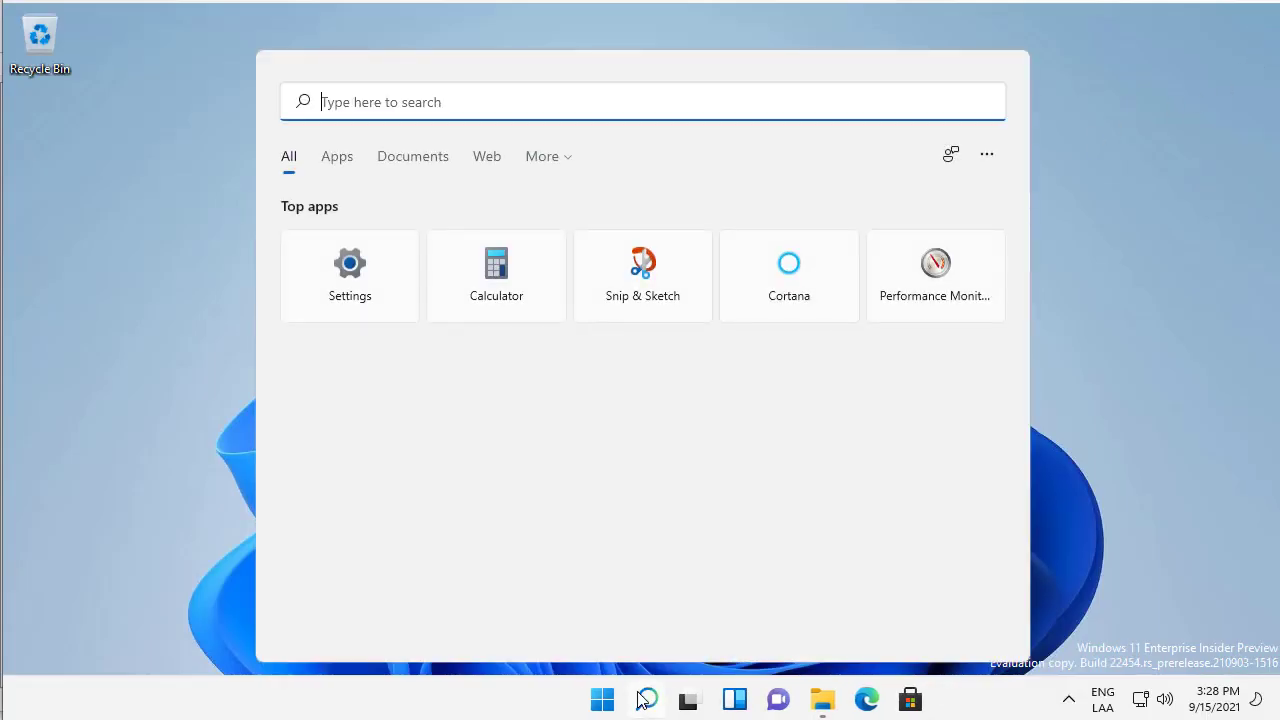
type("tips")
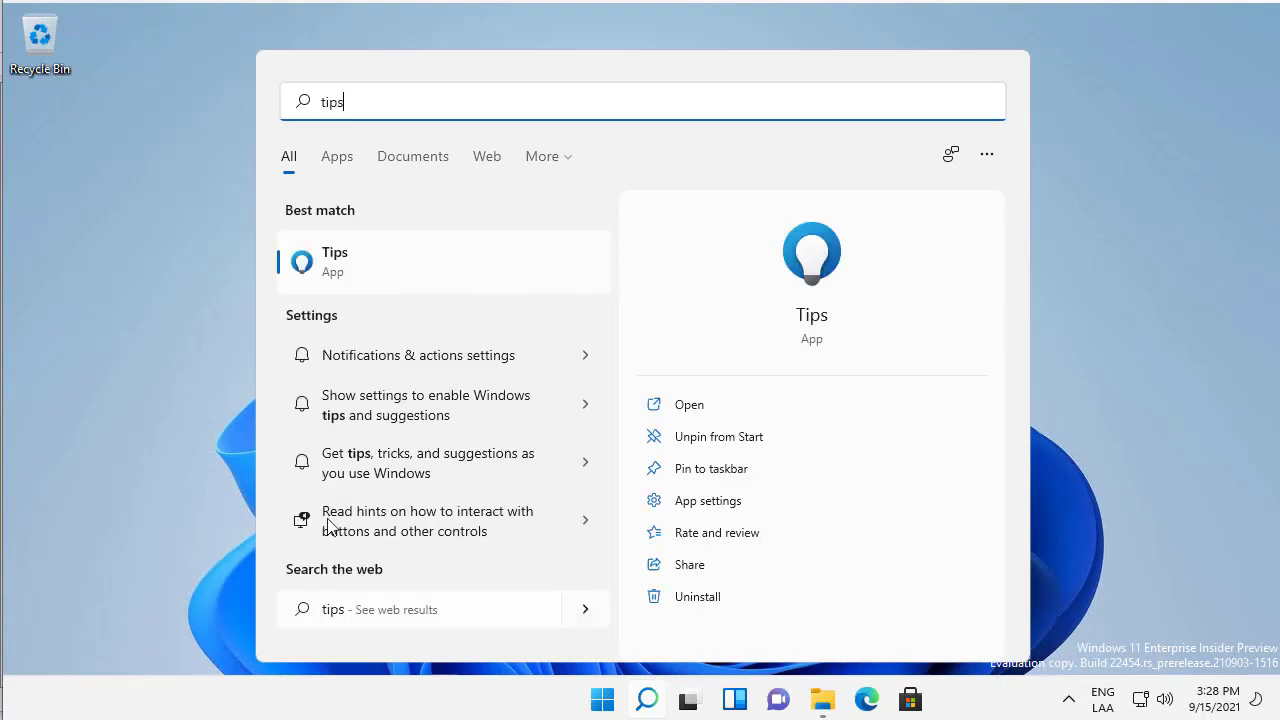
left_click(335, 272)
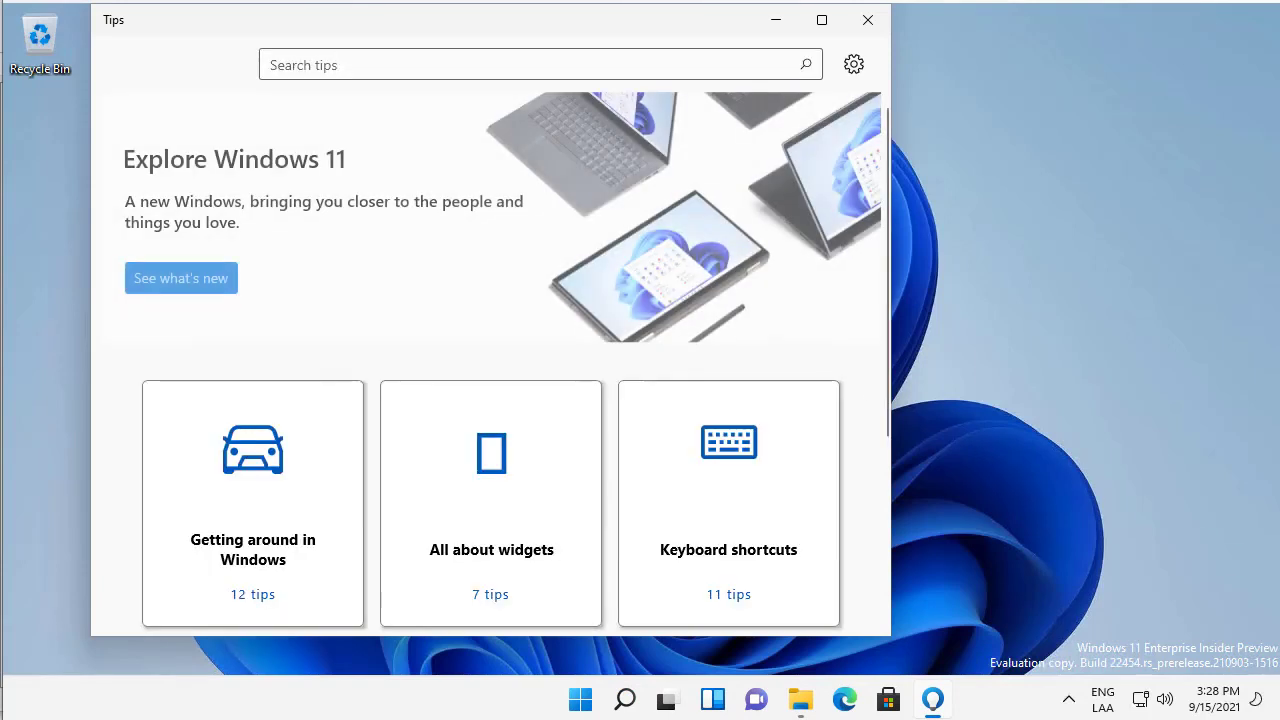
left_click(981, 532)
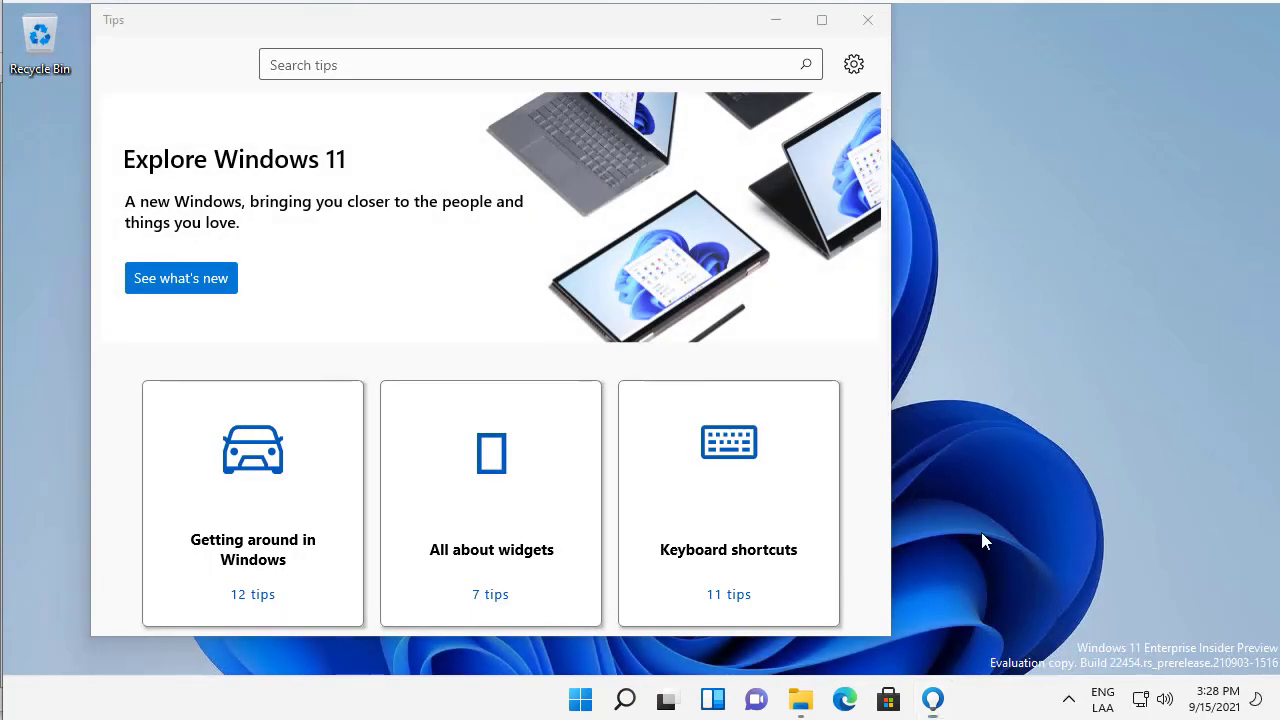
Run winver to view the Windows version details, move the About Windows dialog aside, and close it
key("super+r")
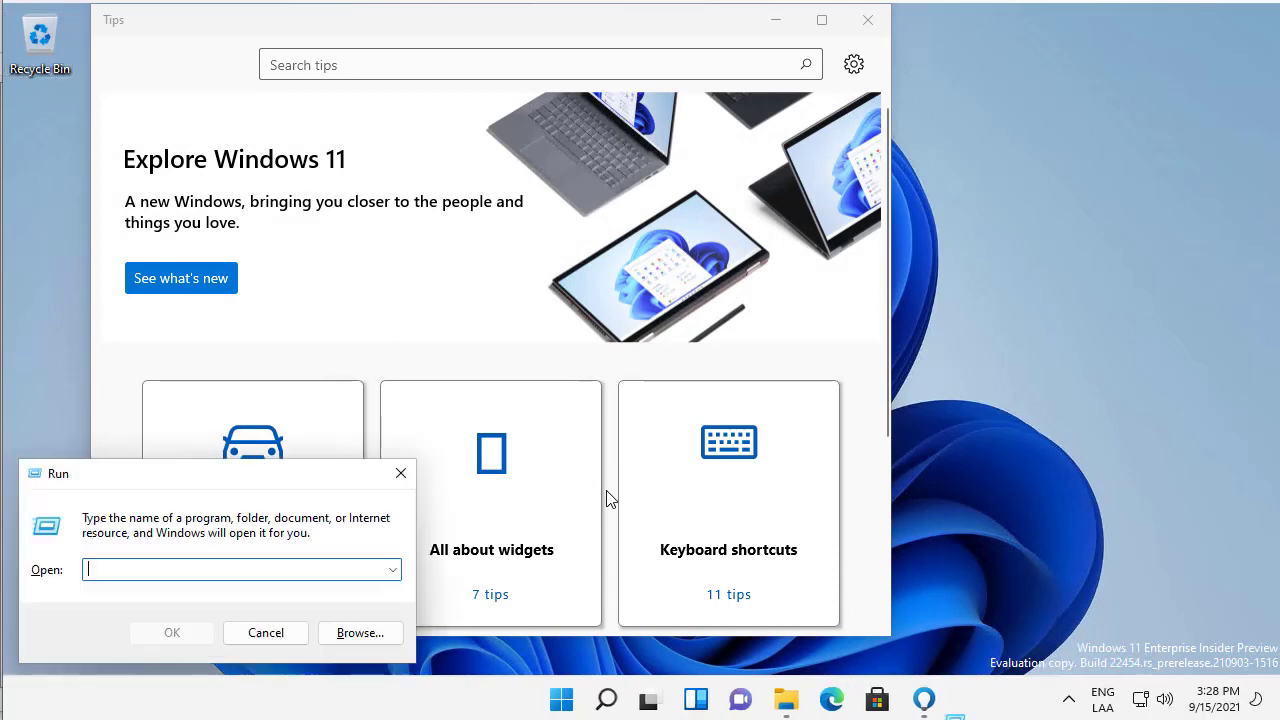
type("winver")
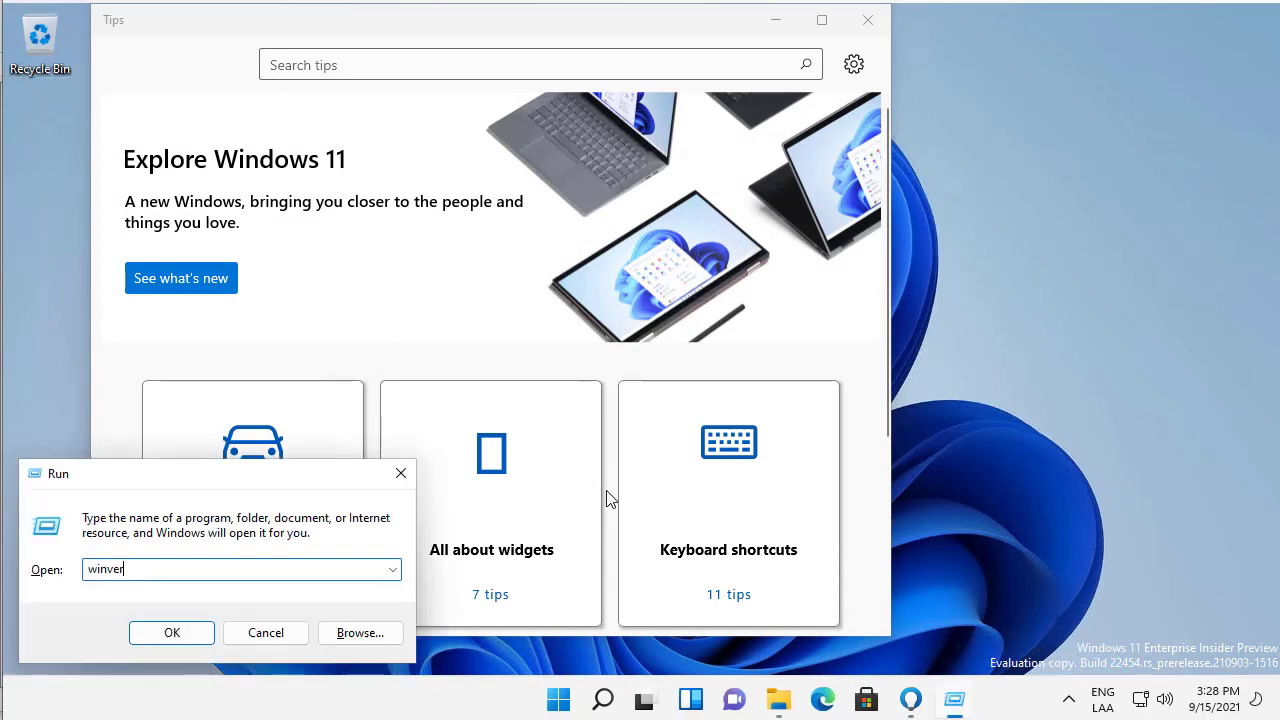
key("Return")
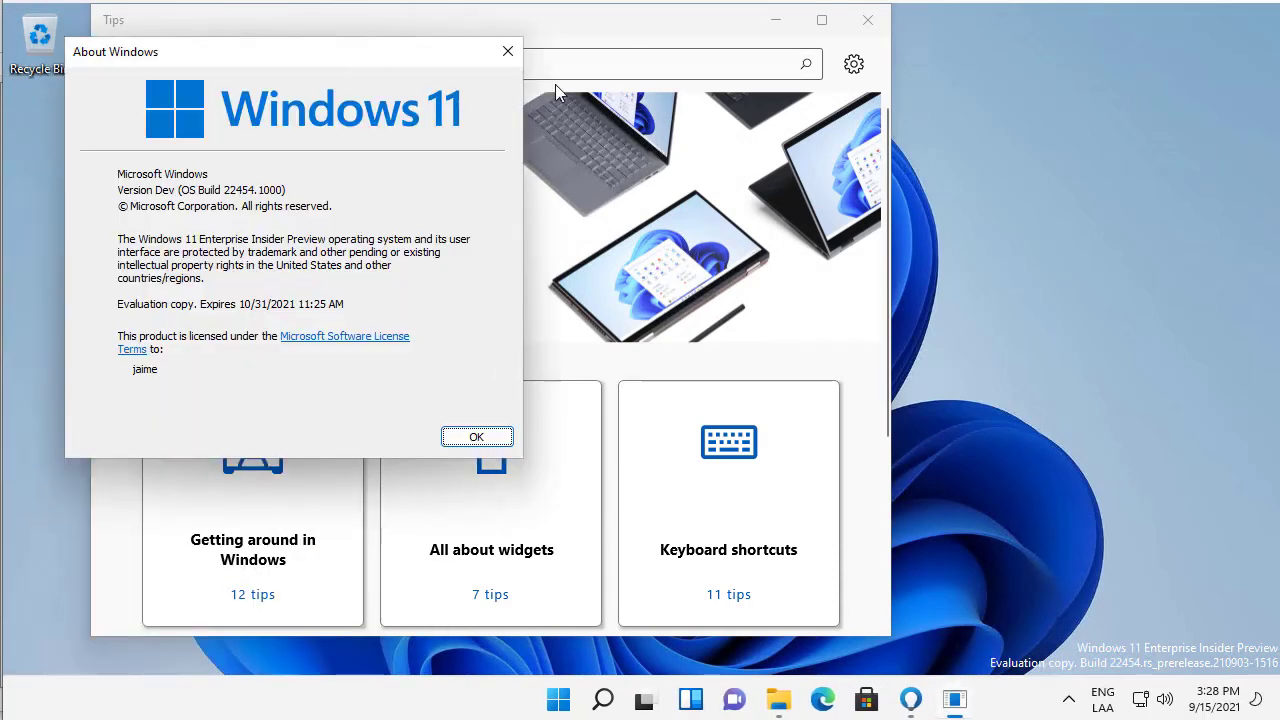
left_click_drag(357, 60, 852, 127)
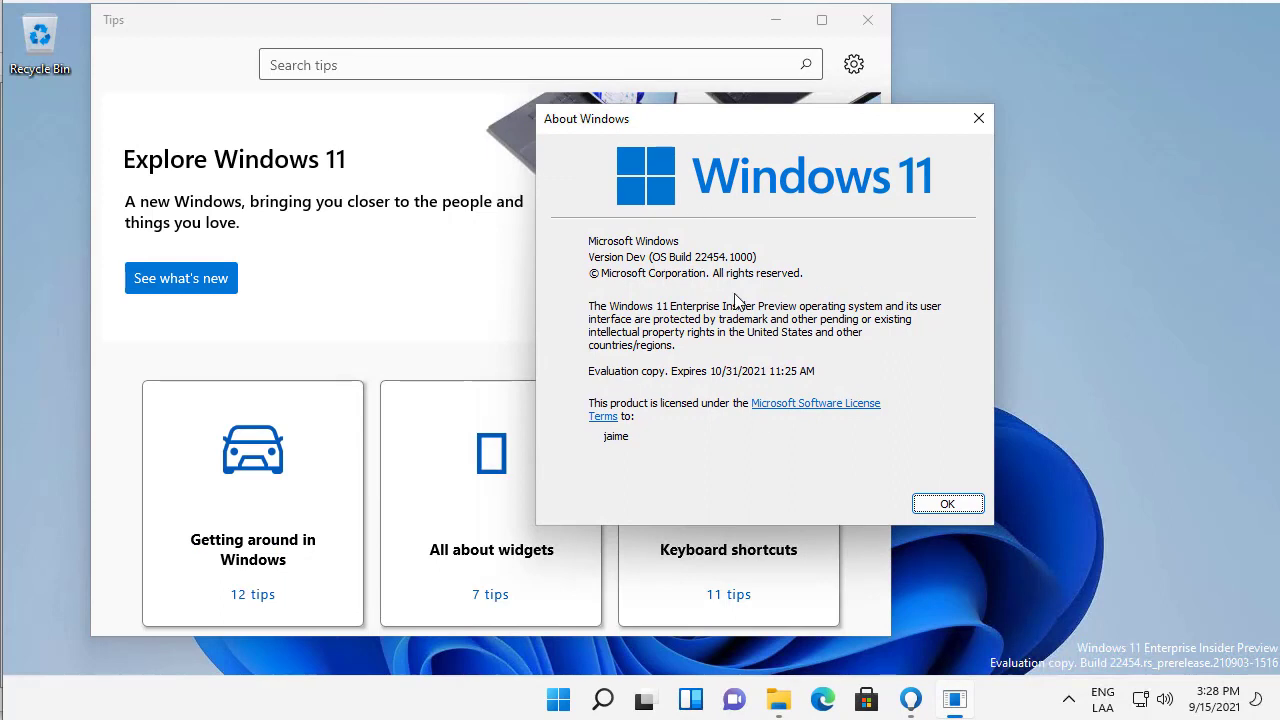
left_click(945, 504)
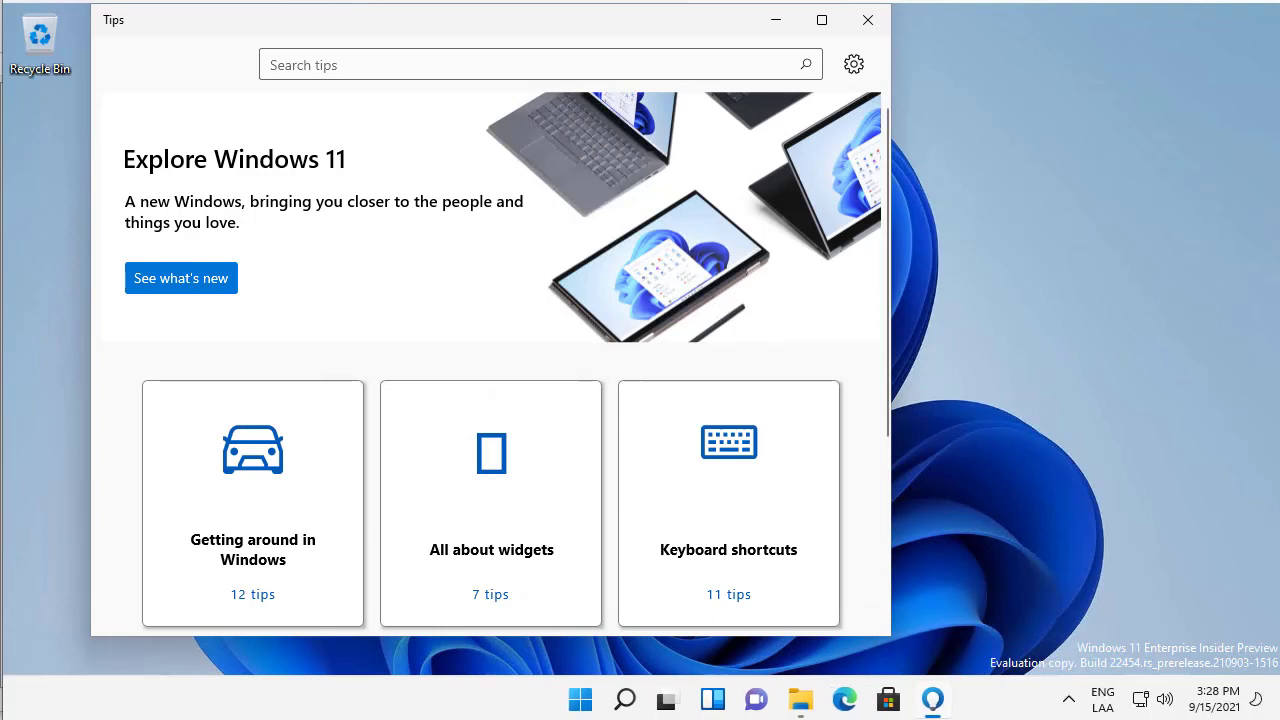